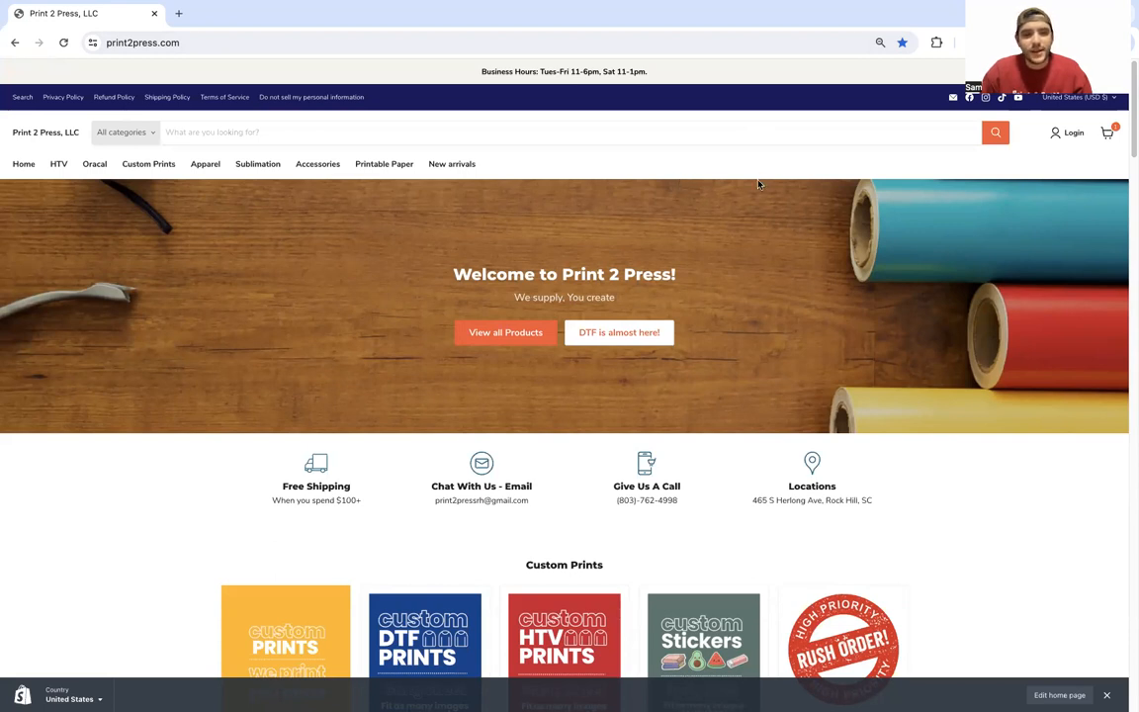
Step: Browse the store home page and open the Custom HTV Gang Sheets product page
scroll(753, 186, down, 3)
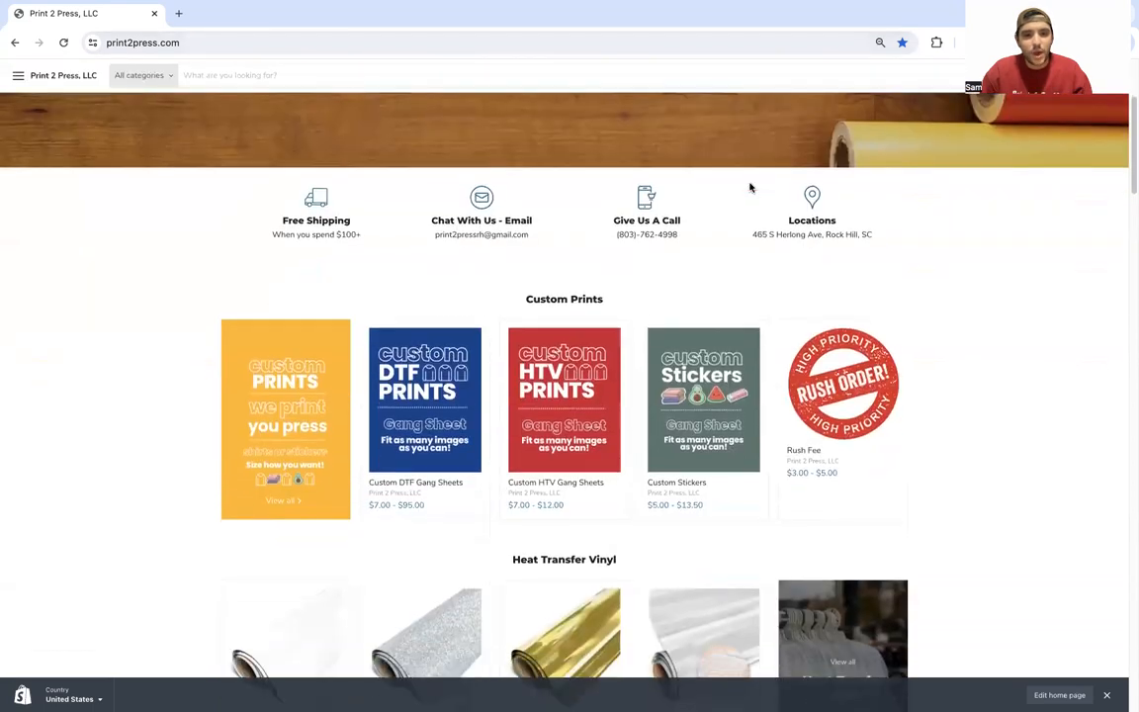
scroll(749, 187, down, 9)
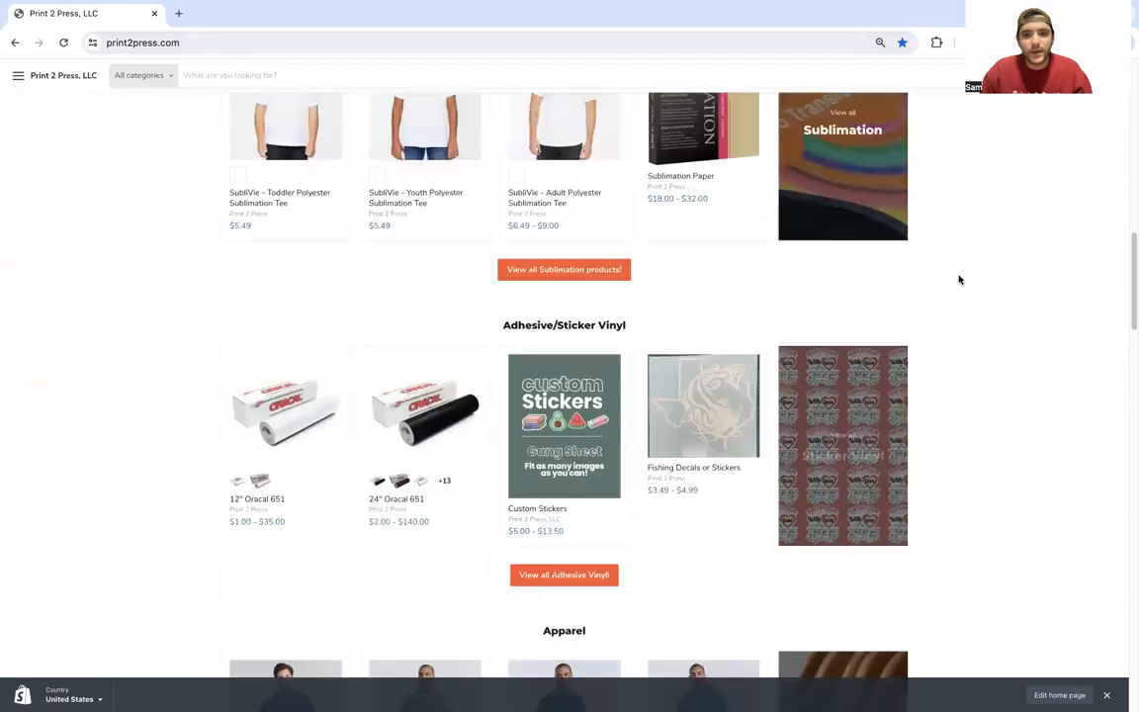
scroll(958, 280, down, 5)
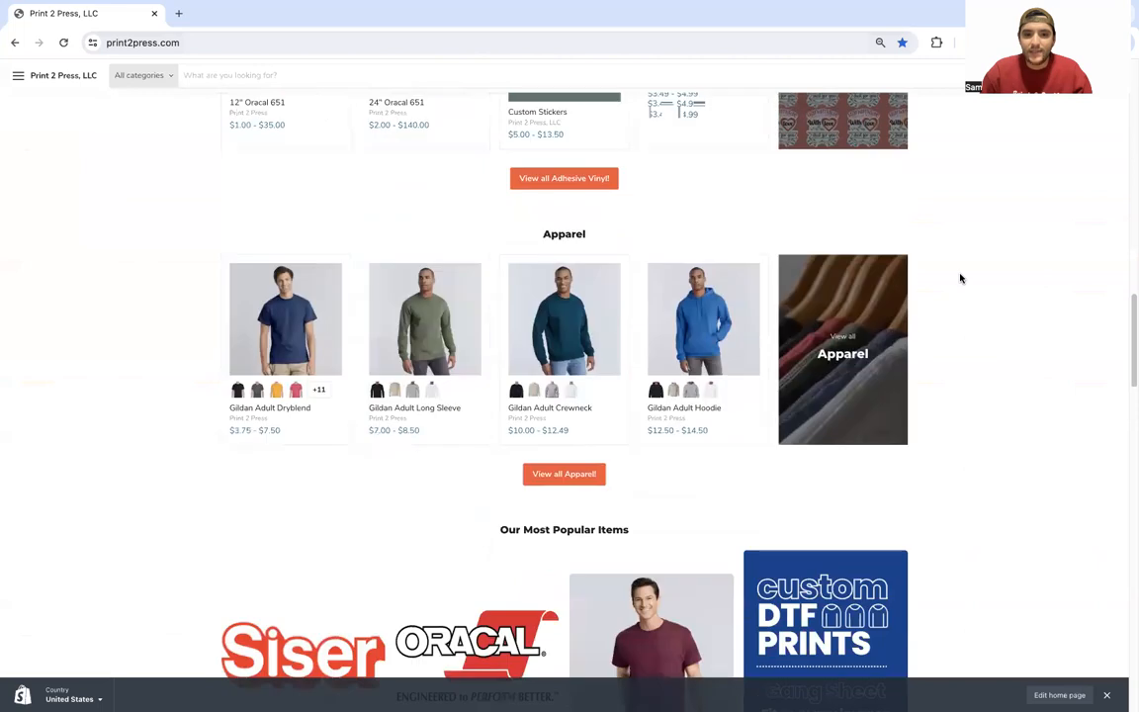
scroll(959, 279, down, 6)
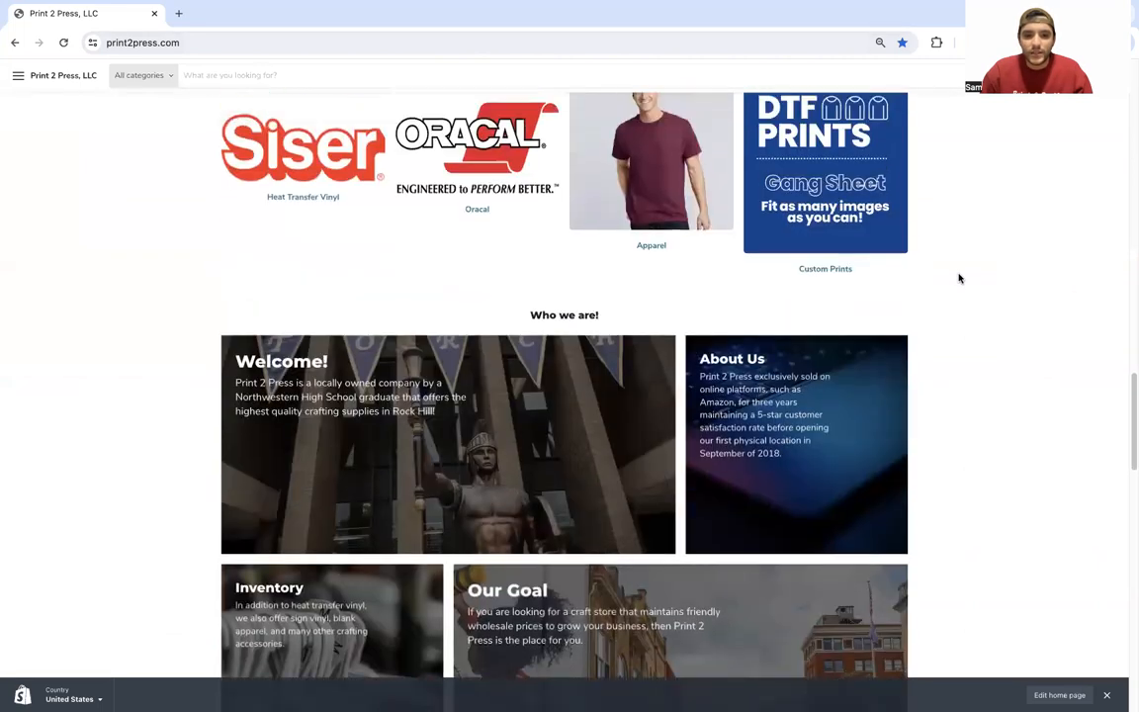
scroll(958, 279, up, 5)
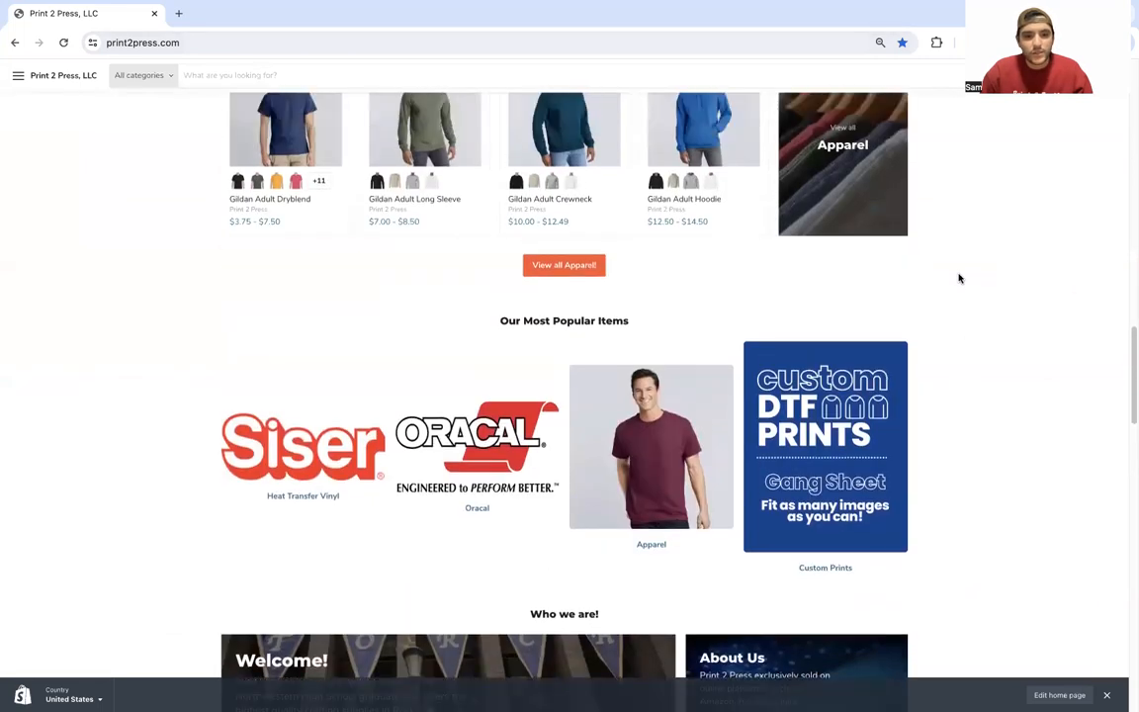
scroll(958, 279, up, 4)
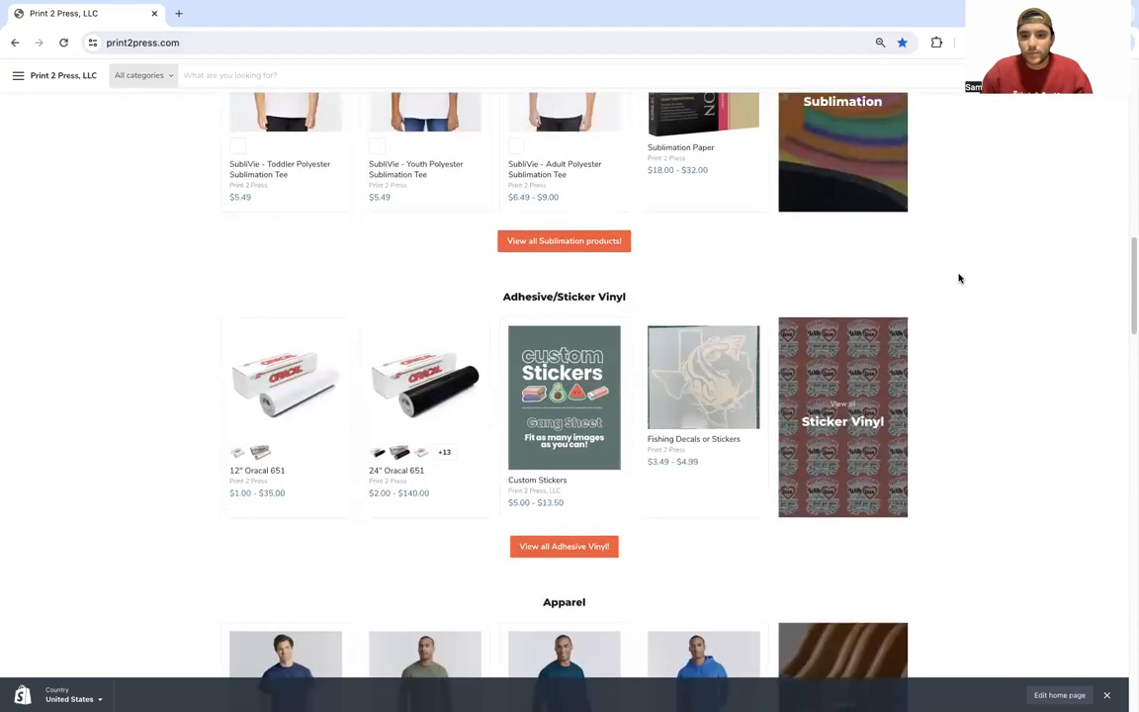
scroll(958, 278, up, 10)
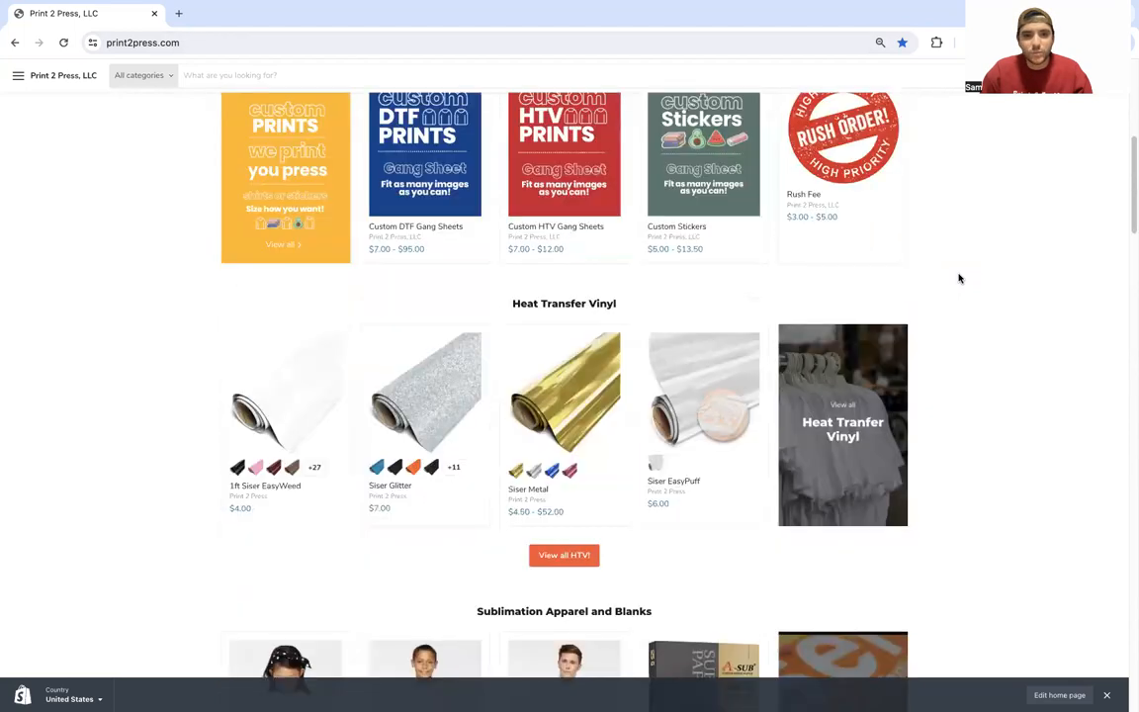
scroll(959, 279, up, 4)
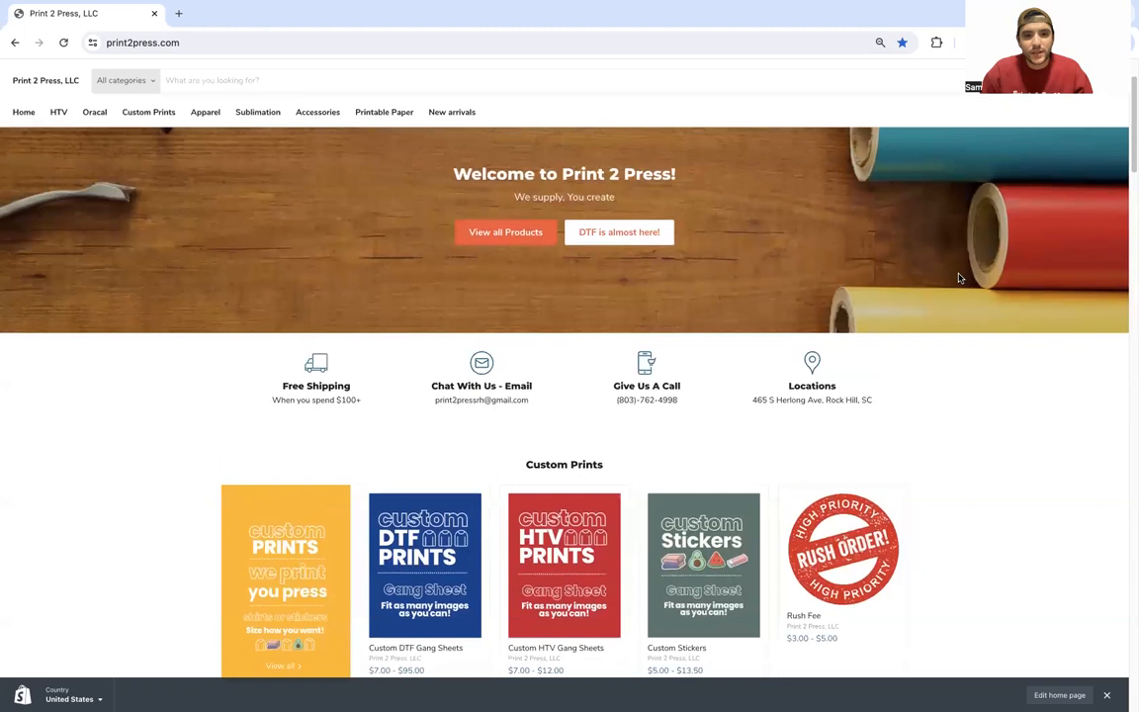
scroll(959, 279, up, 1)
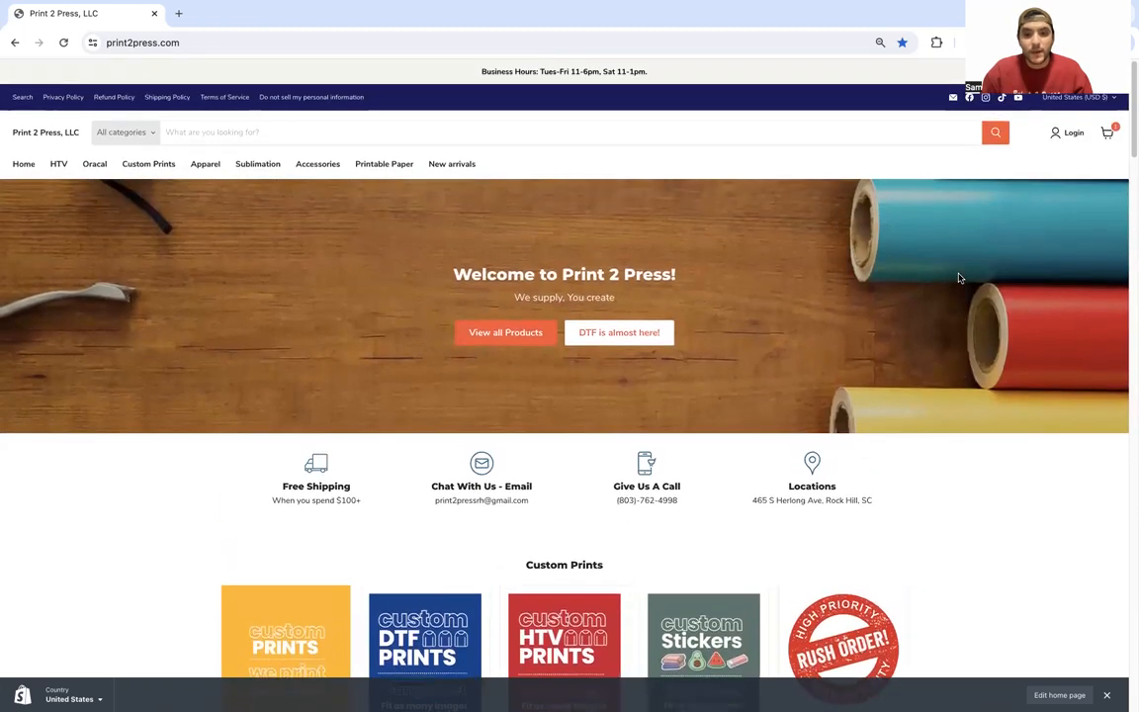
scroll(958, 279, down, 3)
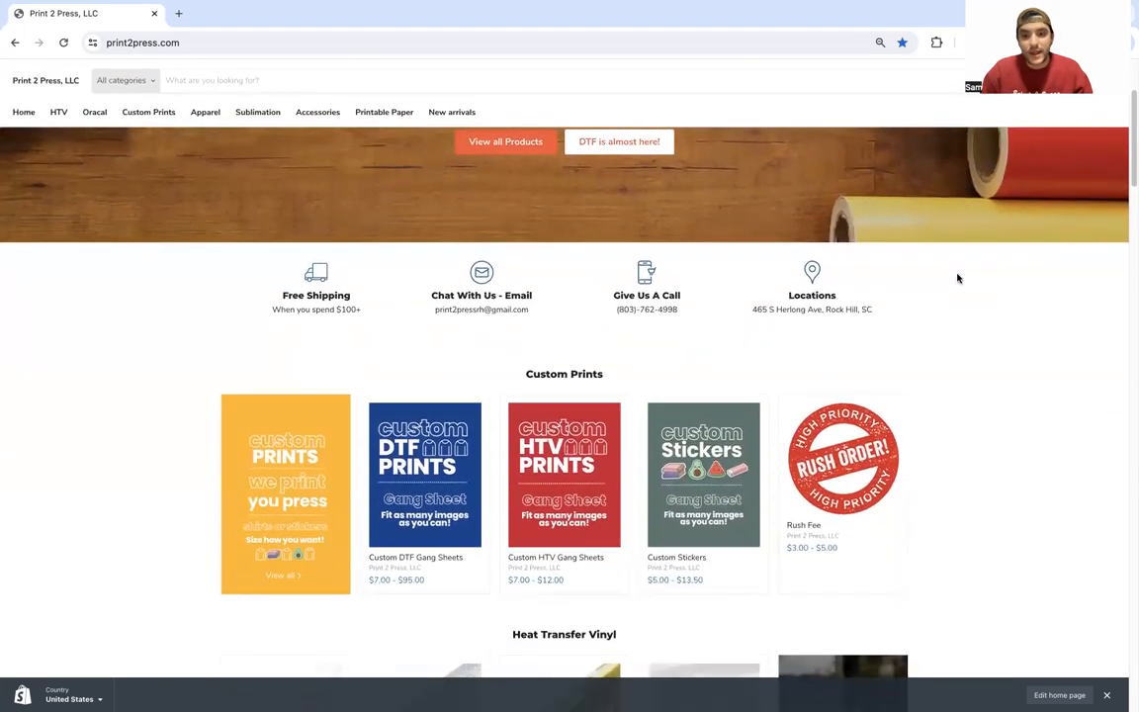
scroll(958, 279, down, 2)
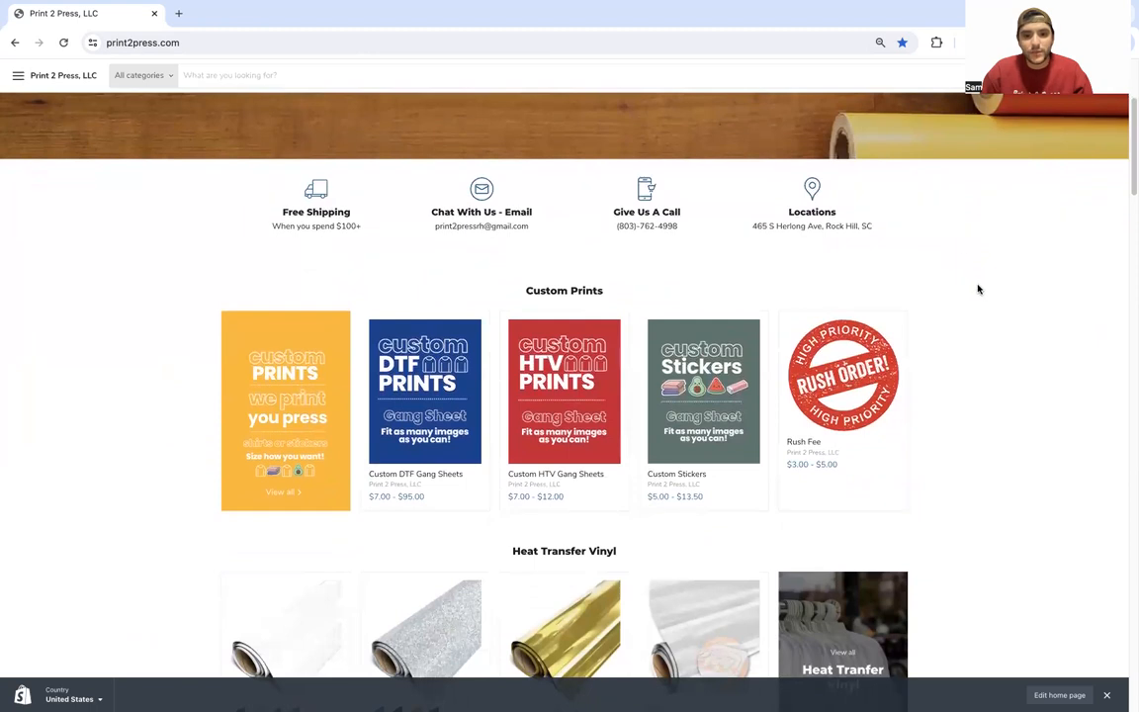
scroll(978, 289, down, 1)
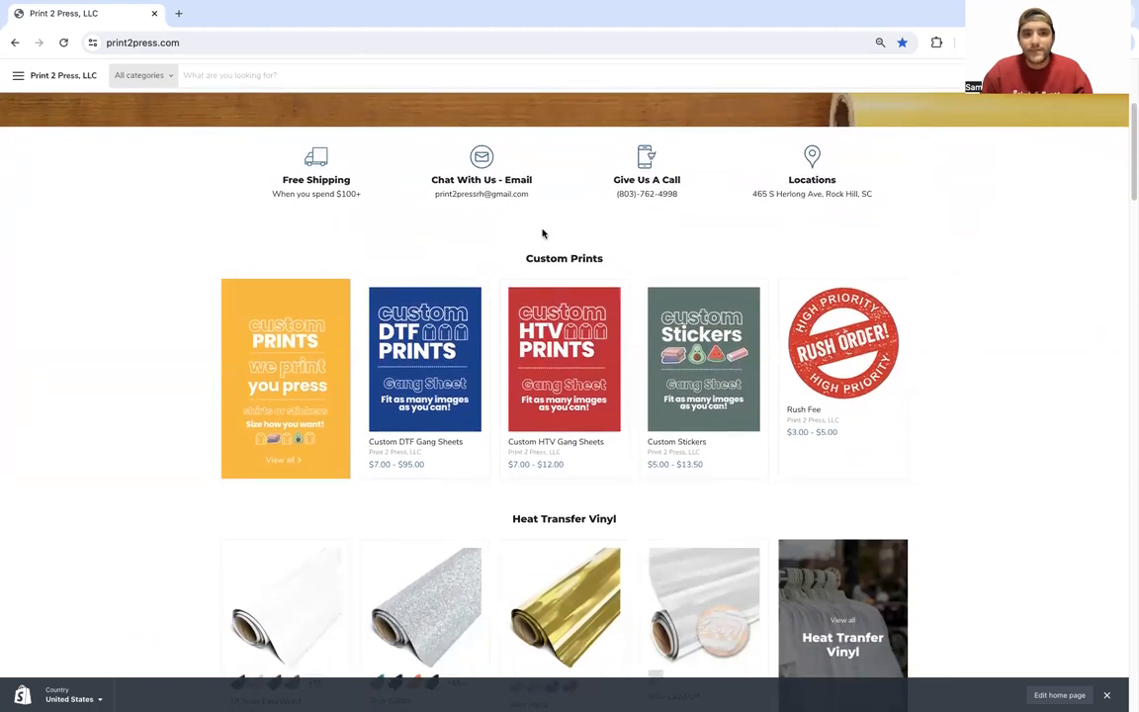
mouse_move(603, 244)
mouse_down()
mouse_move(517, 244)
mouse_move(513, 254)
mouse_move(566, 267)
mouse_move(605, 237)
mouse_up()
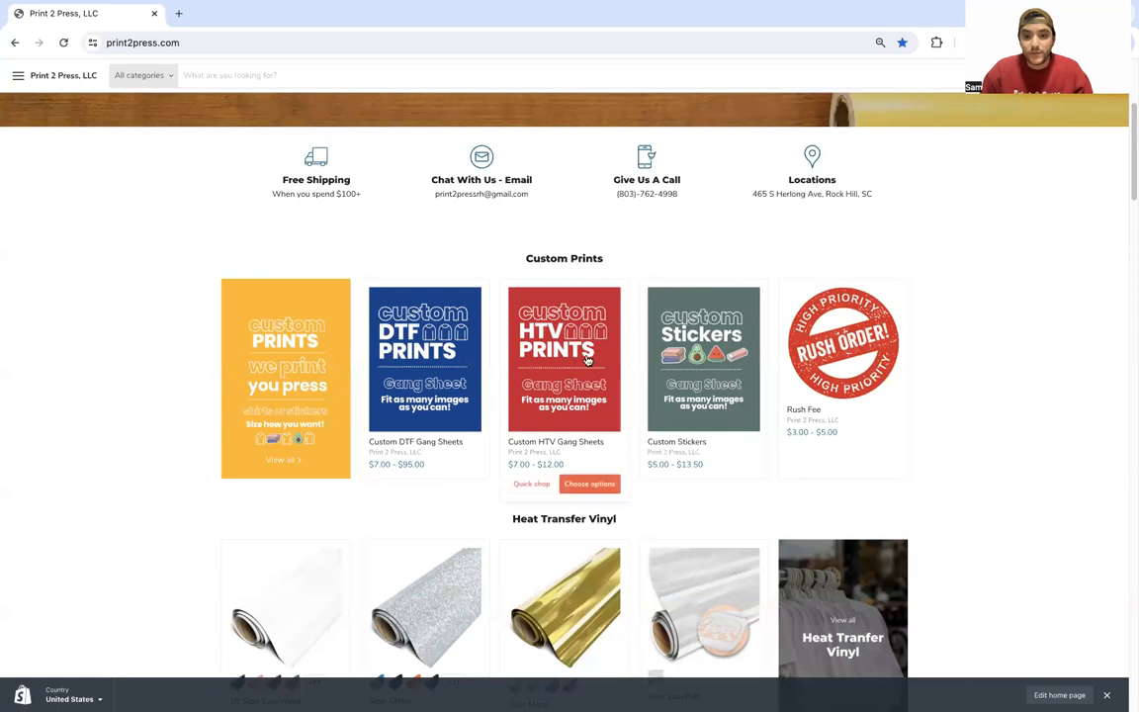
click(532, 324)
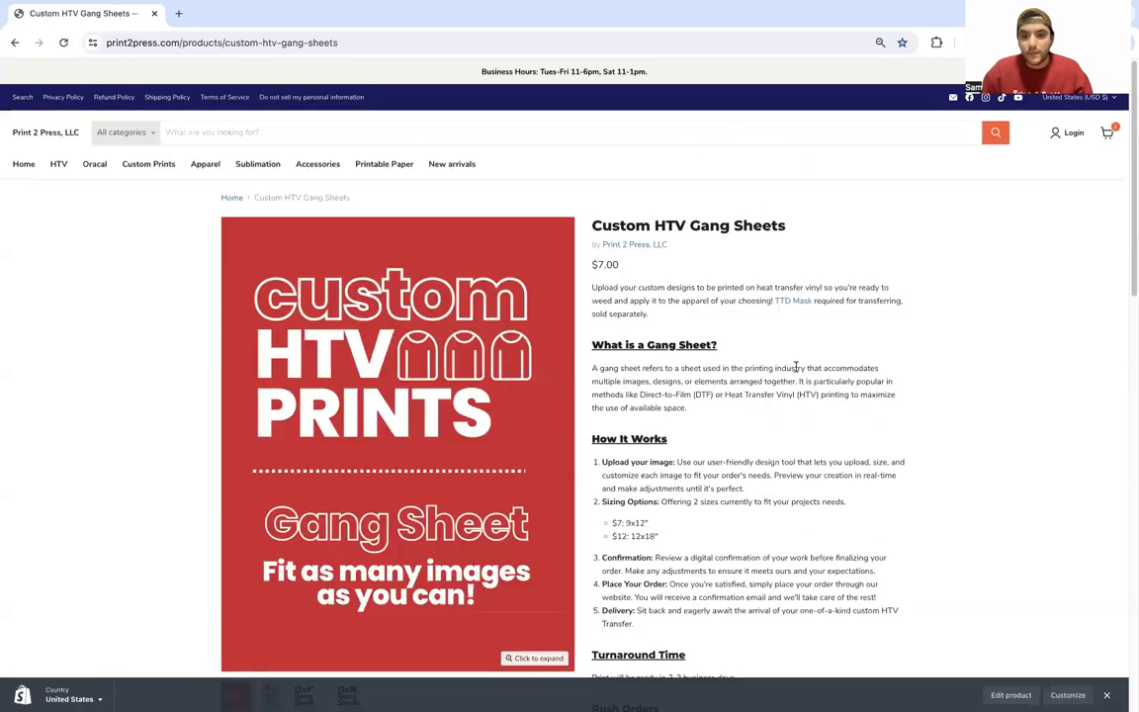
Step: View the 9 and 18 inch size chart on the HTV gang sheet page
scroll(797, 372, down, 1)
scroll(797, 371, down, 2)
scroll(796, 373, up, 1)
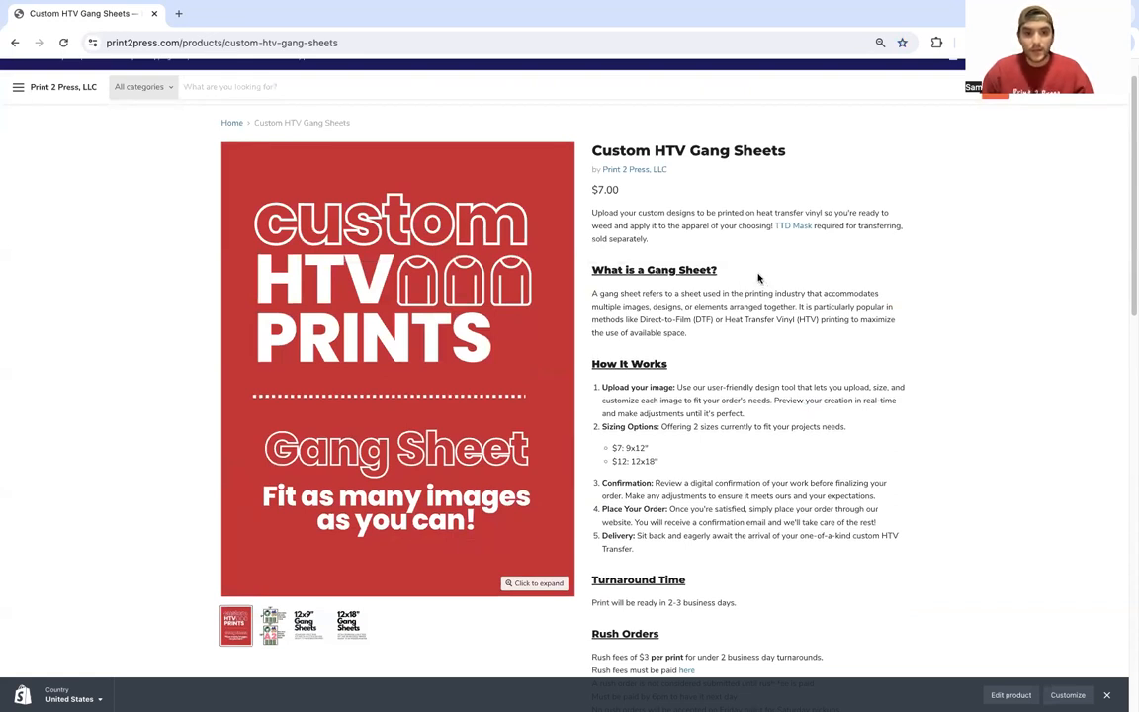
click(278, 629)
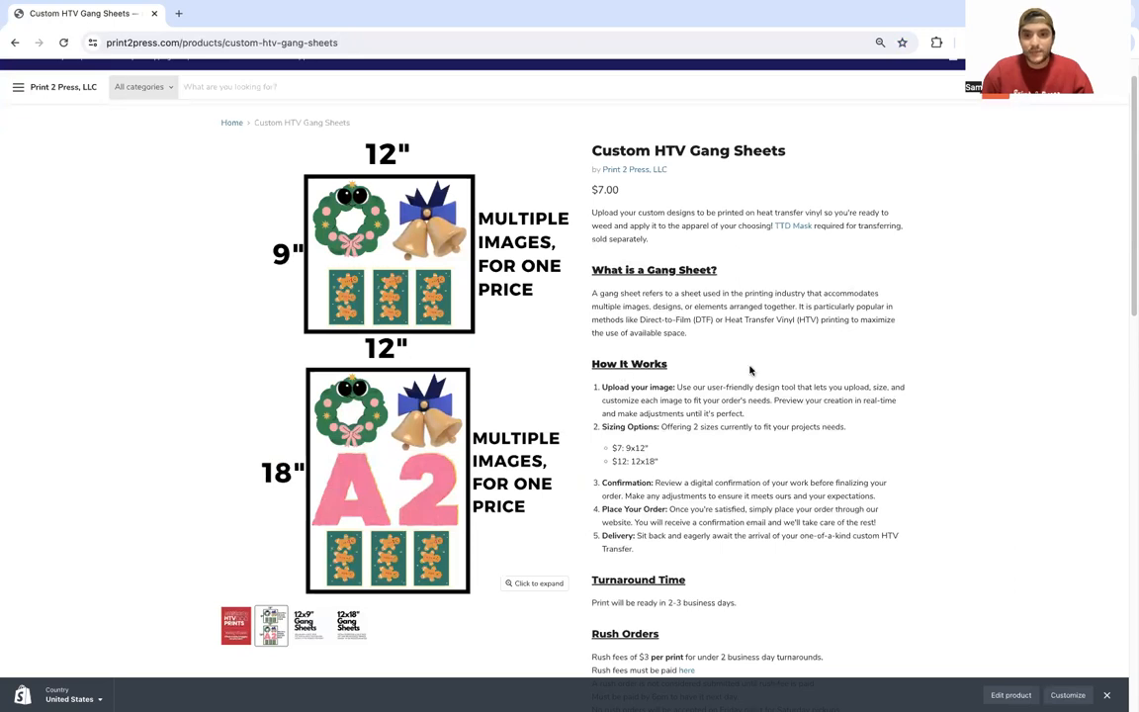
scroll(750, 371, down, 1)
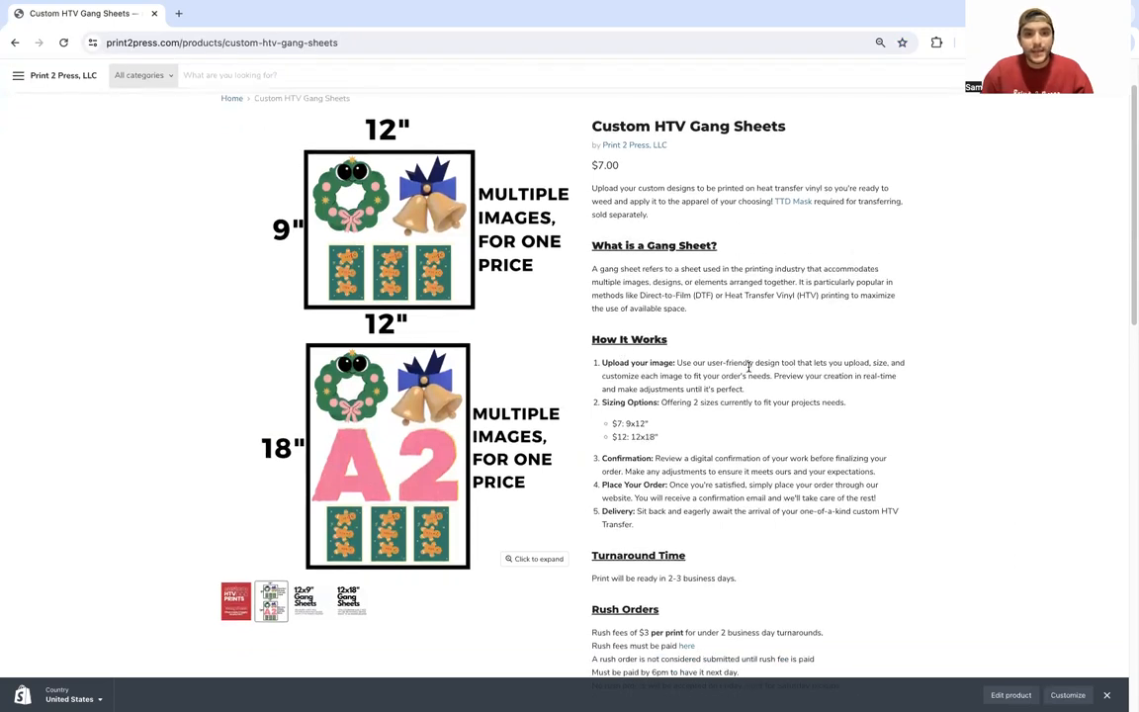
scroll(749, 368, down, 3)
scroll(748, 369, up, 2)
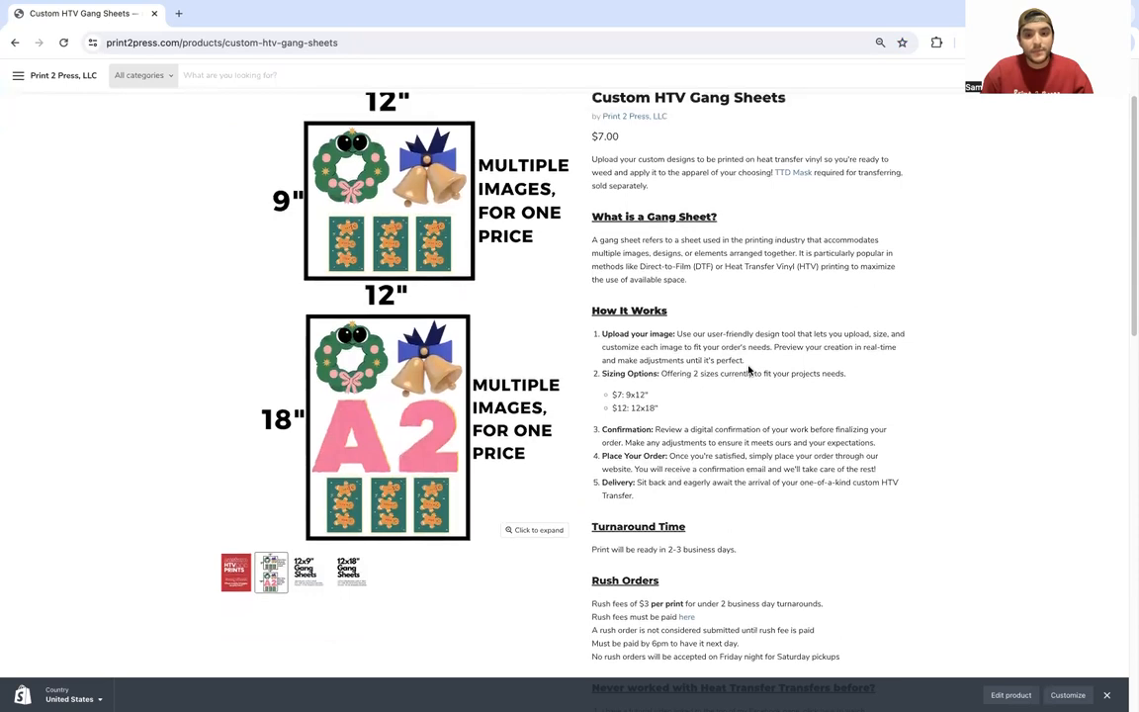
scroll(749, 369, up, 2)
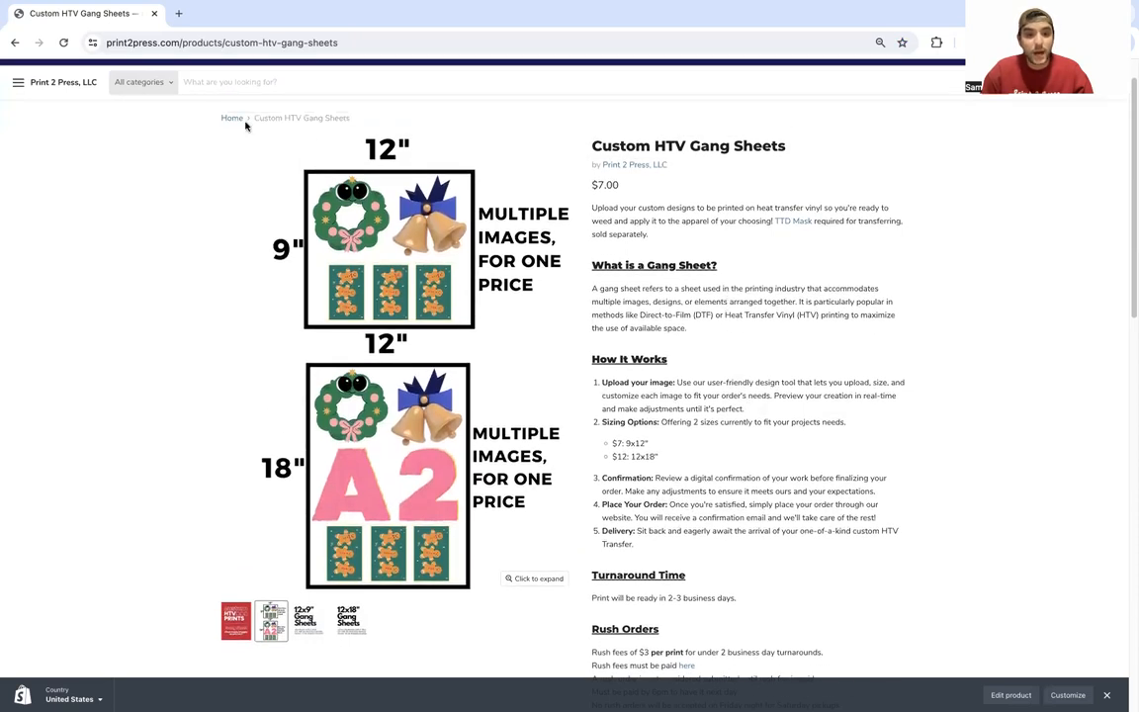
Step: Go back to the home page and open the Custom DTF Gang Sheets product page
click(13, 41)
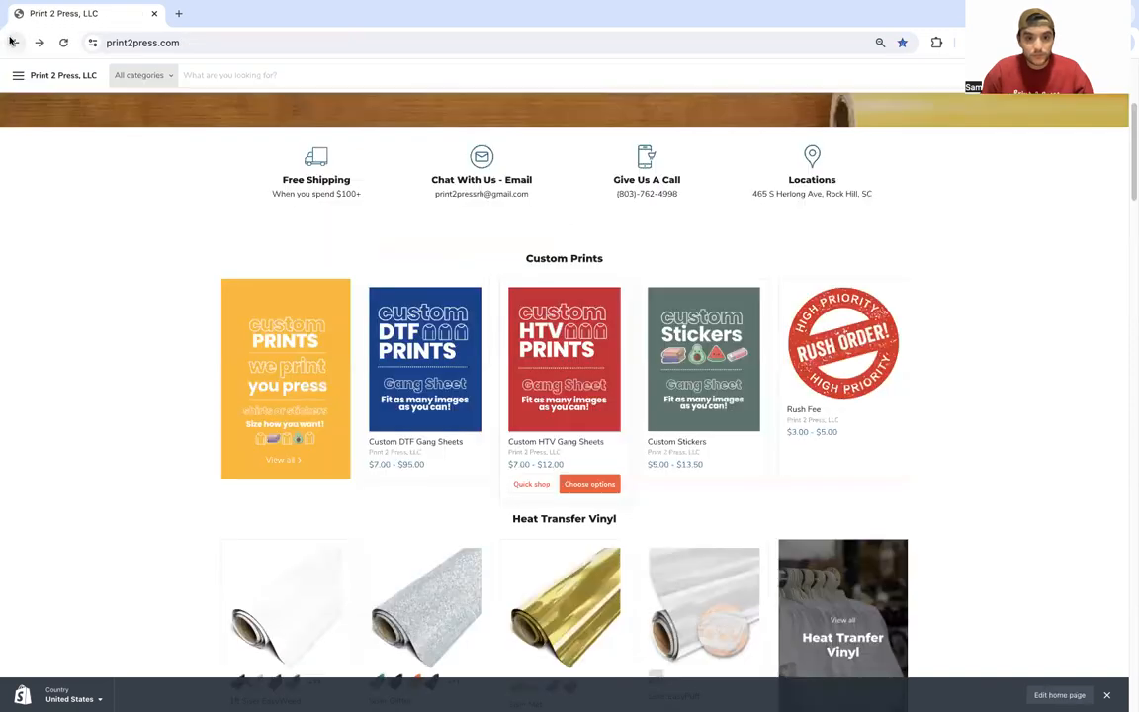
click(466, 337)
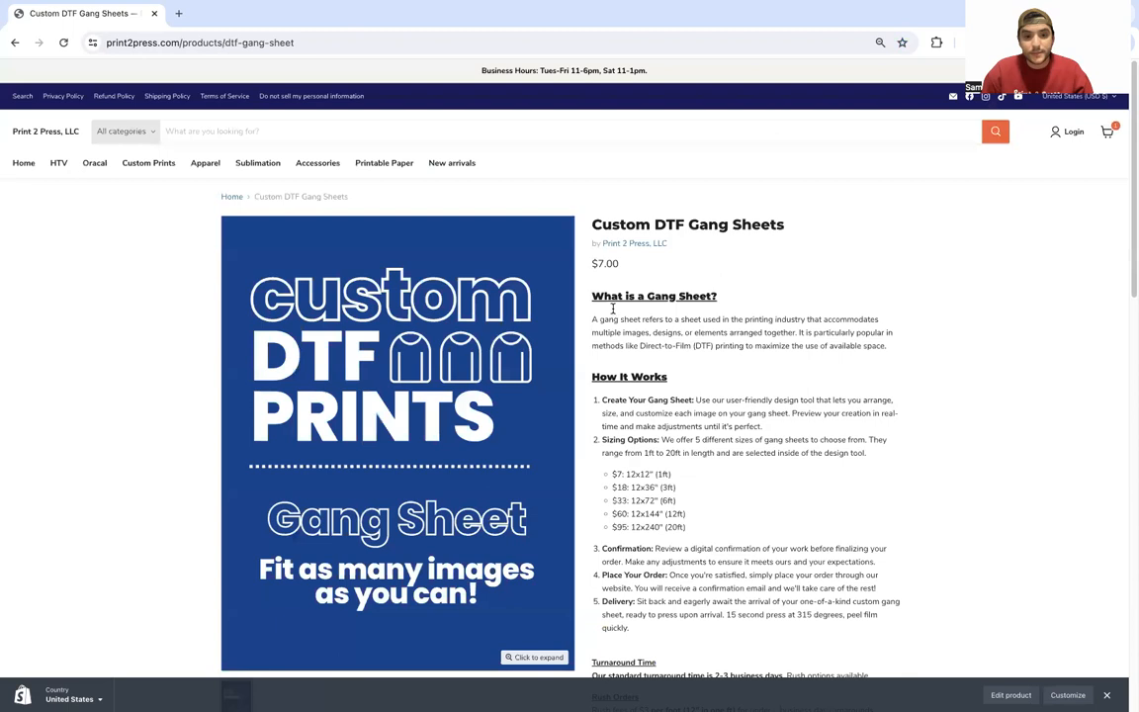
scroll(611, 312, down, 3)
scroll(671, 366, down, 1)
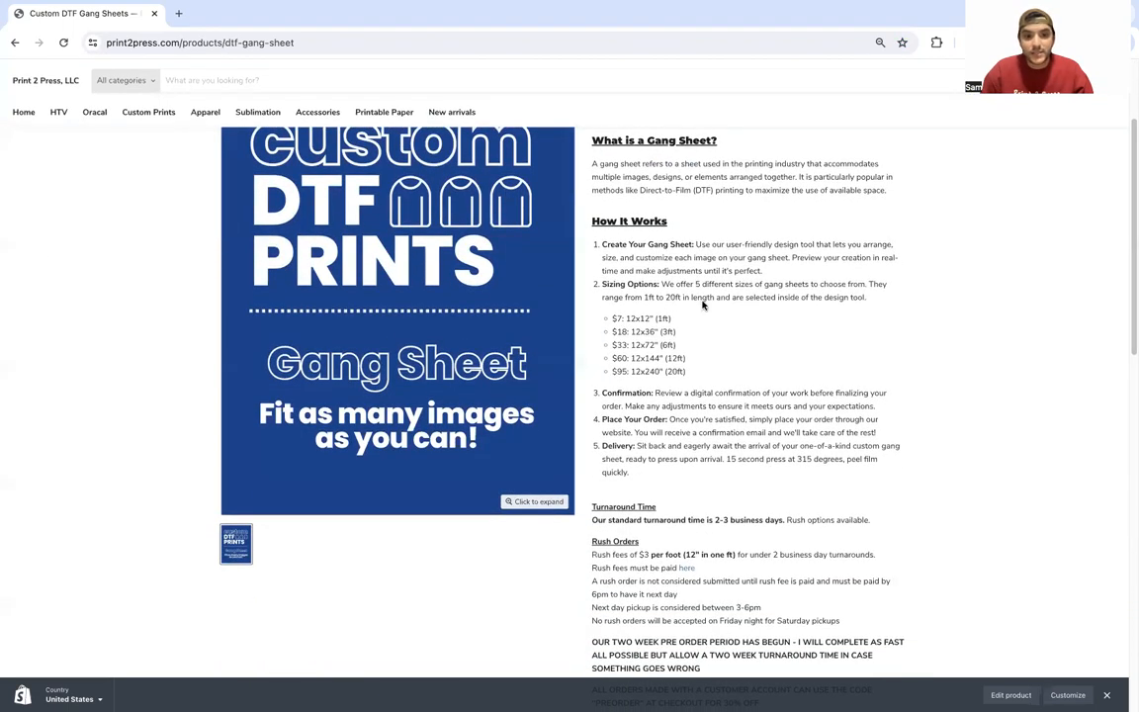
mouse_move(730, 309)
mouse_down()
mouse_move(693, 324)
mouse_move(712, 329)
mouse_up()
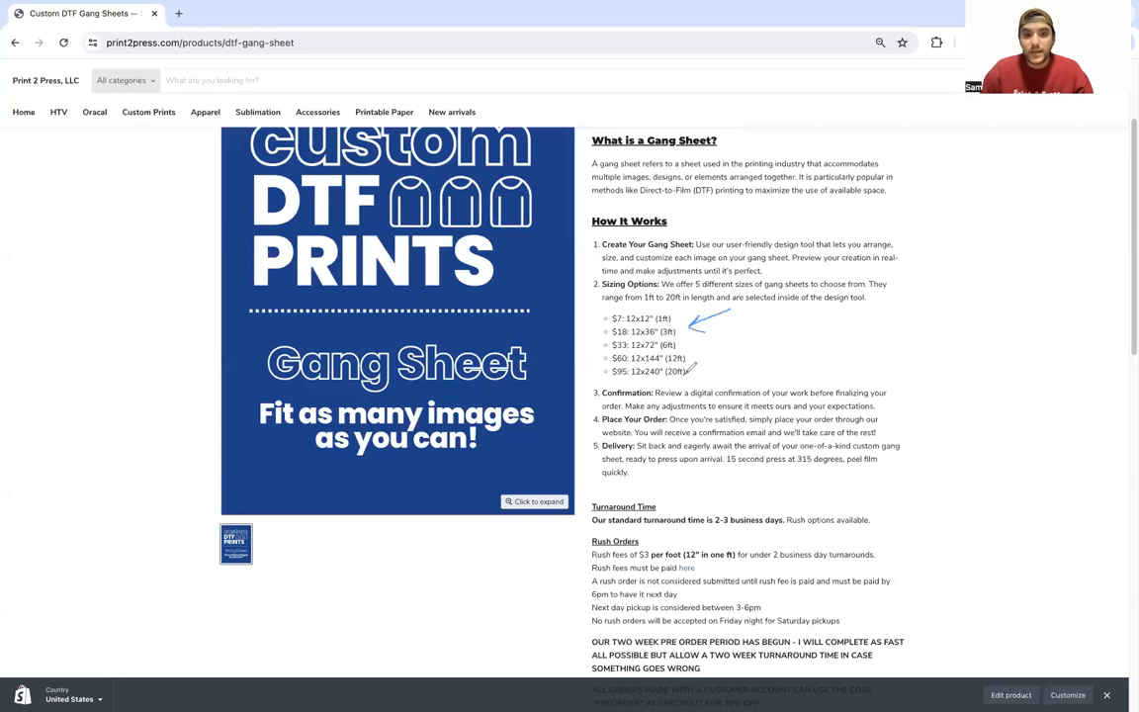
drag(668, 379, 692, 376)
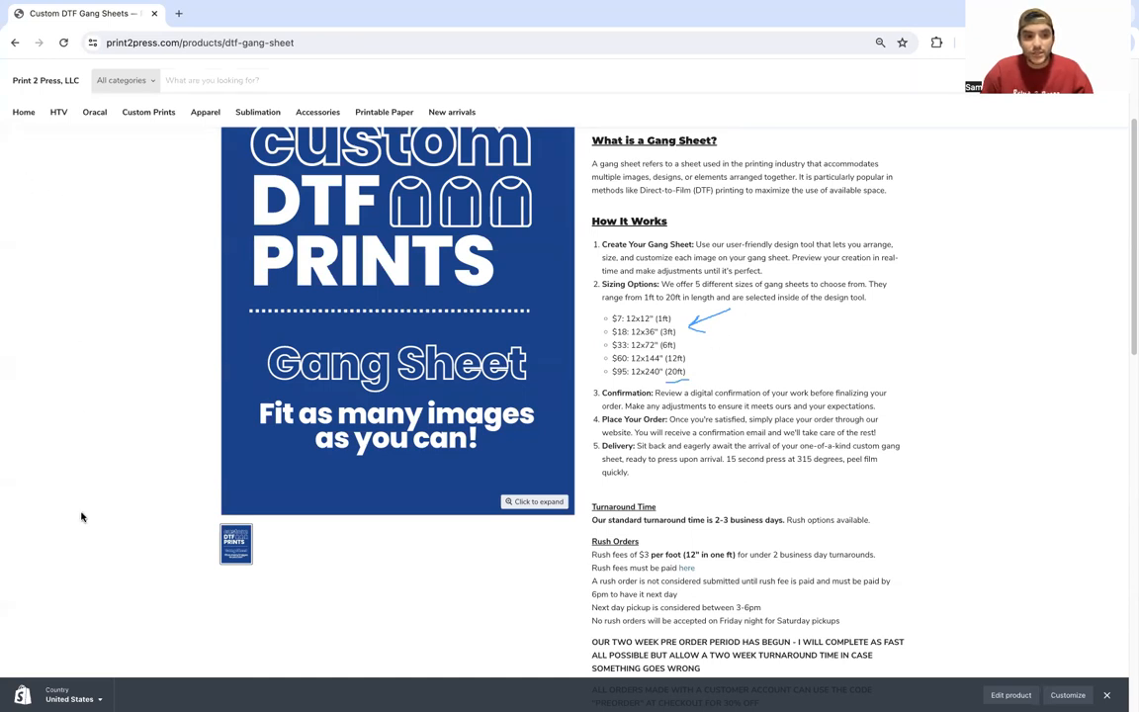
click(76, 449)
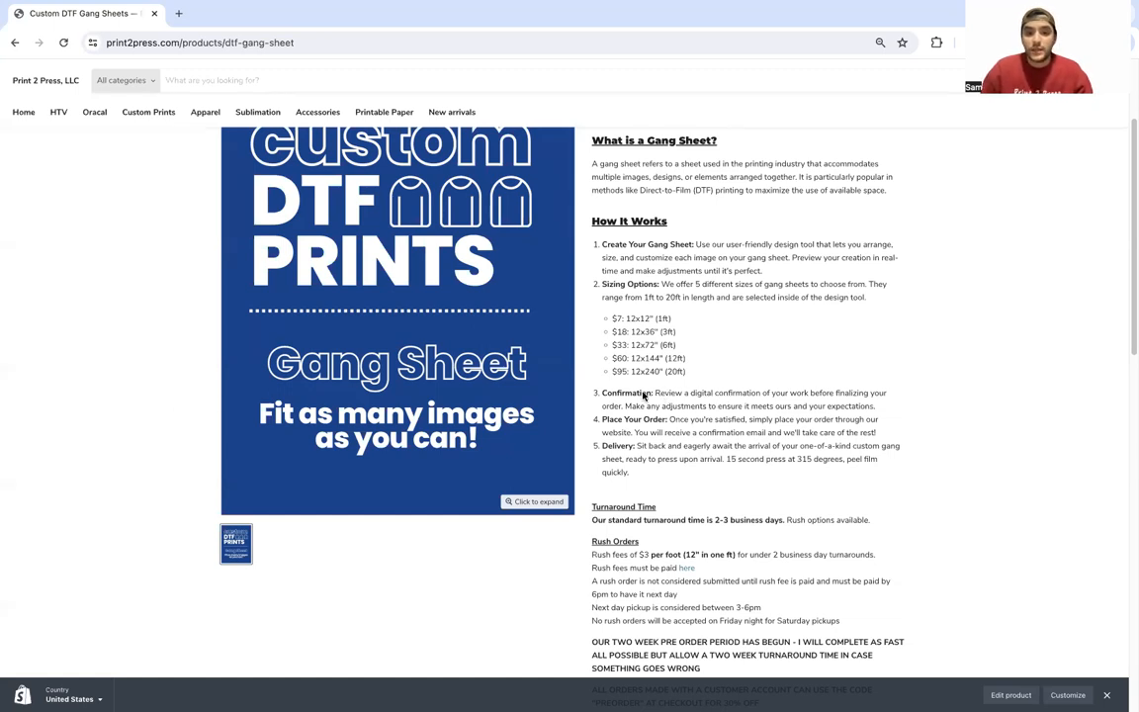
Step: Read through the Confirmation and Delivery ordering steps on the DTF page
drag(653, 392, 601, 392)
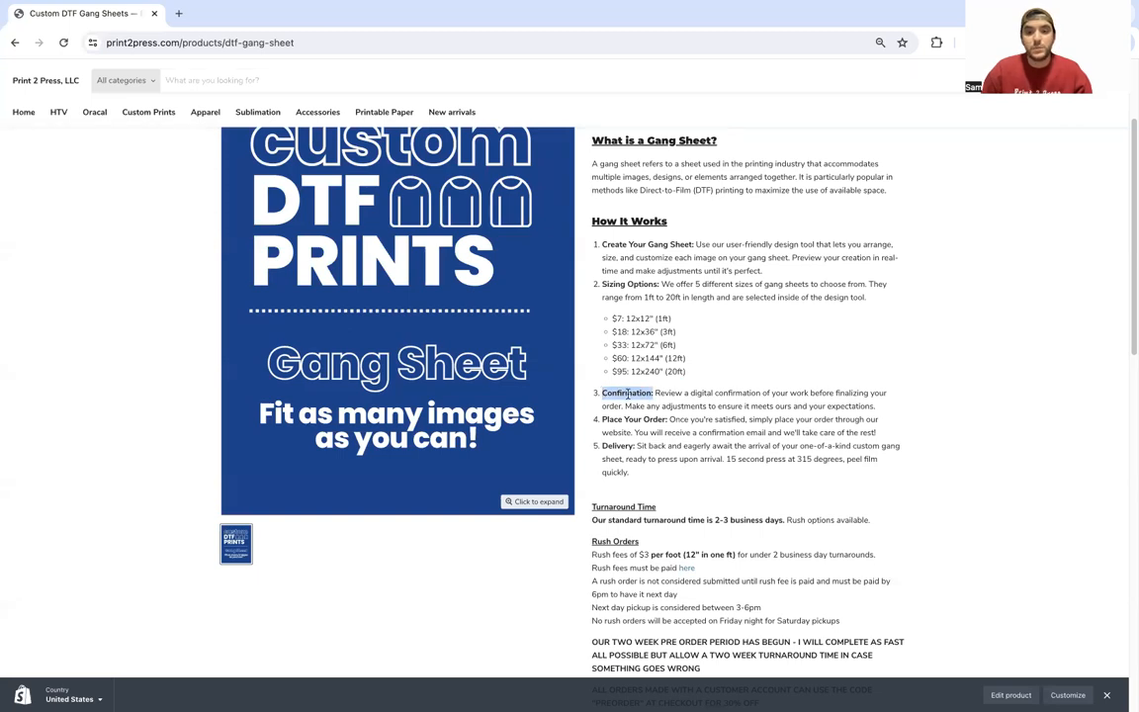
click(686, 393)
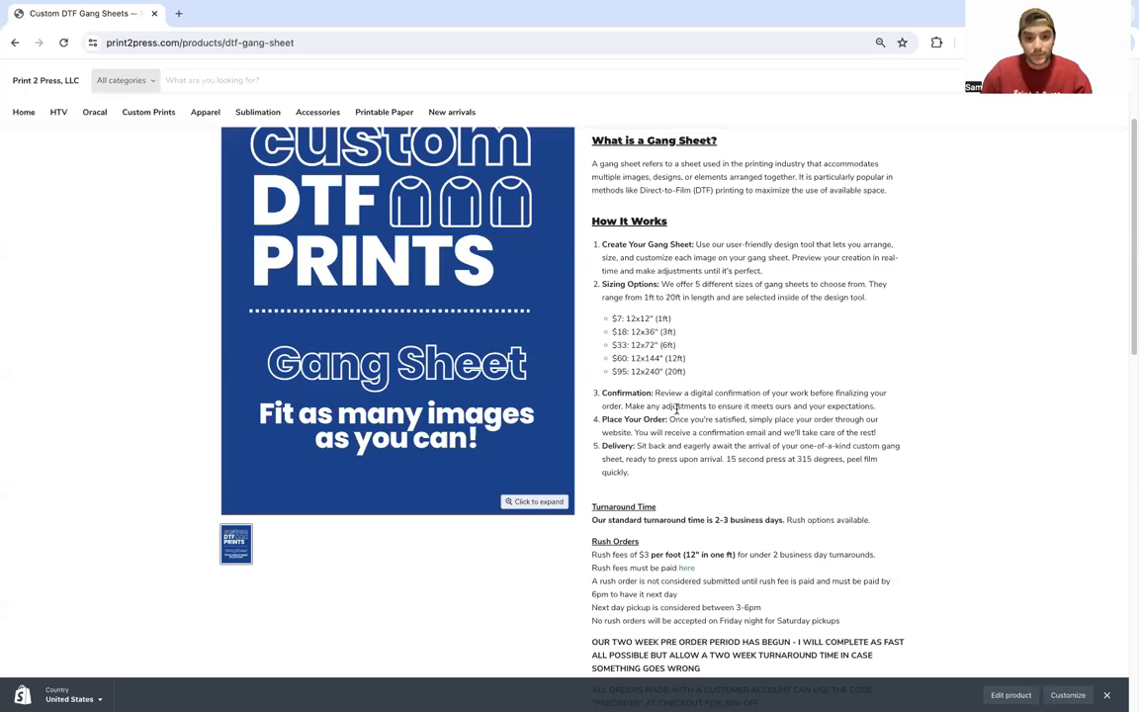
scroll(636, 399, down, 1)
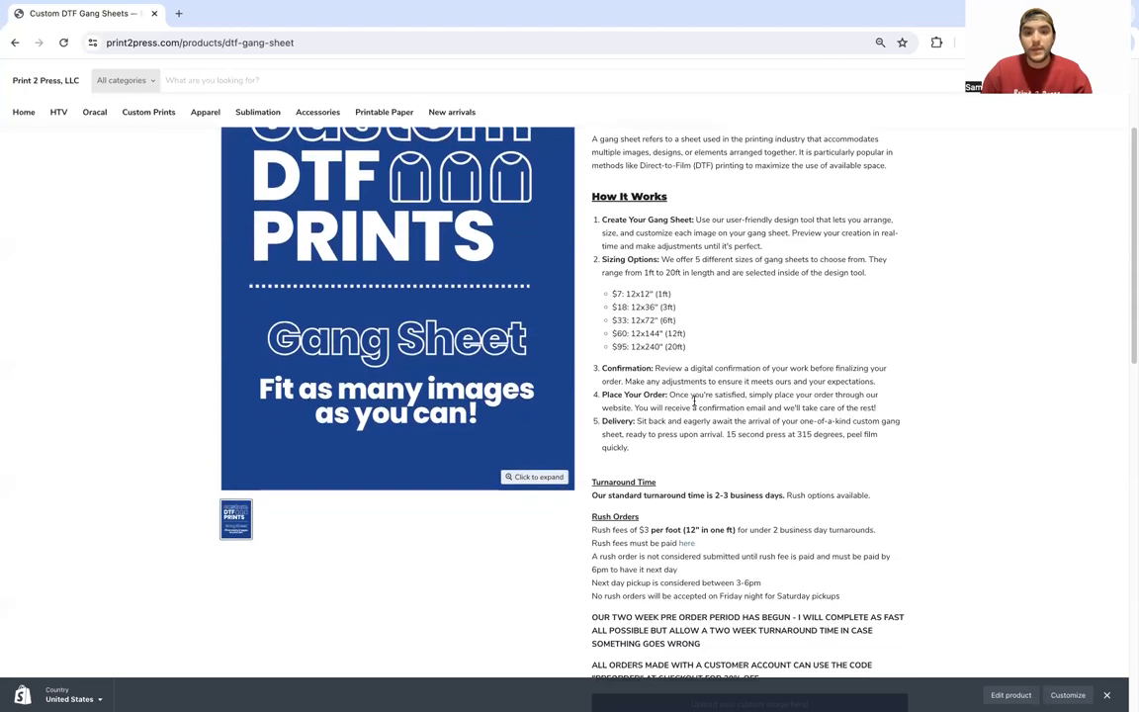
drag(603, 382, 663, 447)
click(664, 447)
scroll(672, 440, down, 1)
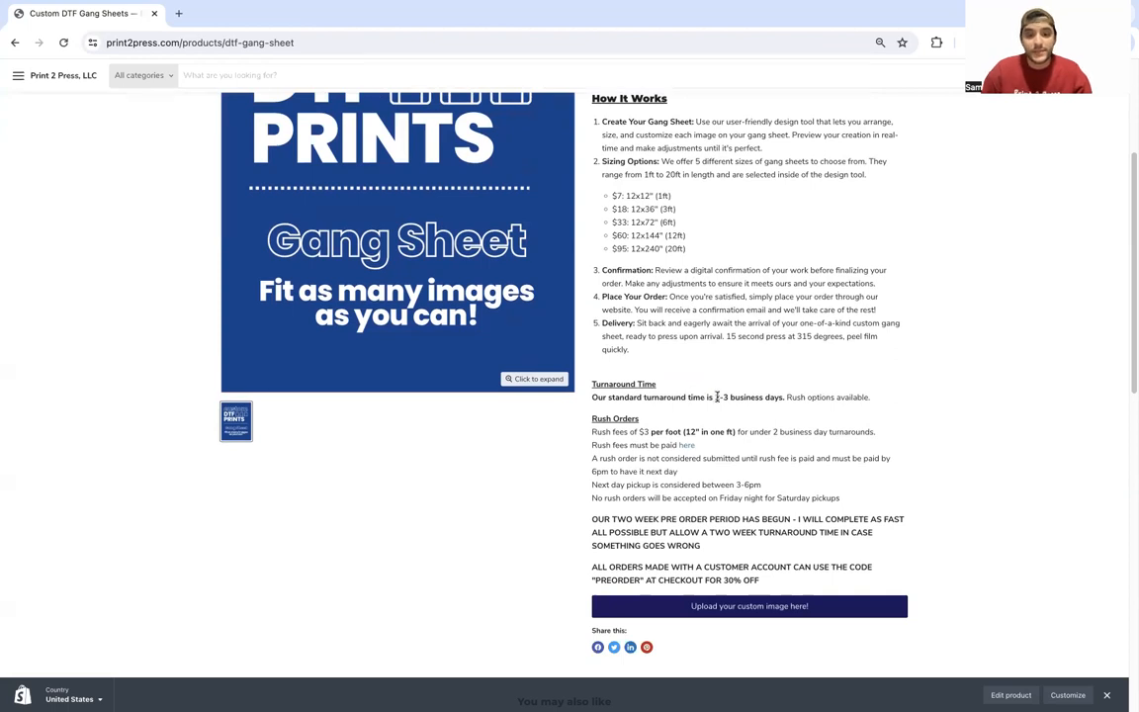
scroll(730, 399, up, 1)
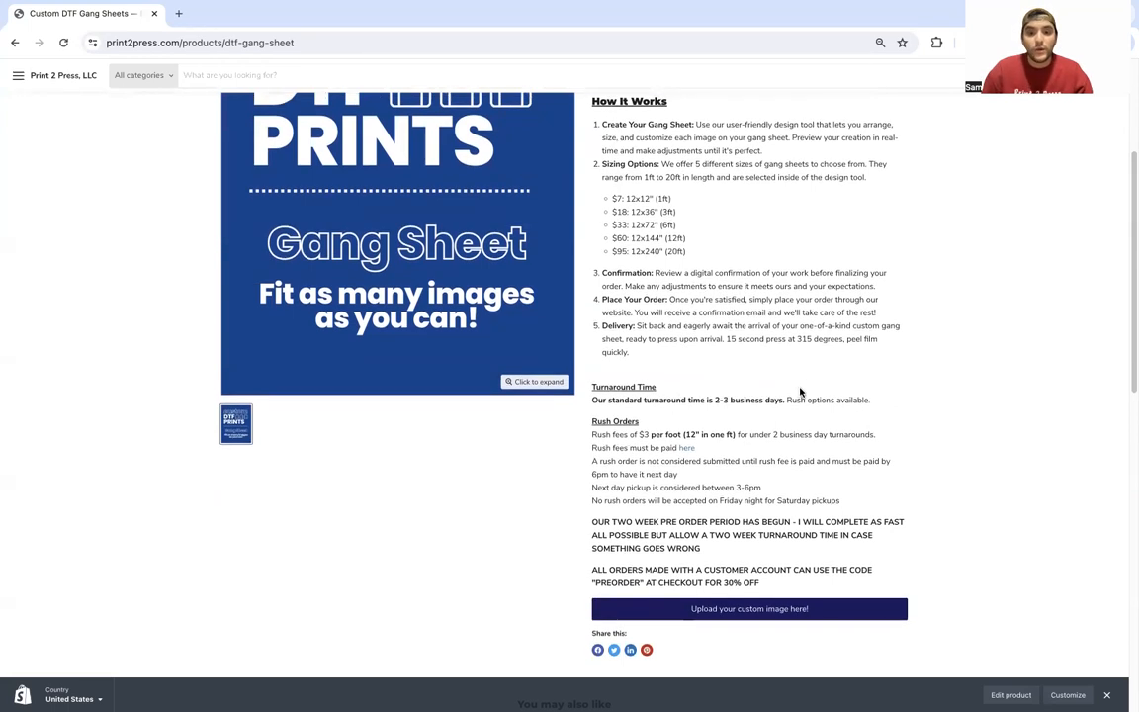
Step: Review the rush options, next-day pickup line and pre-order period notice
drag(787, 398, 870, 399)
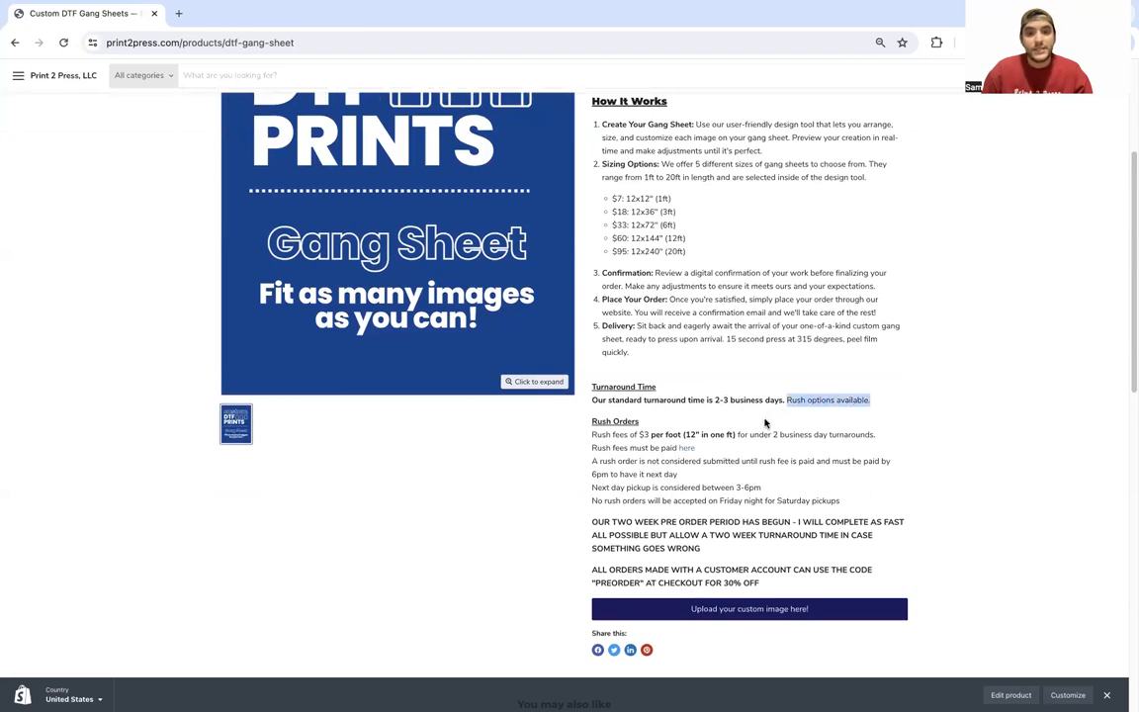
click(658, 445)
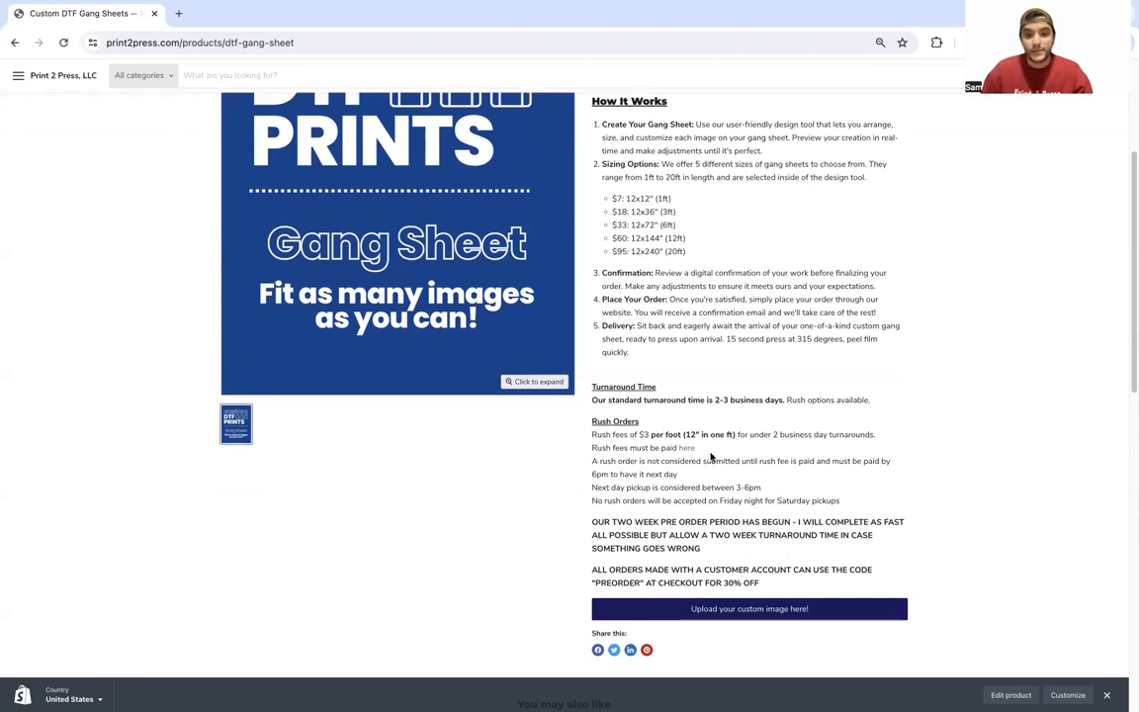
scroll(705, 456, down, 1)
scroll(706, 458, up, 1)
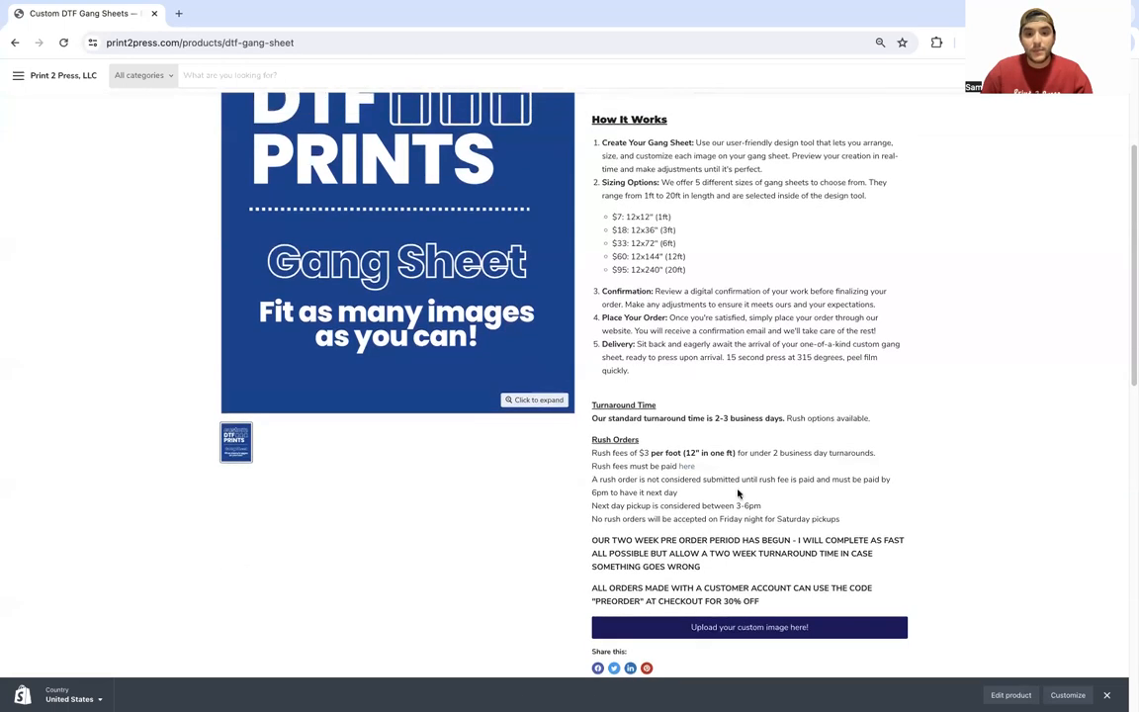
drag(763, 505, 686, 493)
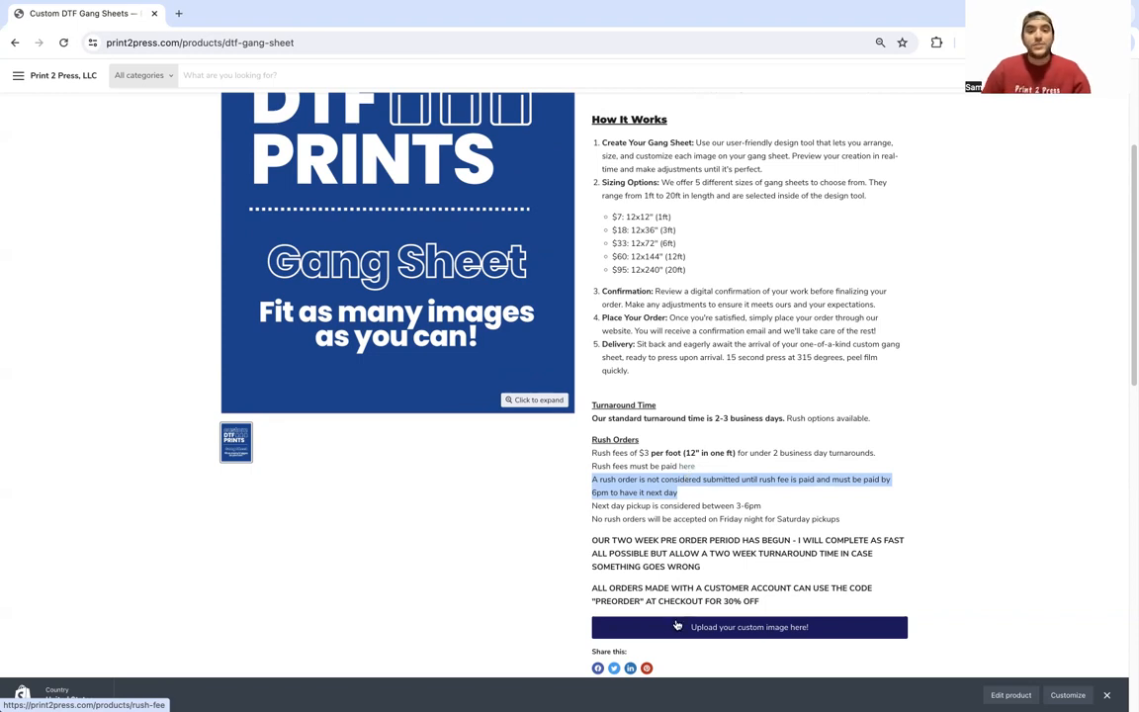
drag(597, 540, 797, 539)
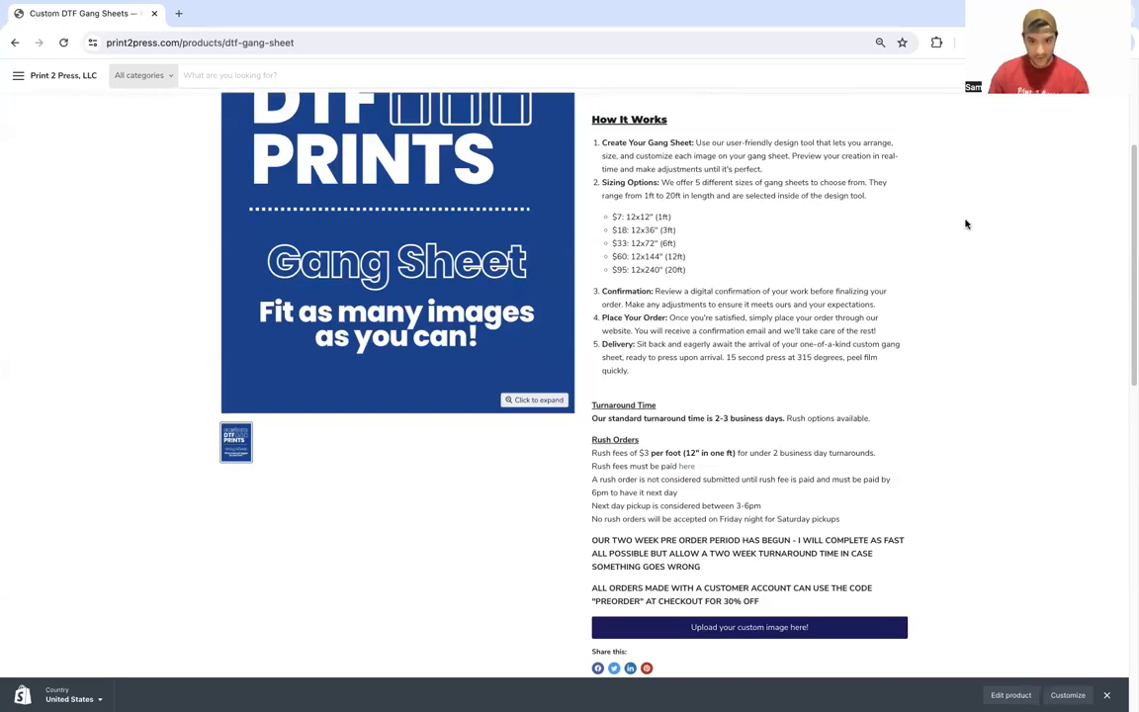
Step: Launch the gang sheet builder with a blank 12in X 12in transparent sheet
mouse_move(979, 245)
mouse_down()
mouse_move(1048, 109)
mouse_move(1023, 118)
mouse_move(1044, 108)
mouse_move(1050, 145)
mouse_move(1037, 99)
mouse_move(1102, 95)
mouse_up()
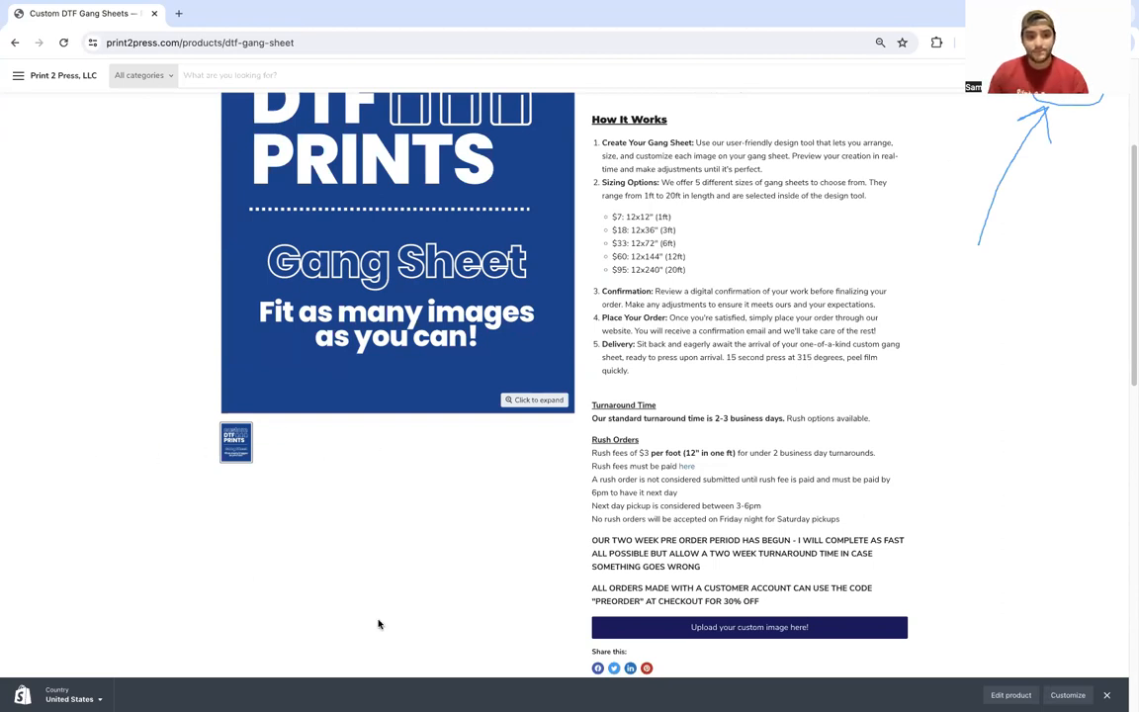
mouse_move(928, 599)
mouse_down()
mouse_move(578, 615)
mouse_move(561, 635)
mouse_move(785, 643)
mouse_move(927, 629)
mouse_move(934, 601)
mouse_up()
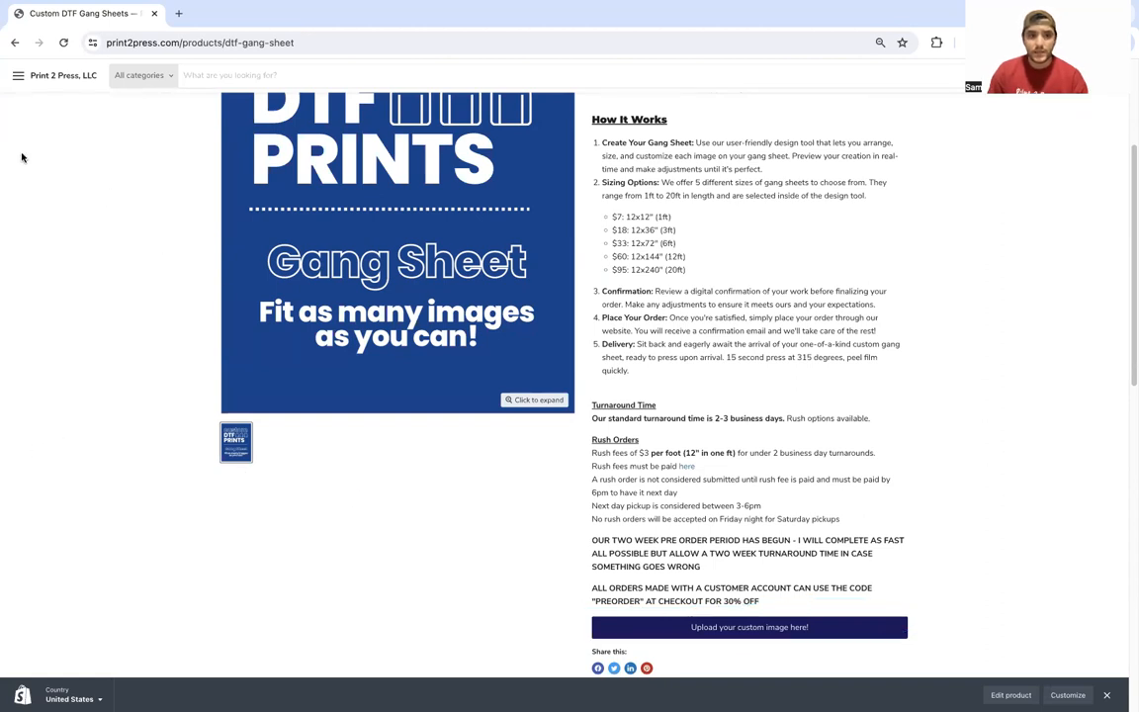
click(722, 629)
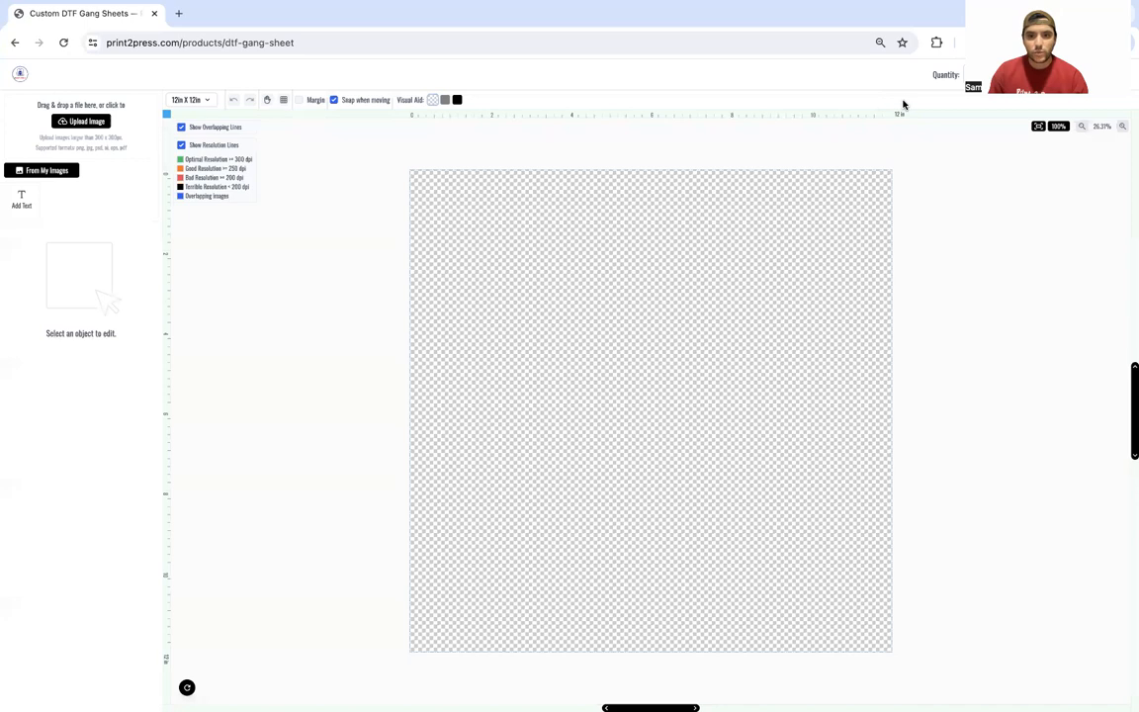
mouse_move(887, 111)
mouse_down()
mouse_move(918, 114)
mouse_move(889, 103)
mouse_up()
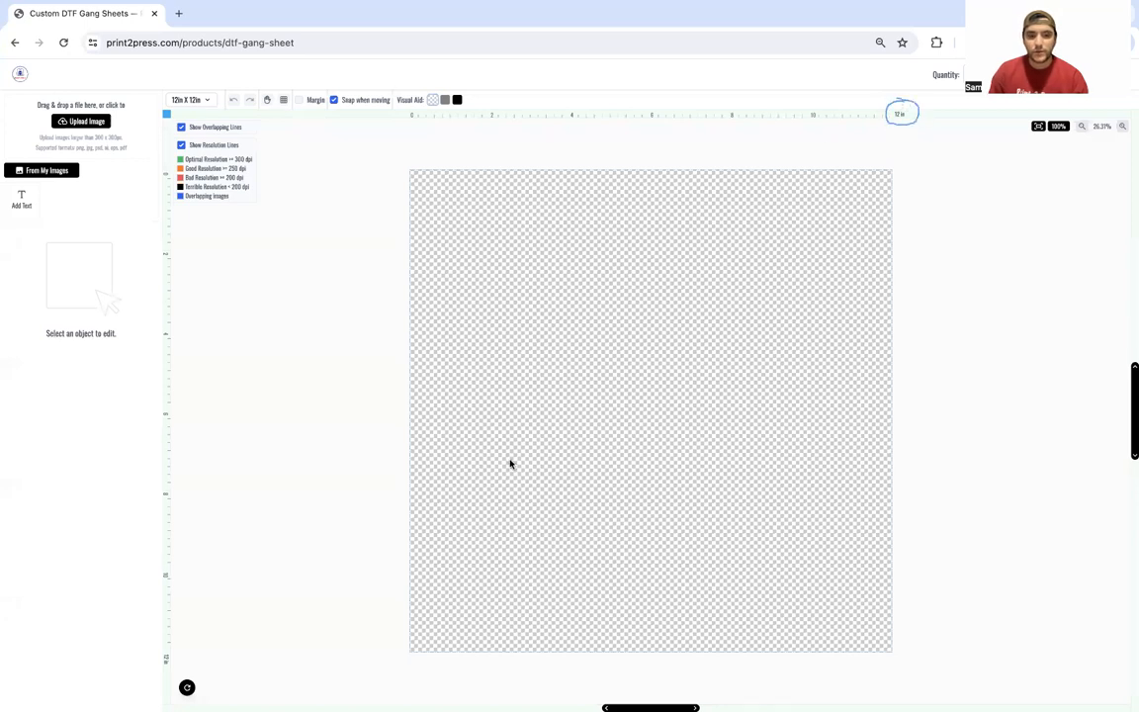
mouse_move(186, 648)
mouse_down()
mouse_move(155, 645)
mouse_move(181, 674)
mouse_move(204, 654)
mouse_move(178, 650)
mouse_up()
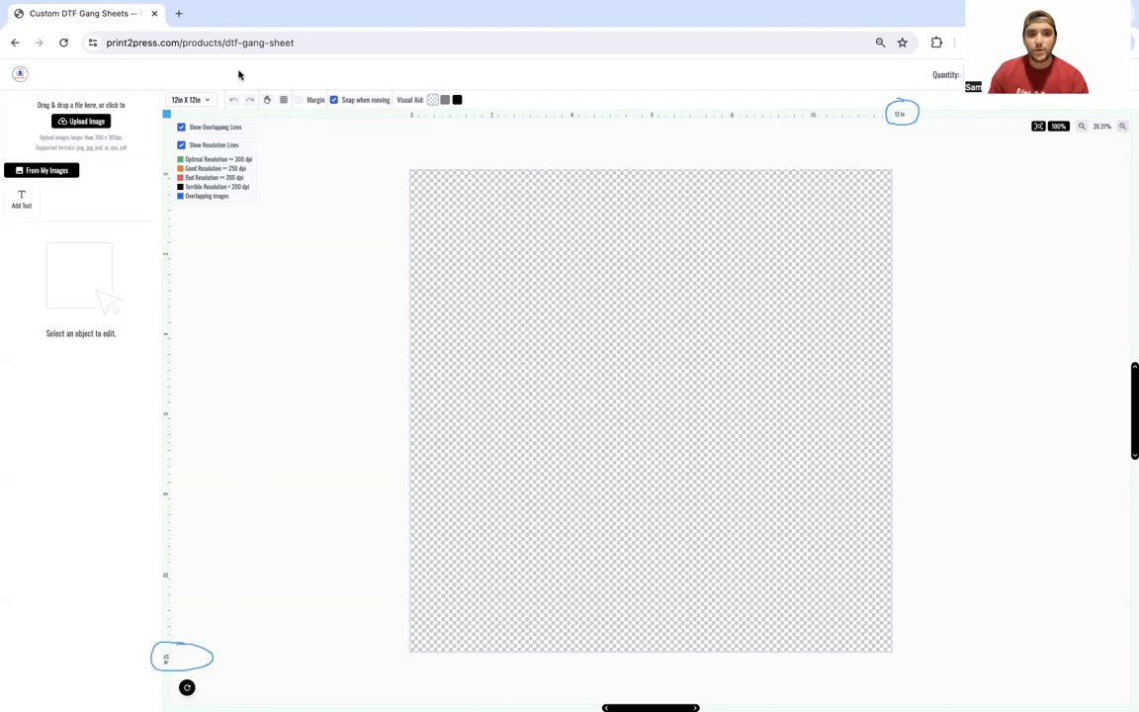
mouse_move(240, 72)
mouse_down()
mouse_move(180, 70)
mouse_move(134, 89)
mouse_move(136, 119)
mouse_move(180, 137)
mouse_move(248, 125)
mouse_move(258, 111)
mouse_move(234, 68)
mouse_up()
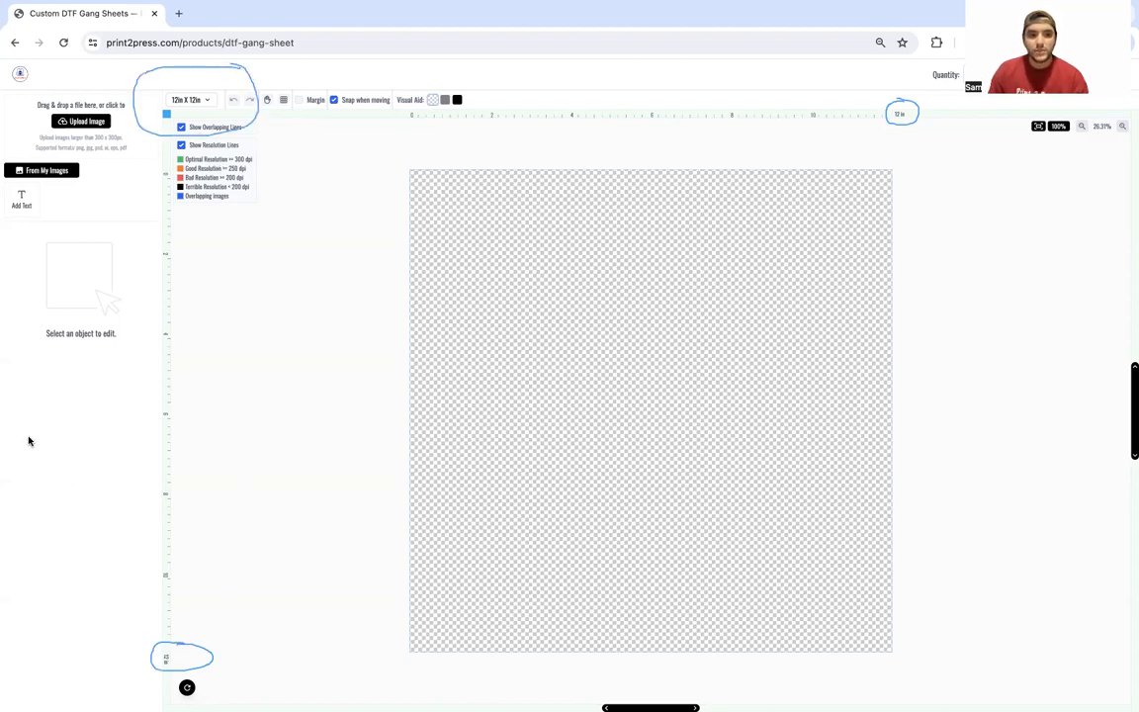
click(205, 105)
click(202, 139)
click(198, 103)
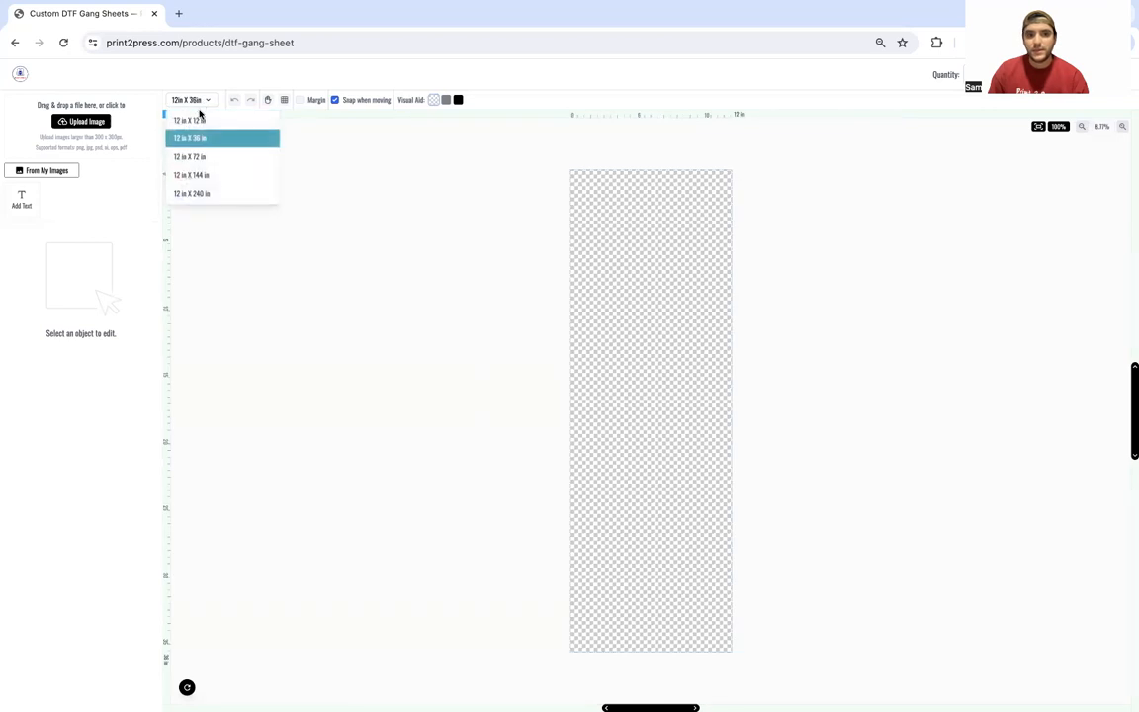
click(201, 158)
click(205, 103)
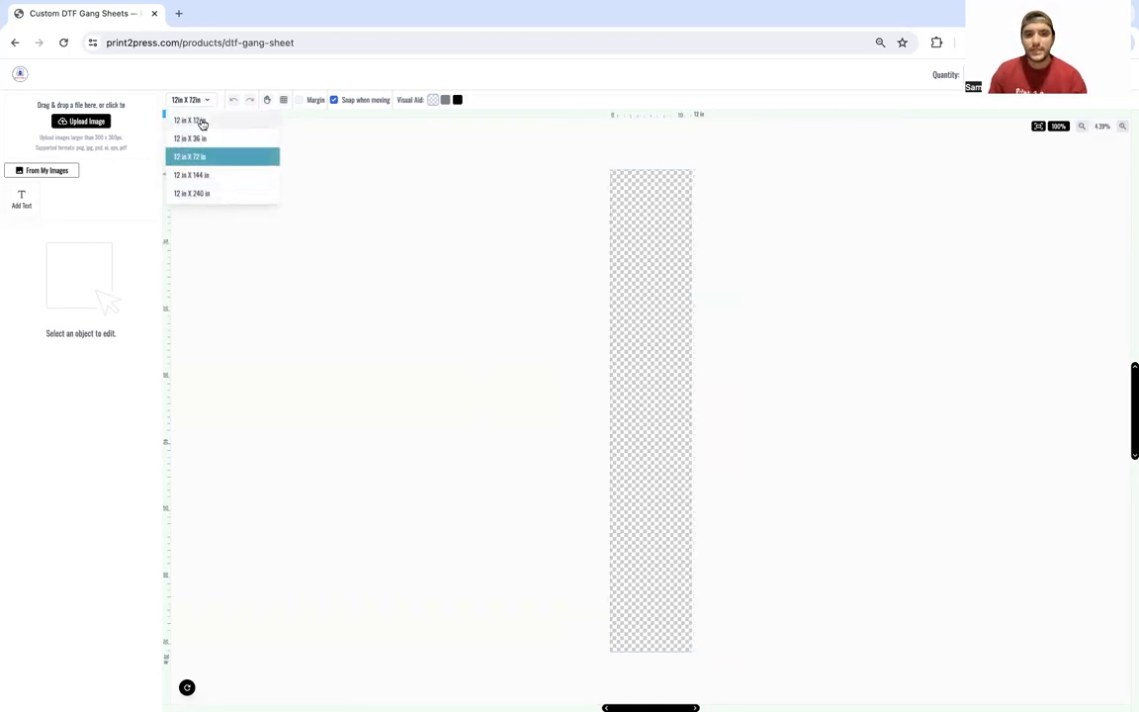
click(202, 122)
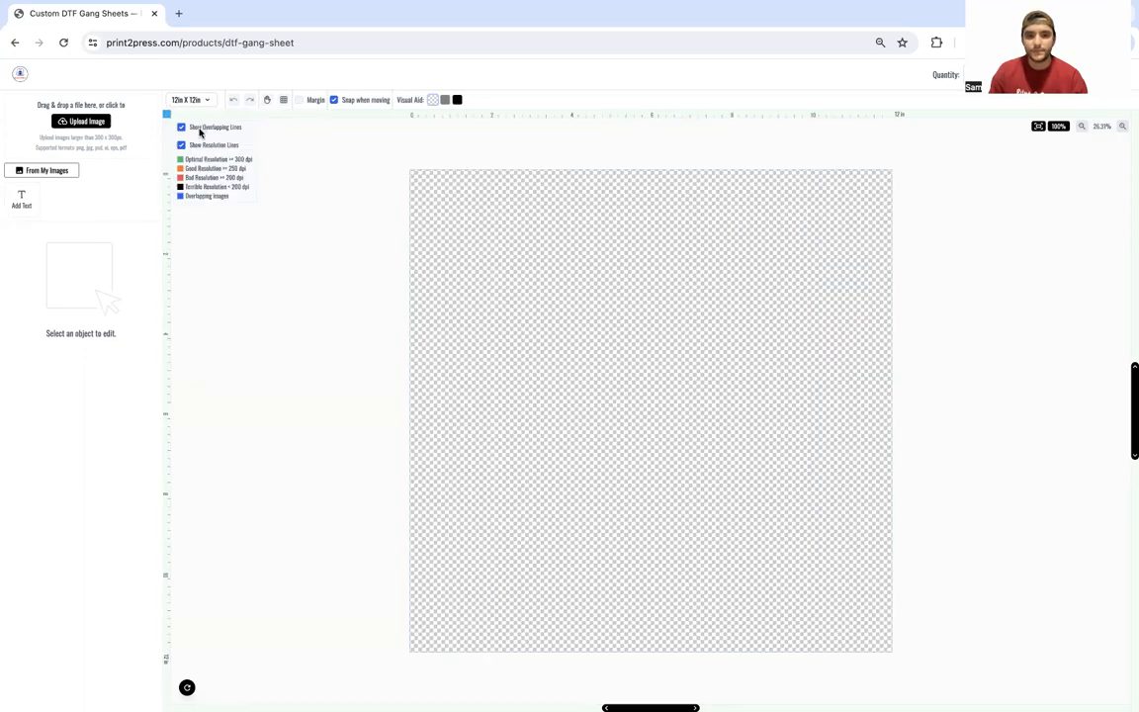
Step: Upload six design images from the computer into the builder's image library
click(89, 122)
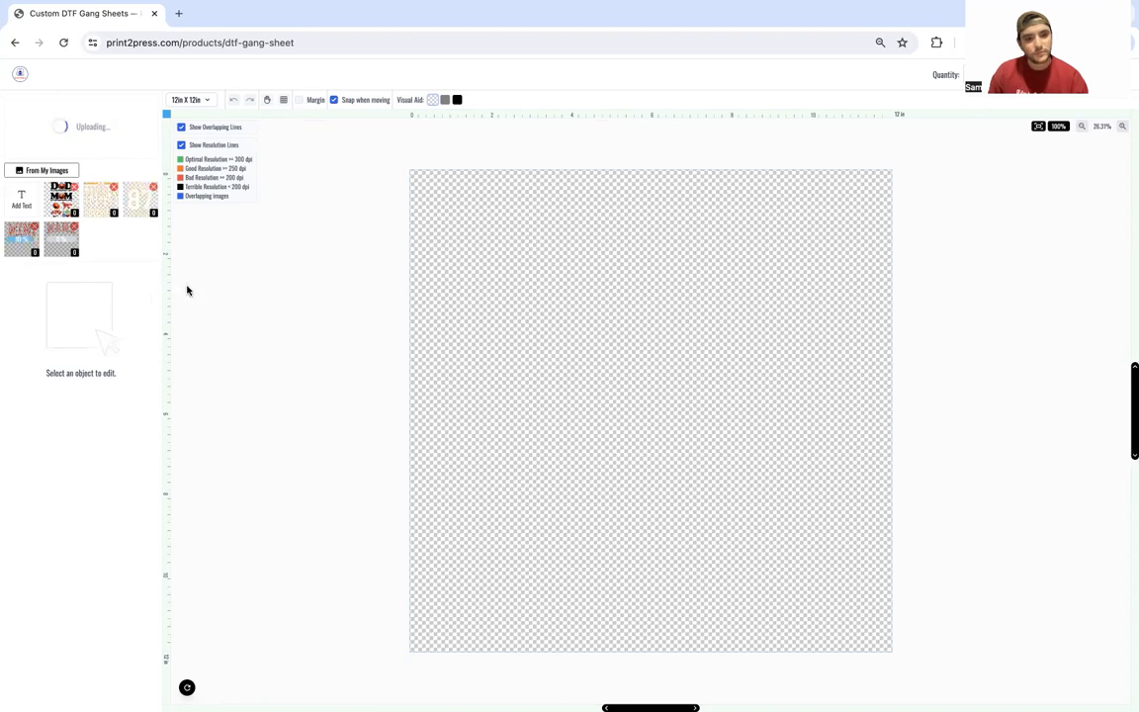
Step: Add the KELCE 87 jersey design to the sheet and nudge it into place at the top-left
click(146, 209)
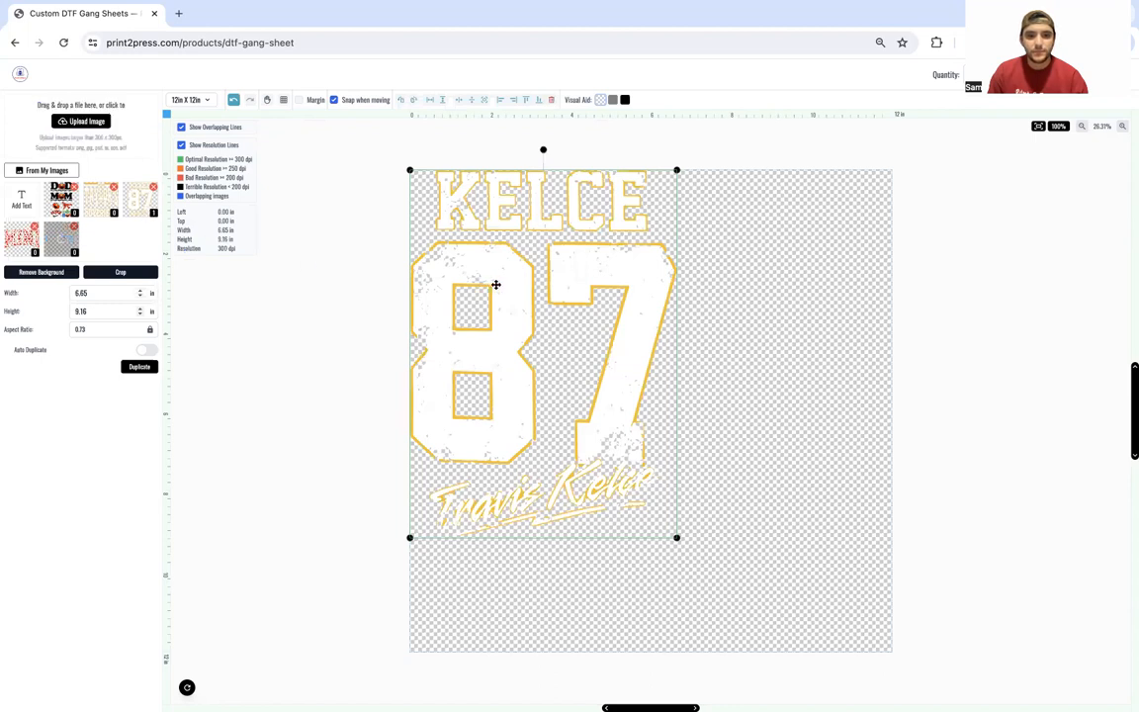
drag(495, 285, 499, 288)
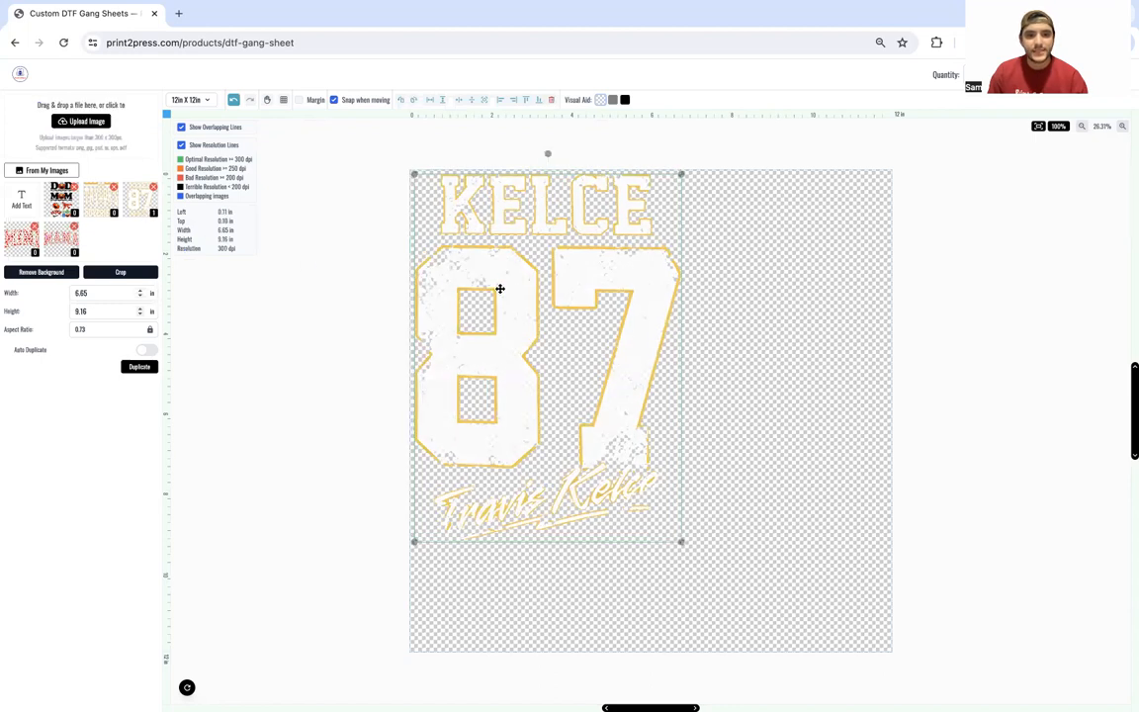
click(346, 259)
drag(504, 269, 514, 273)
click(361, 262)
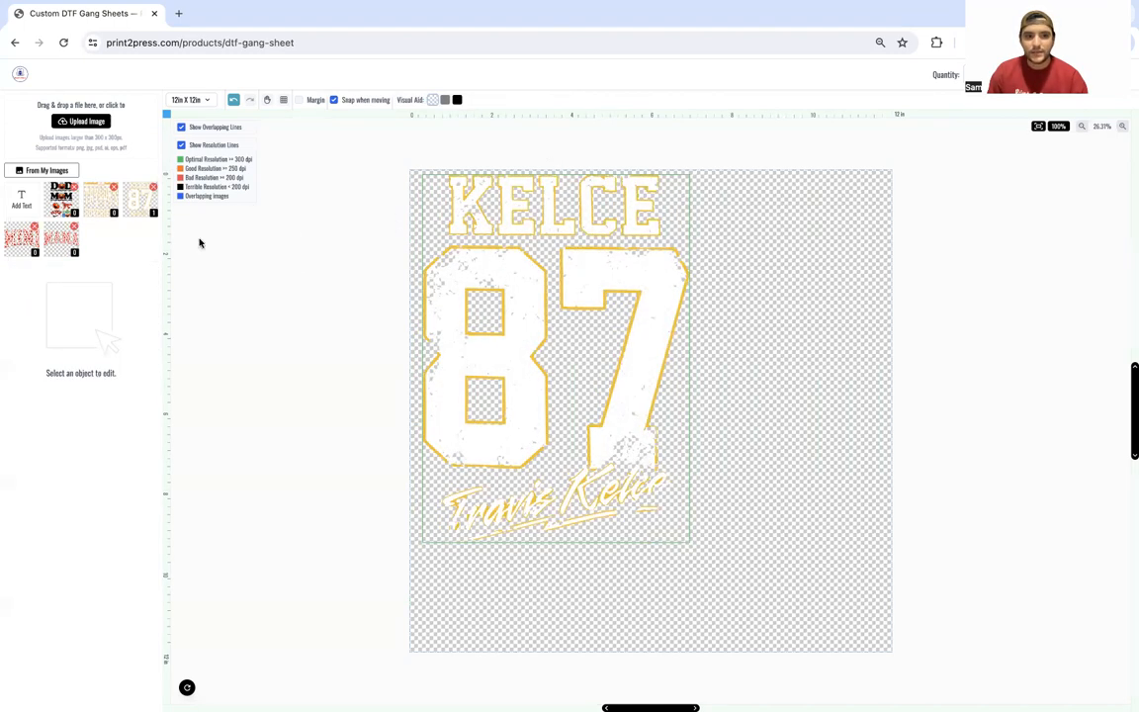
mouse_move(406, 221)
mouse_down()
mouse_move(431, 234)
mouse_move(428, 211)
mouse_move(396, 218)
mouse_move(386, 236)
mouse_up()
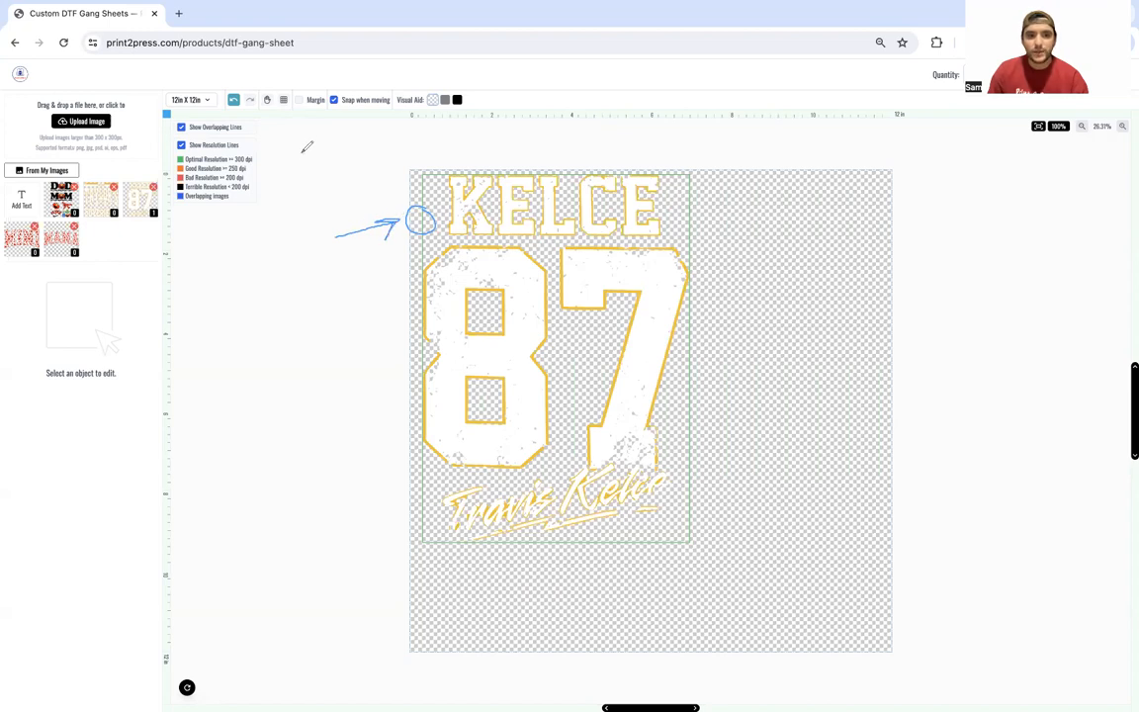
mouse_move(315, 138)
mouse_down()
mouse_move(268, 151)
mouse_move(281, 163)
mouse_up()
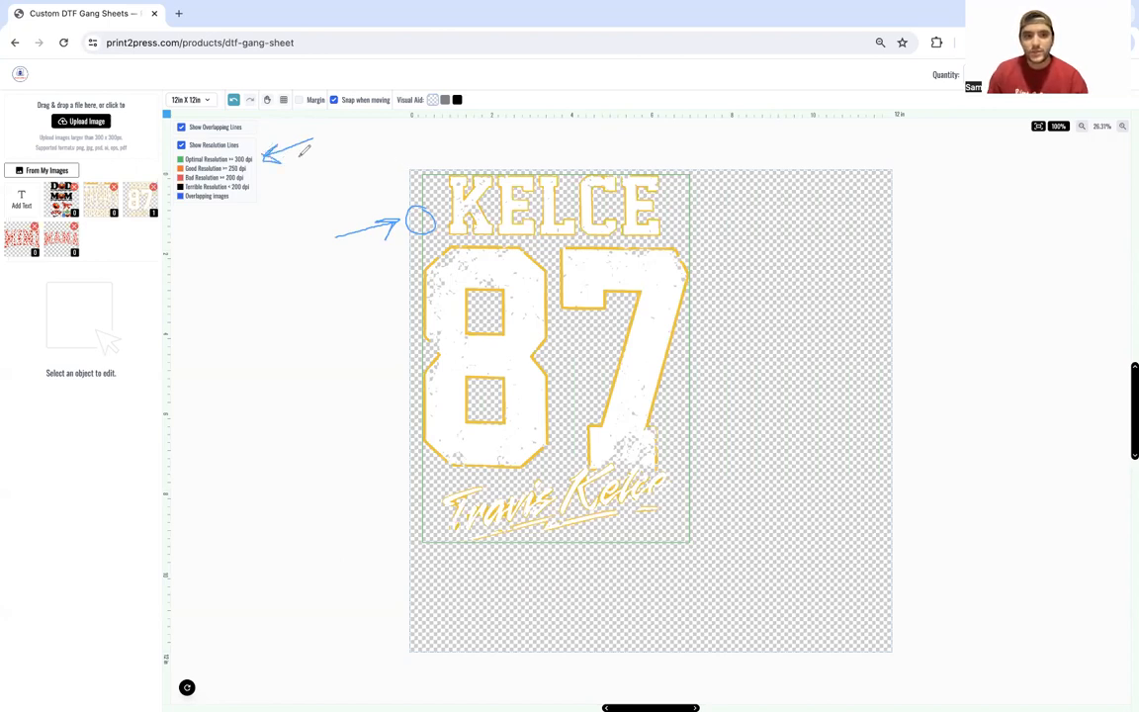
Step: Select the KELCE 87 design and step its width down to 6.4 in
click(17, 171)
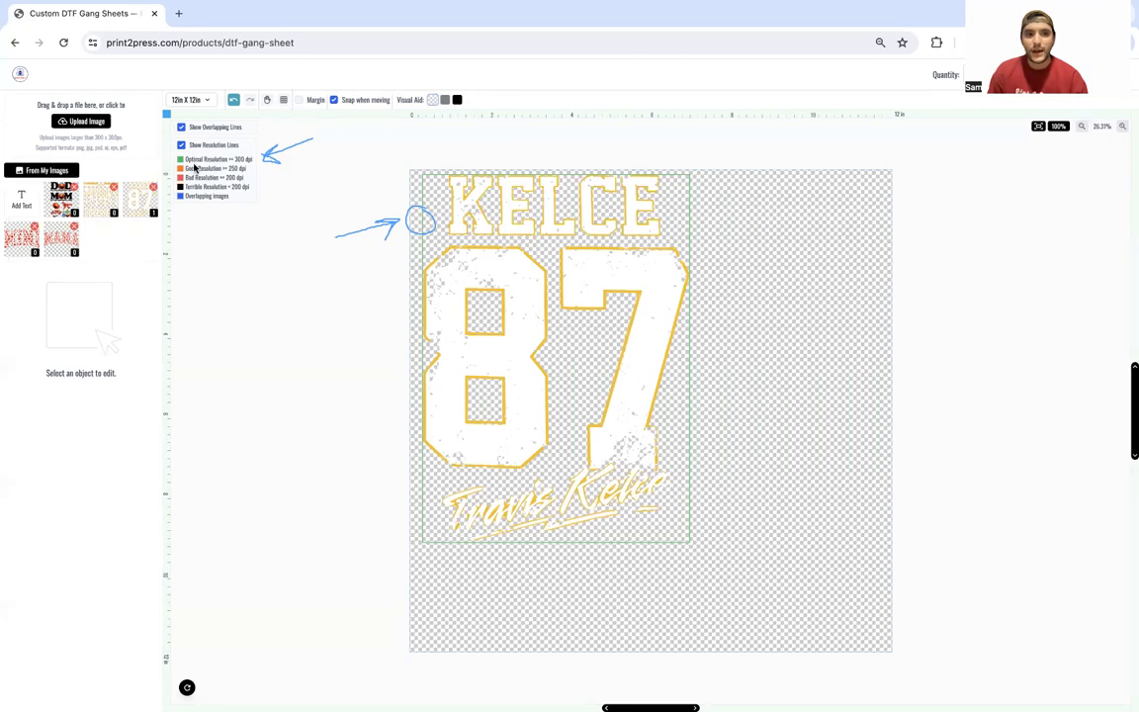
click(470, 284)
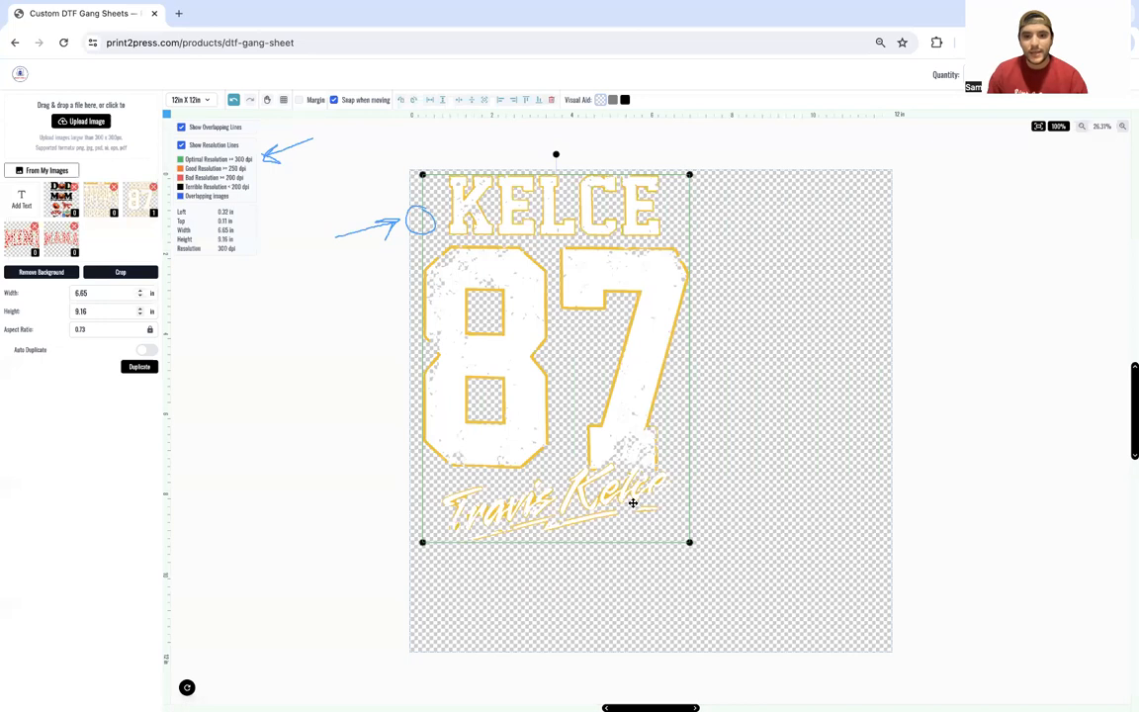
click(731, 415)
click(644, 427)
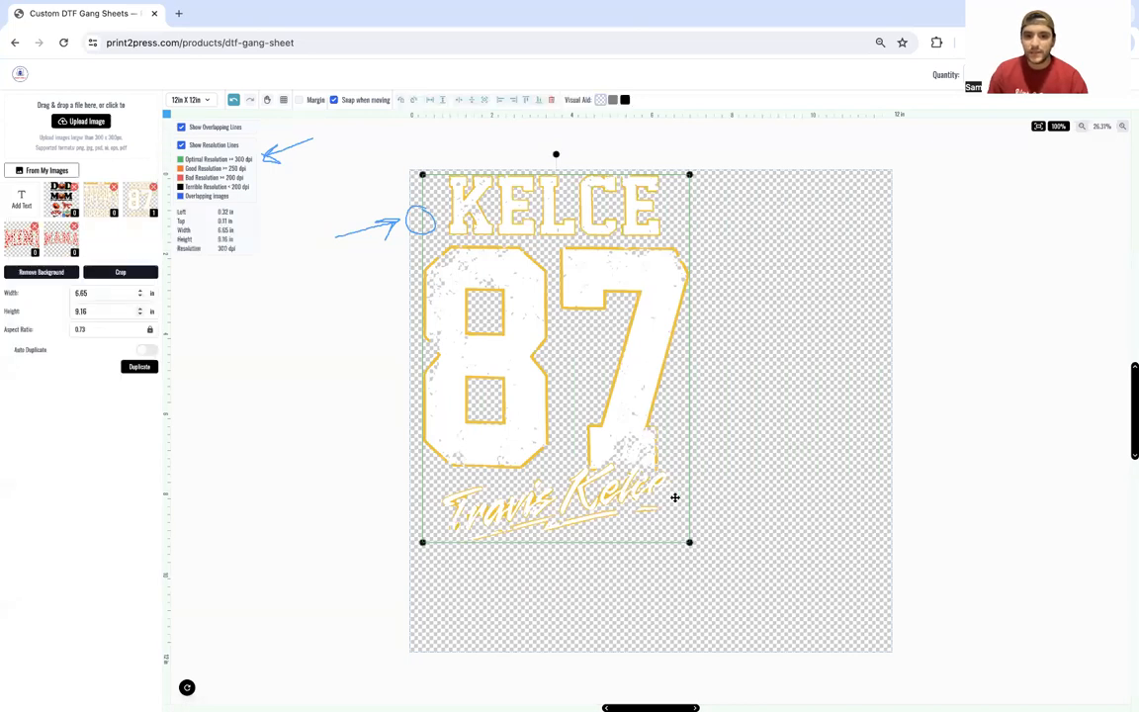
drag(690, 542, 668, 512)
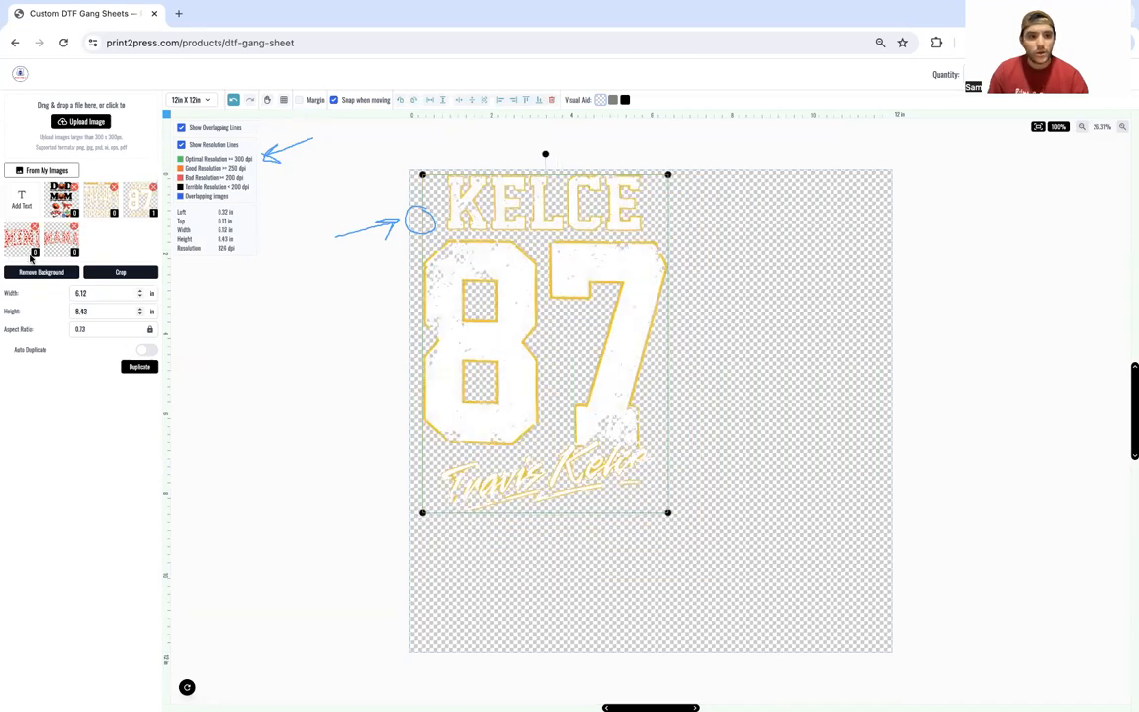
drag(140, 295, 140, 295)
key(BackSpace)
key(BackSpace)
click(141, 290)
click(141, 291)
click(140, 294)
click(141, 294)
click(140, 294)
click(141, 295)
click(140, 295)
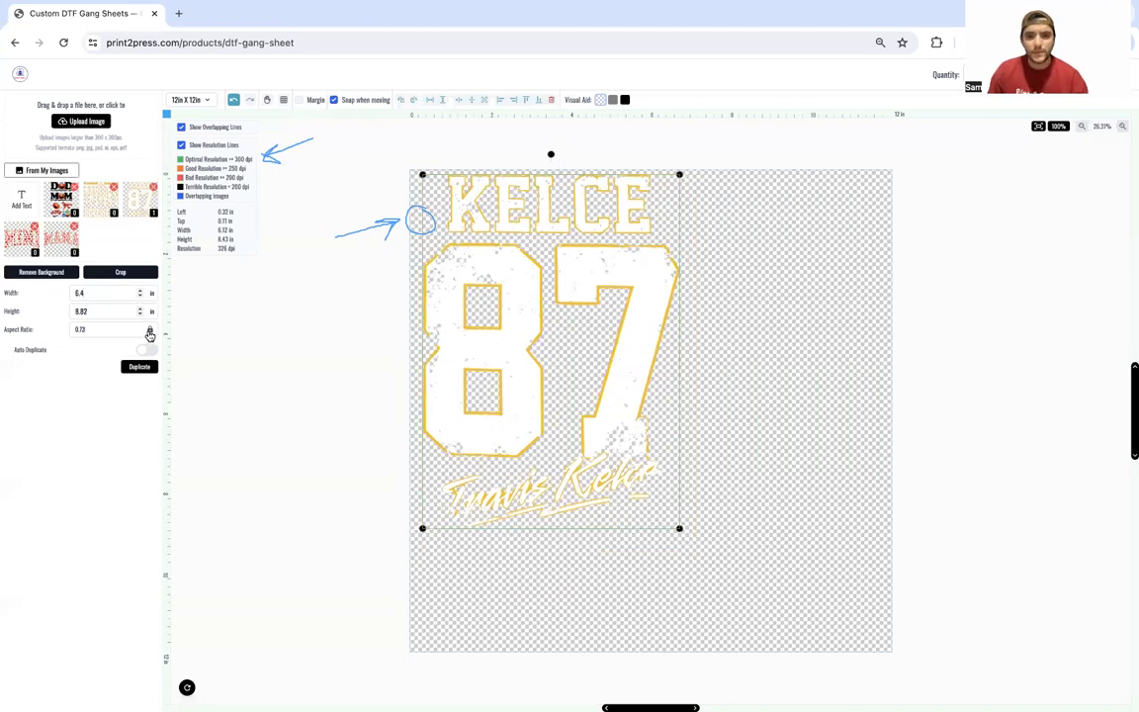
Step: Bring the width to 6.2 in, relock the aspect ratio, and open the Crop window
click(150, 334)
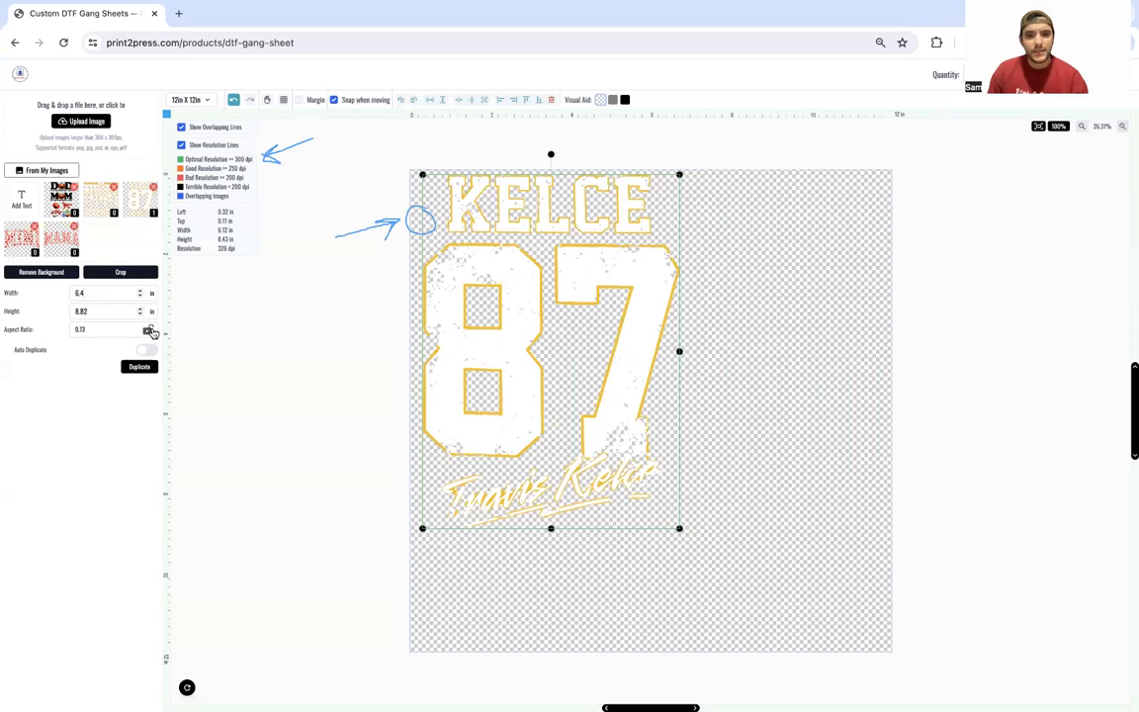
click(141, 293)
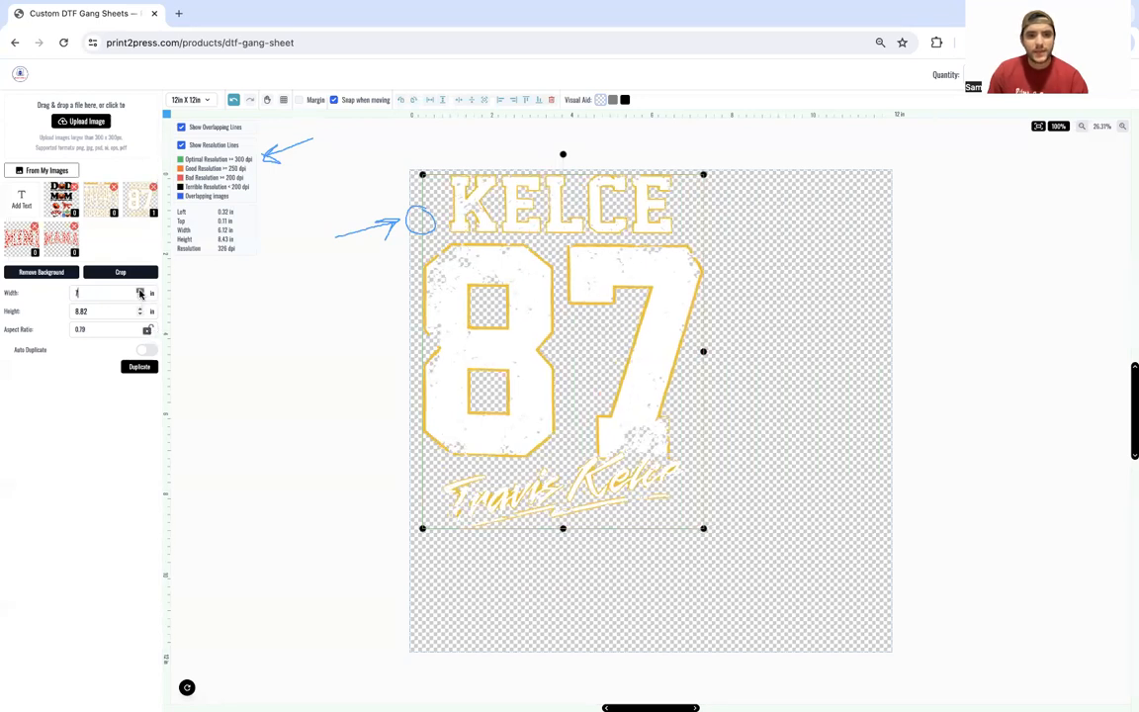
click(141, 292)
click(140, 292)
click(141, 296)
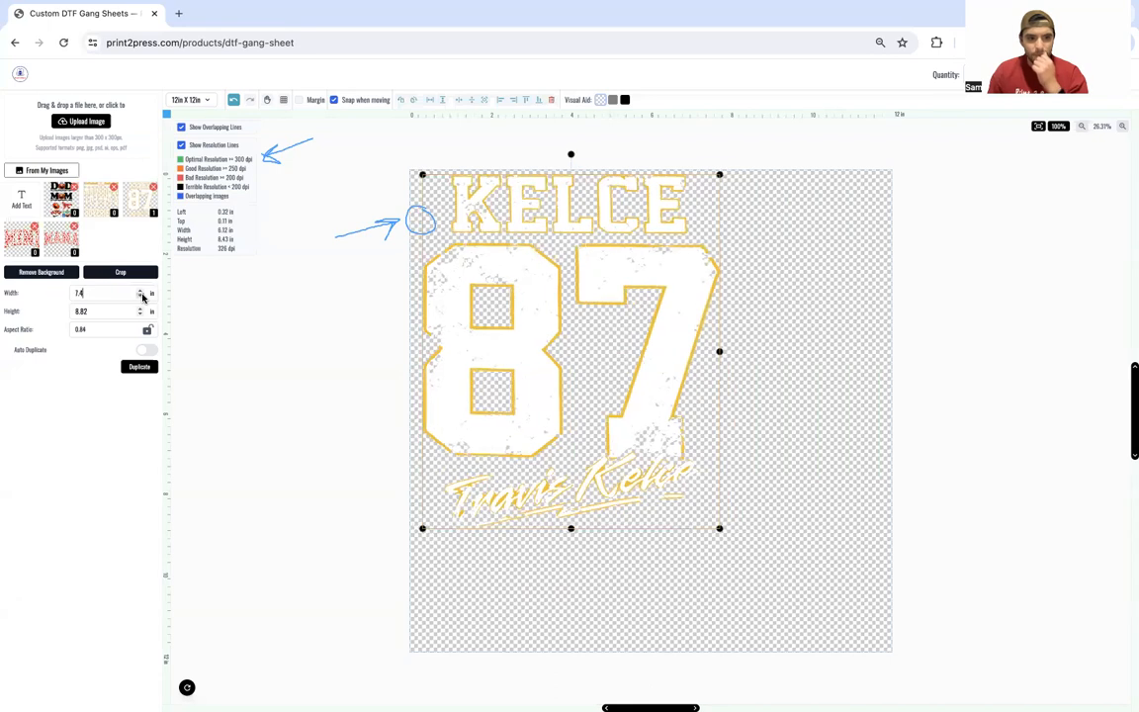
click(142, 297)
click(142, 297)
click(141, 297)
click(148, 329)
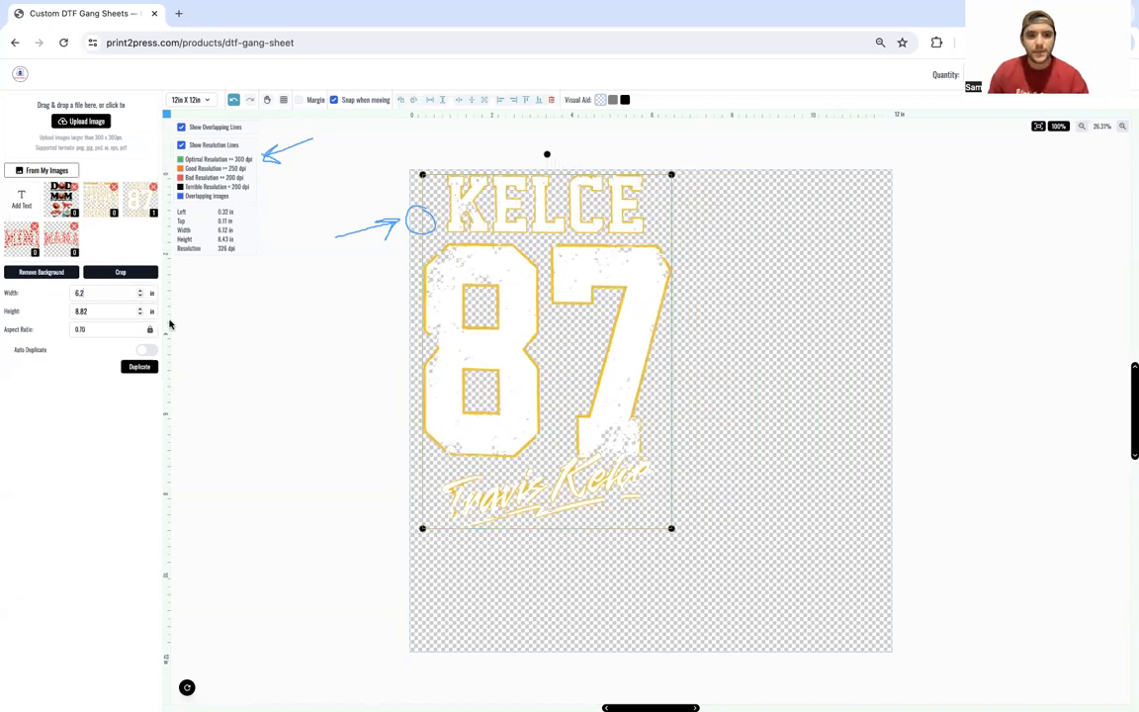
click(119, 272)
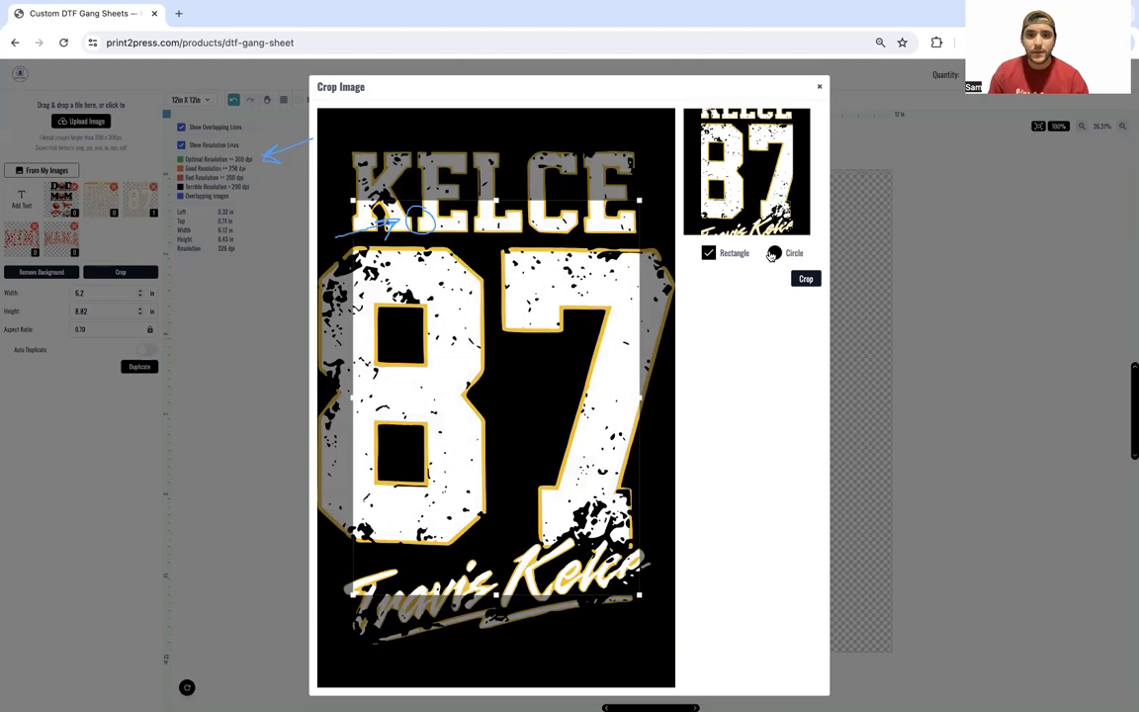
Step: Try a circle crop and Remove All White on KELCE 87, closing both without applying
click(775, 254)
drag(401, 331, 415, 267)
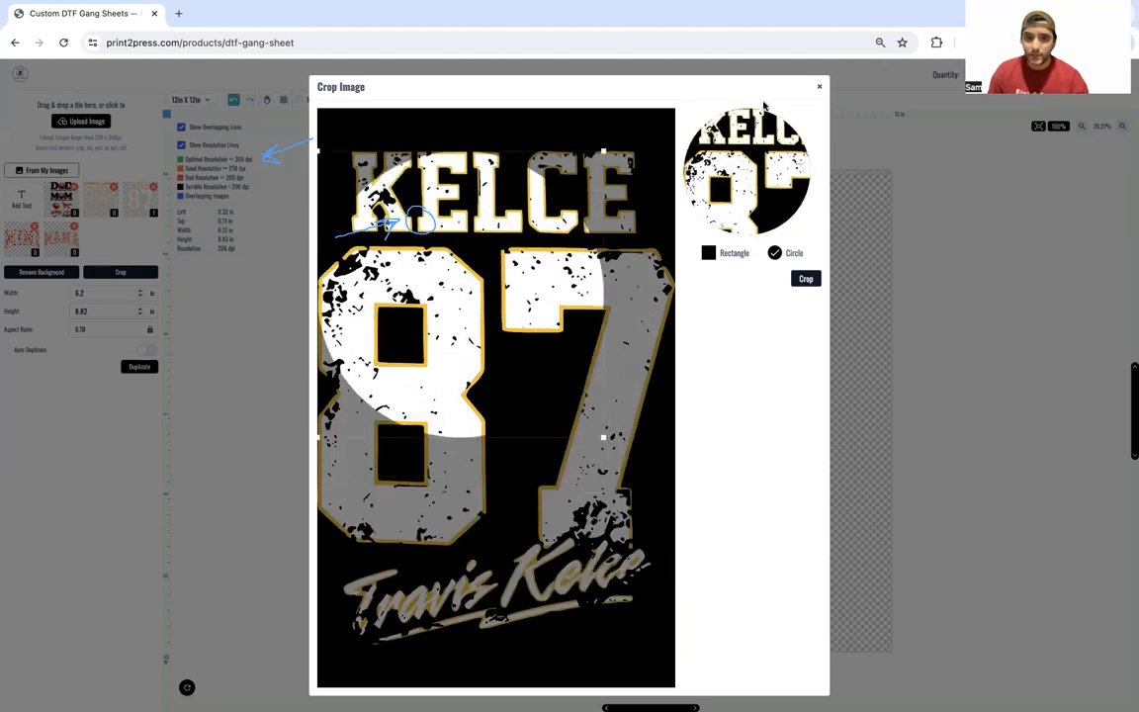
click(820, 90)
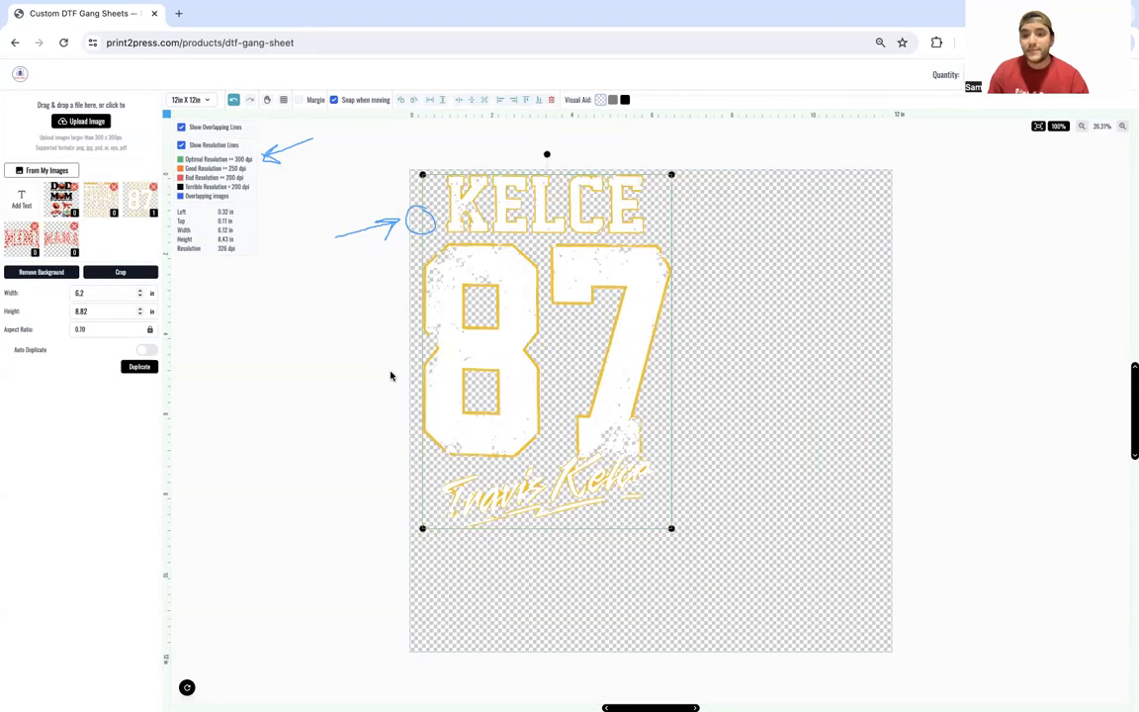
click(58, 274)
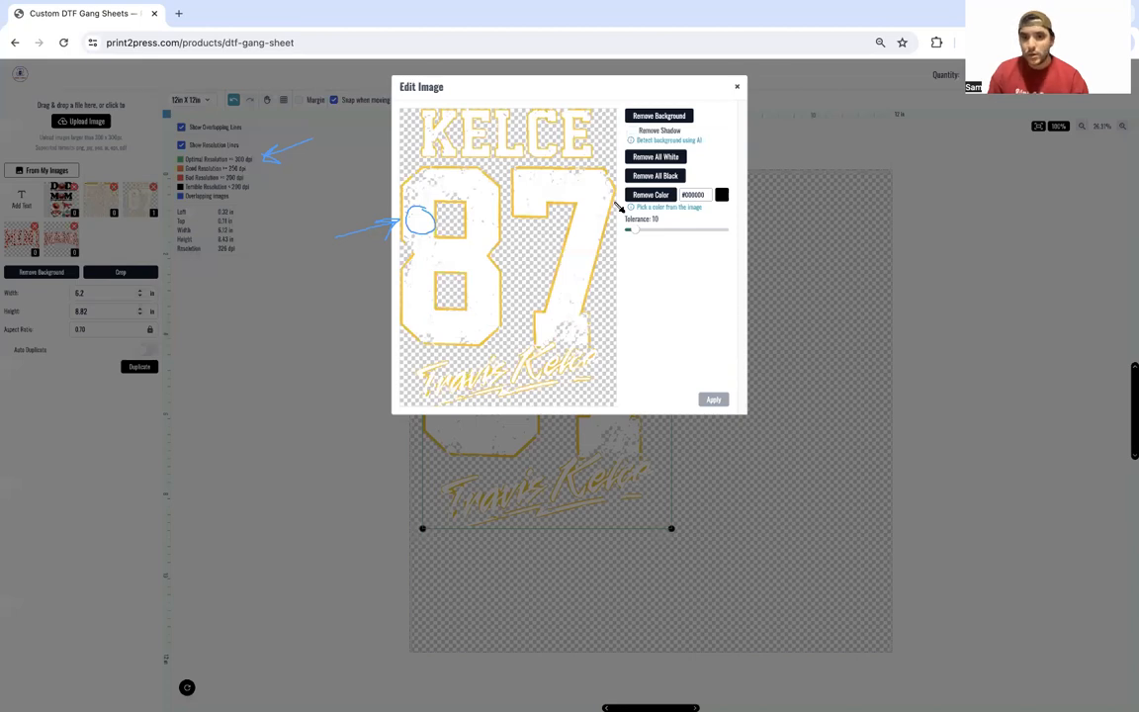
click(649, 158)
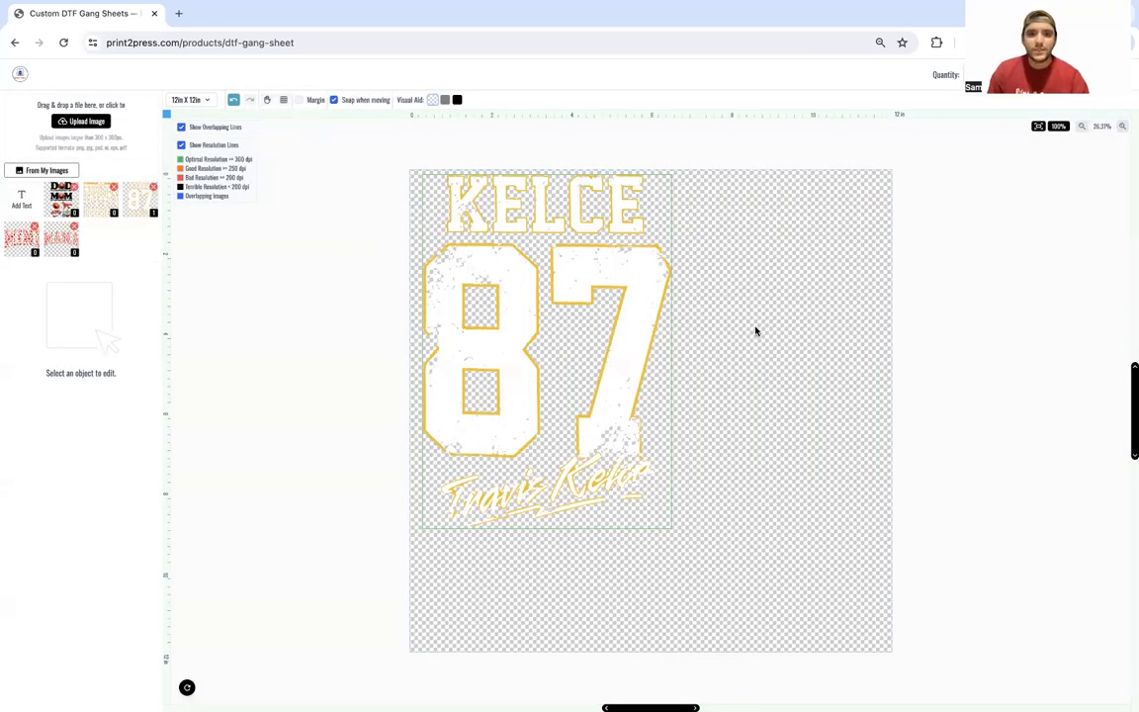
Step: Delete the KELCE 87 design and upload the red heart image
click(547, 328)
key(Delete)
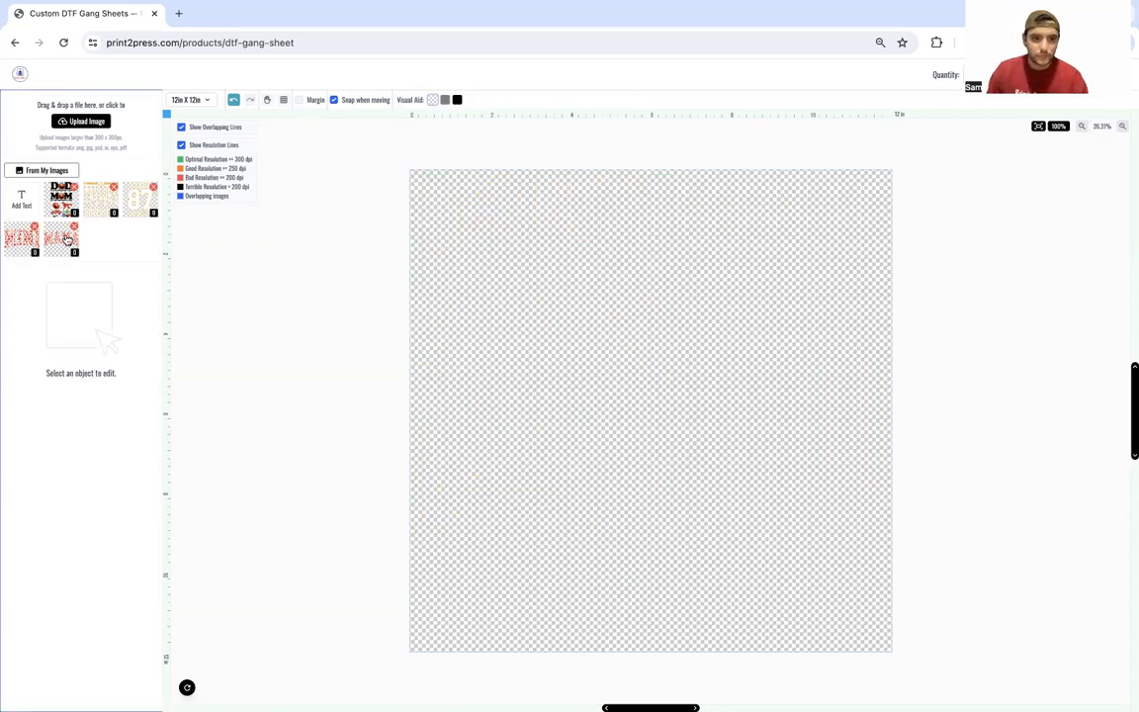
click(77, 122)
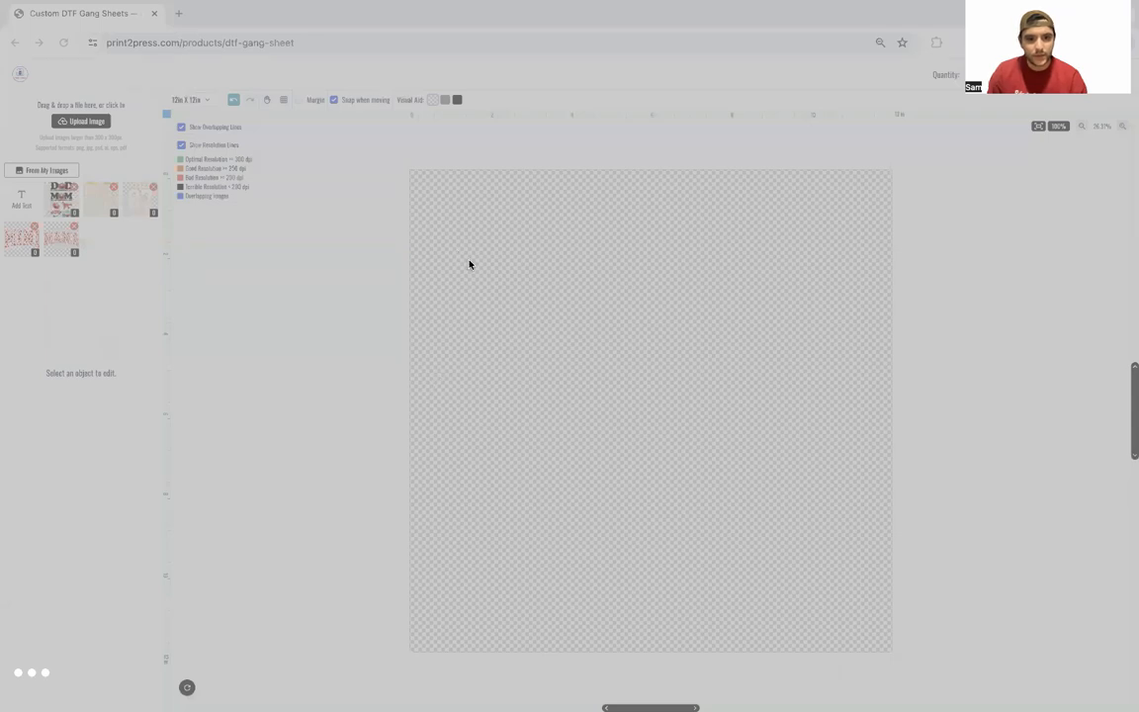
click(779, 506)
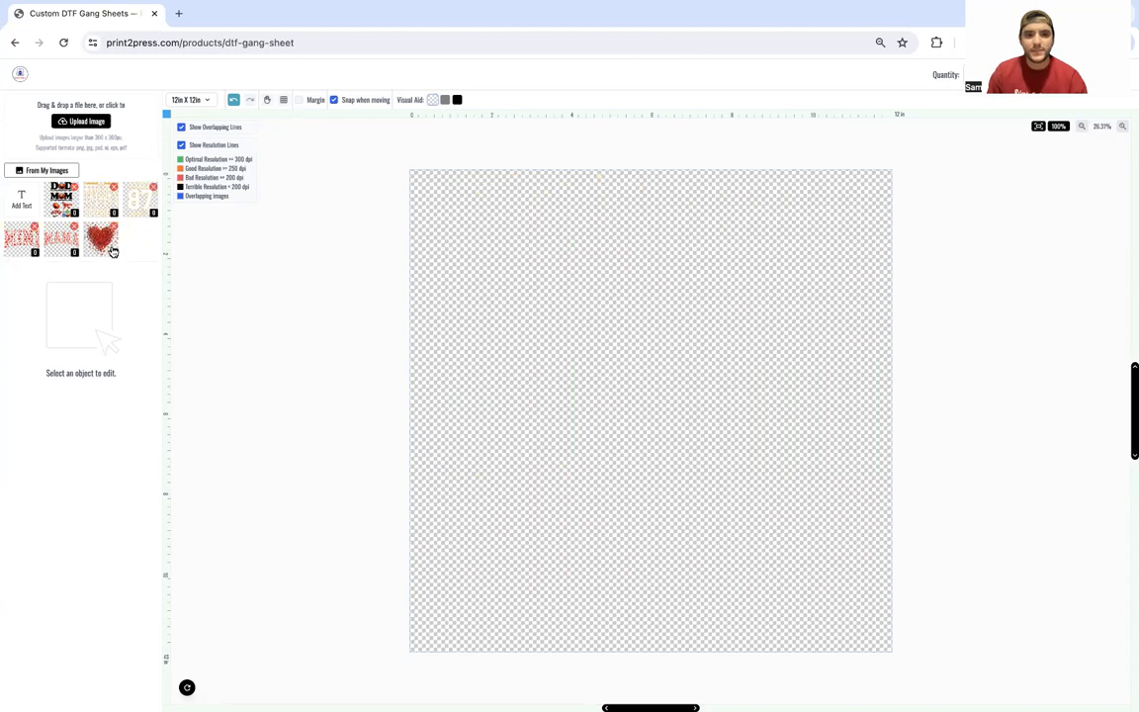
Step: Place the heart at the top-left sized 5.80 × 5.57 in and turn on Auto Duplicate
click(112, 252)
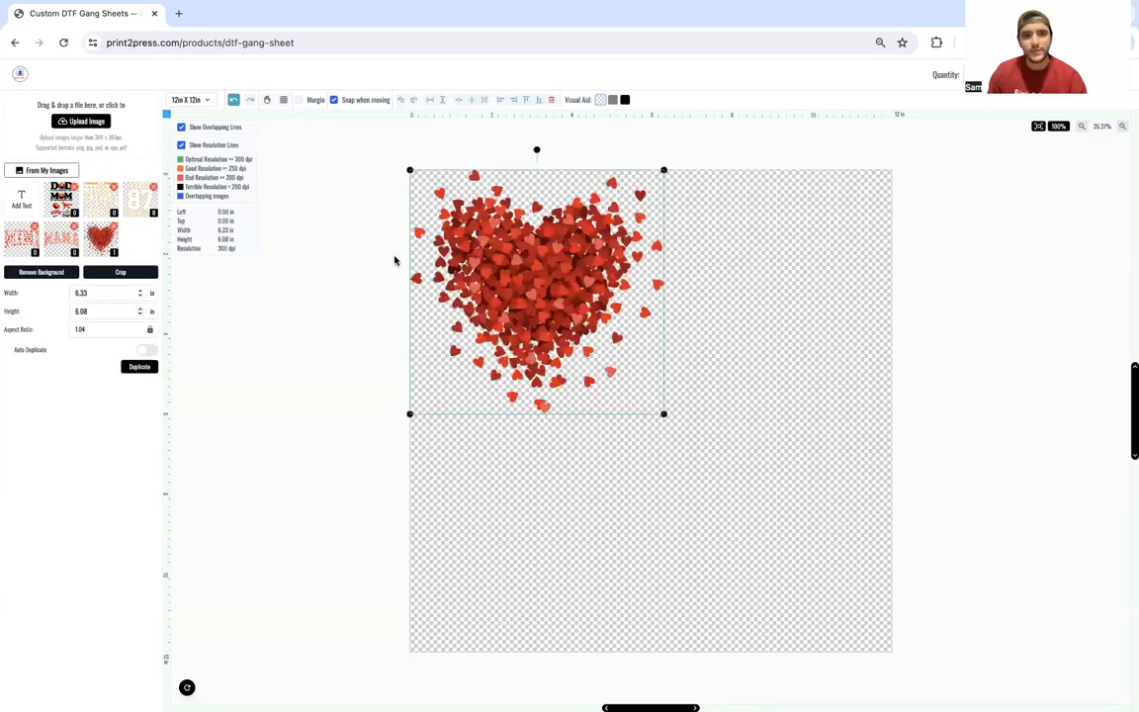
click(140, 296)
click(140, 296)
click(141, 296)
click(254, 330)
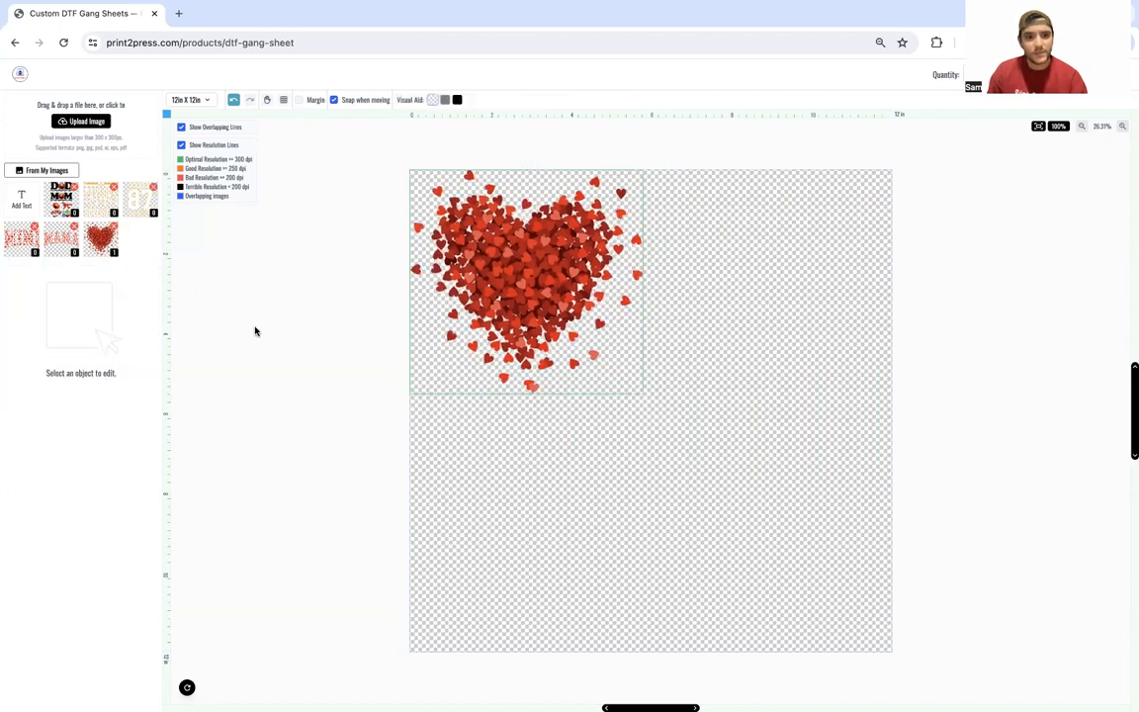
click(482, 294)
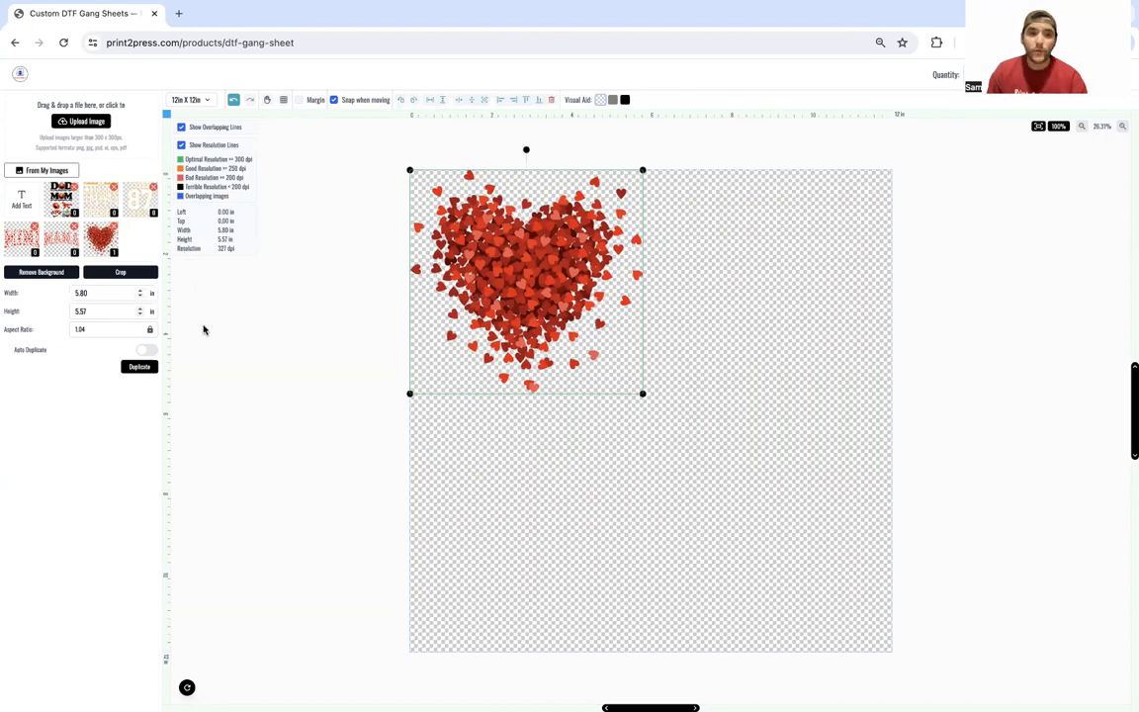
click(148, 351)
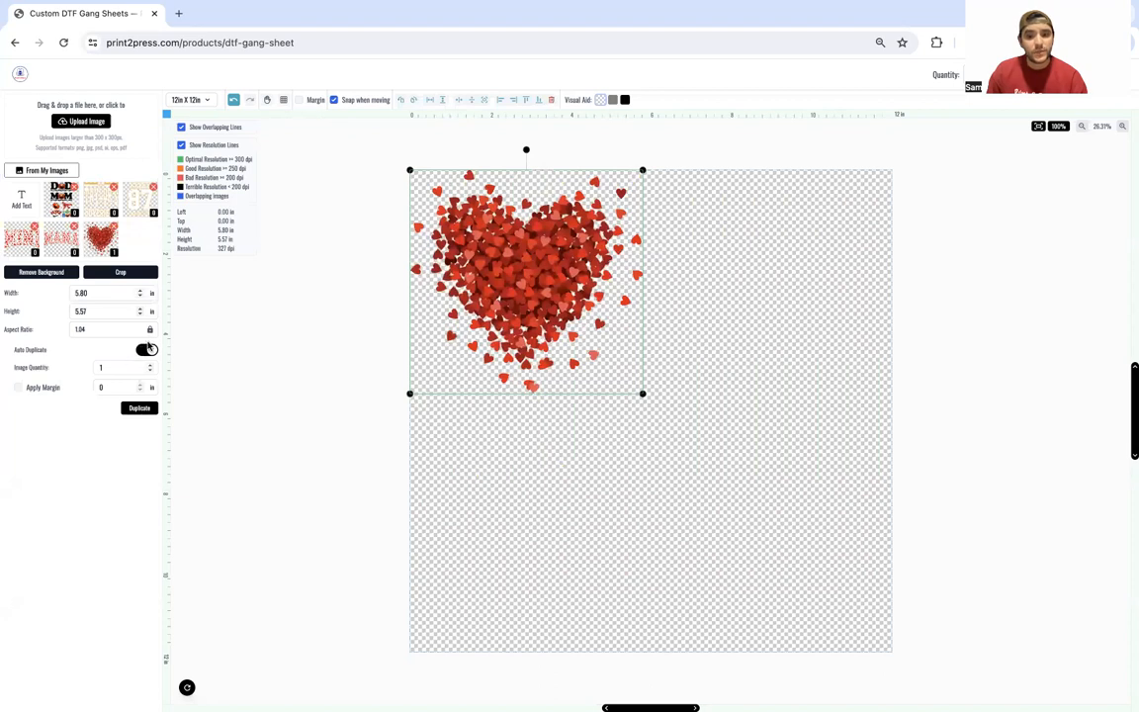
Step: Set Image Quantity to 3 and duplicate the heart into a 2×2 grid
click(150, 365)
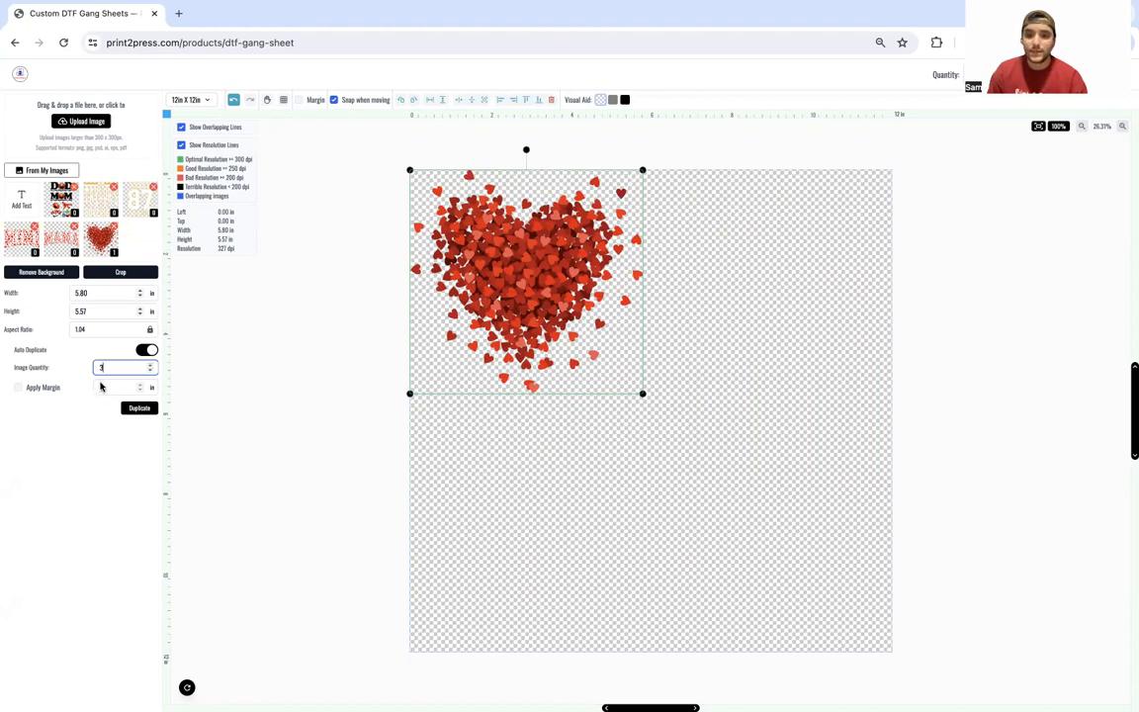
click(135, 406)
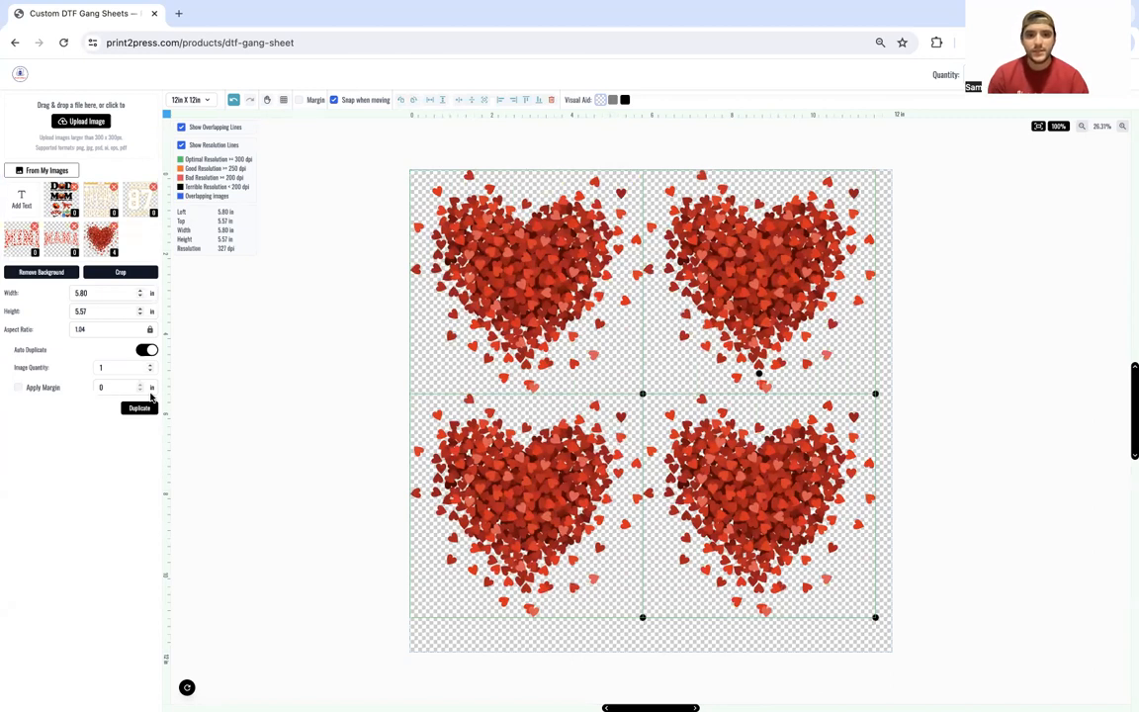
Step: Delete the extra heart copies from the sheet
click(833, 277)
key(Delete)
click(563, 444)
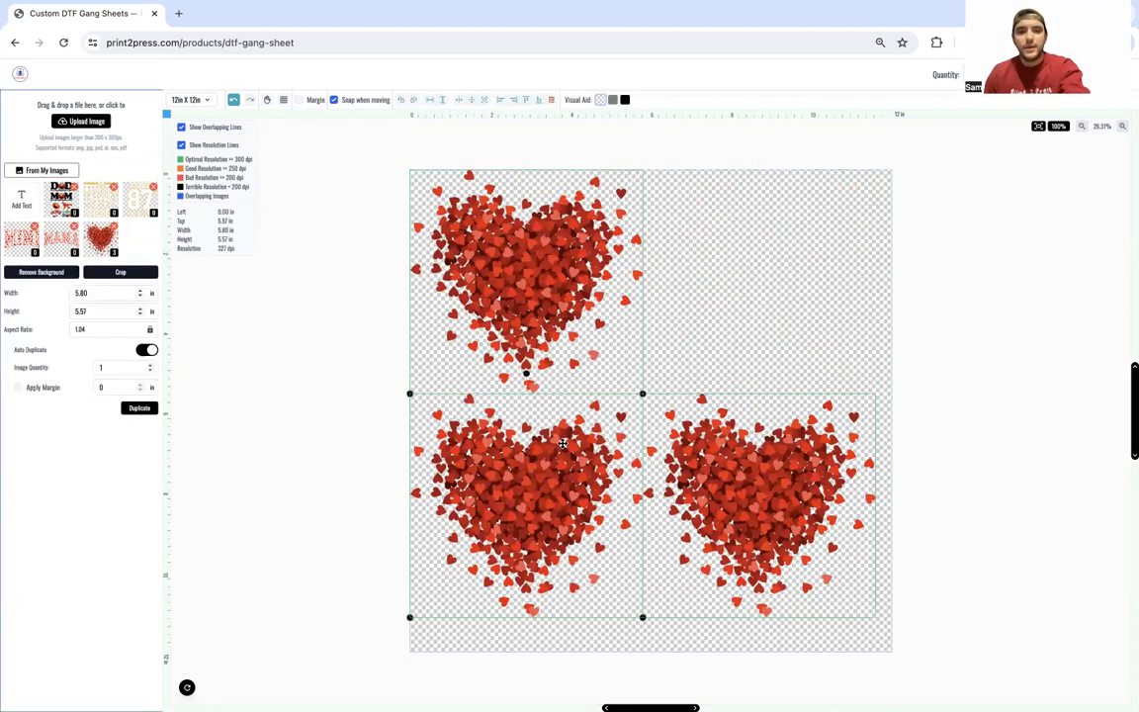
key(Delete)
key(Delete)
Step: Enlarge the last heart to 11.10 × 10.67 in, then delete it too
click(628, 382)
drag(641, 392, 683, 432)
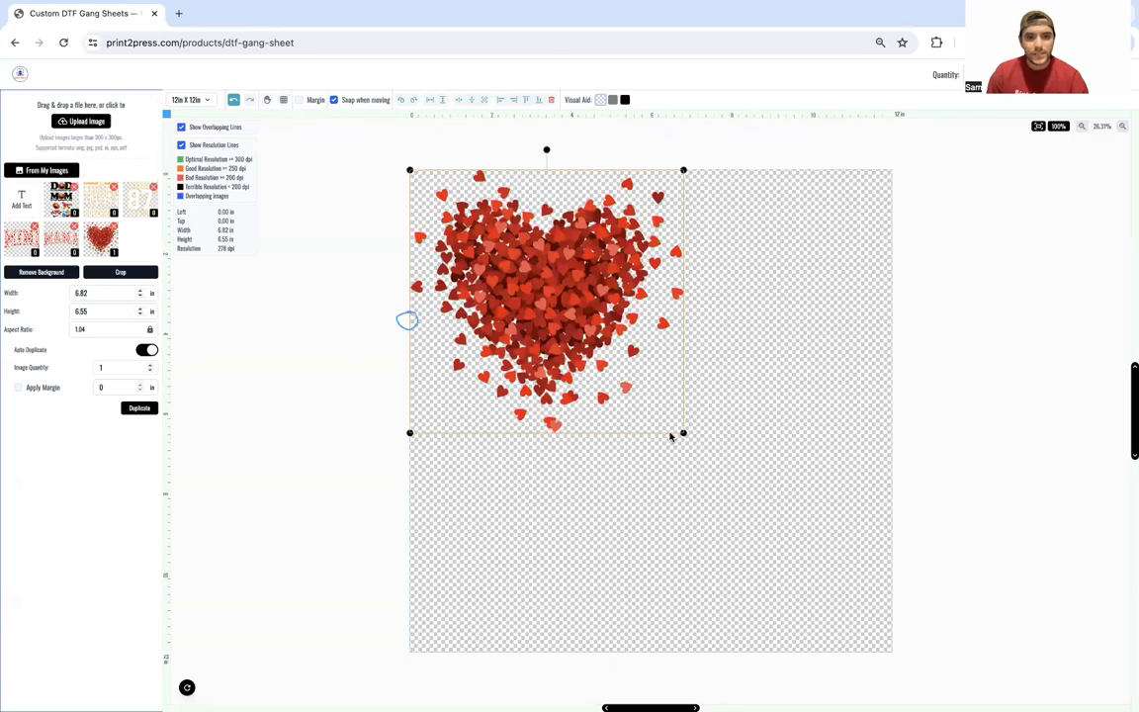
drag(684, 433, 813, 554)
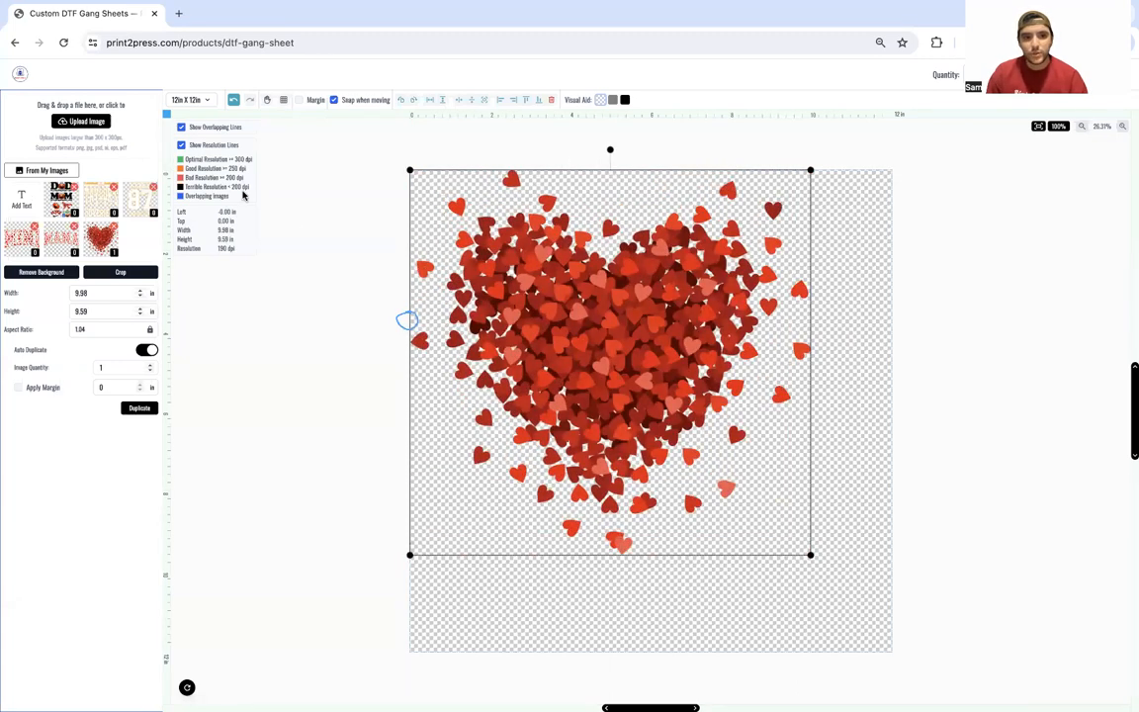
drag(256, 185, 321, 165)
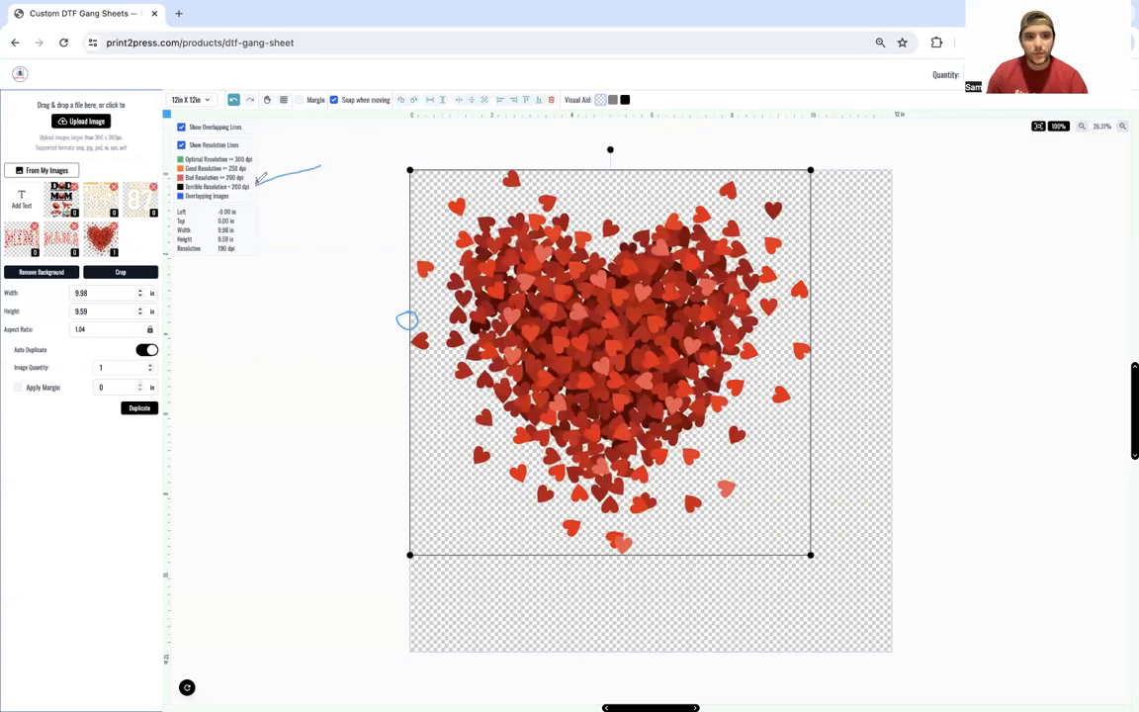
mouse_move(255, 186)
mouse_down()
mouse_move(266, 193)
mouse_move(254, 186)
mouse_up()
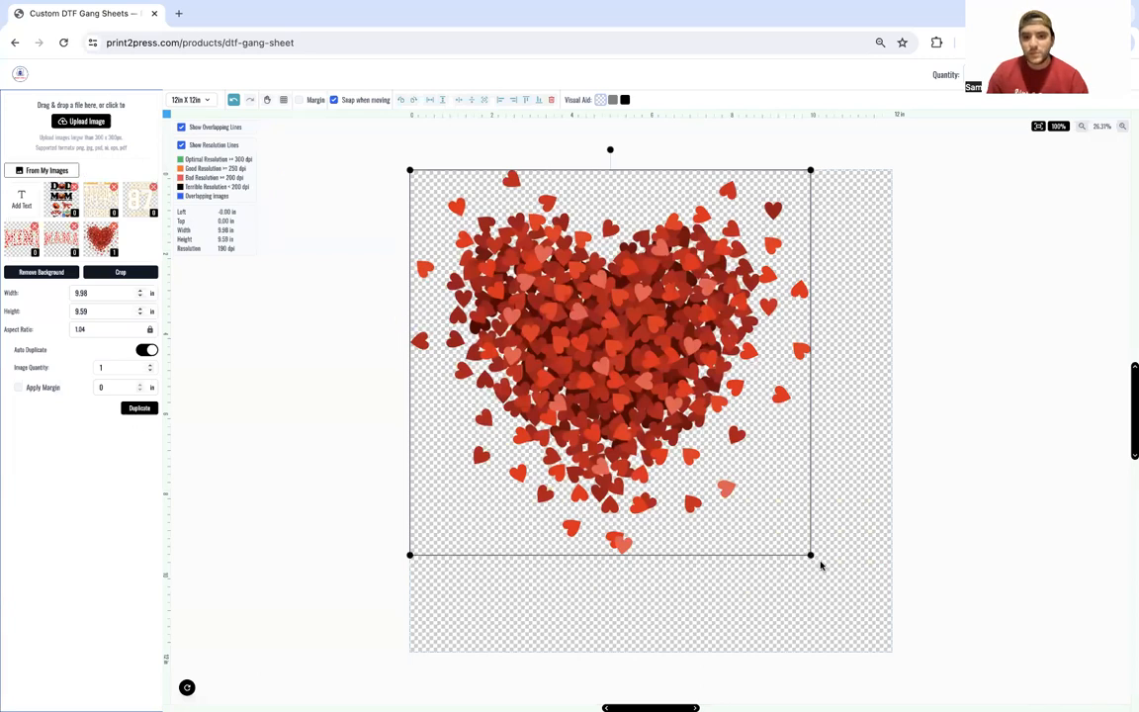
drag(811, 556, 855, 601)
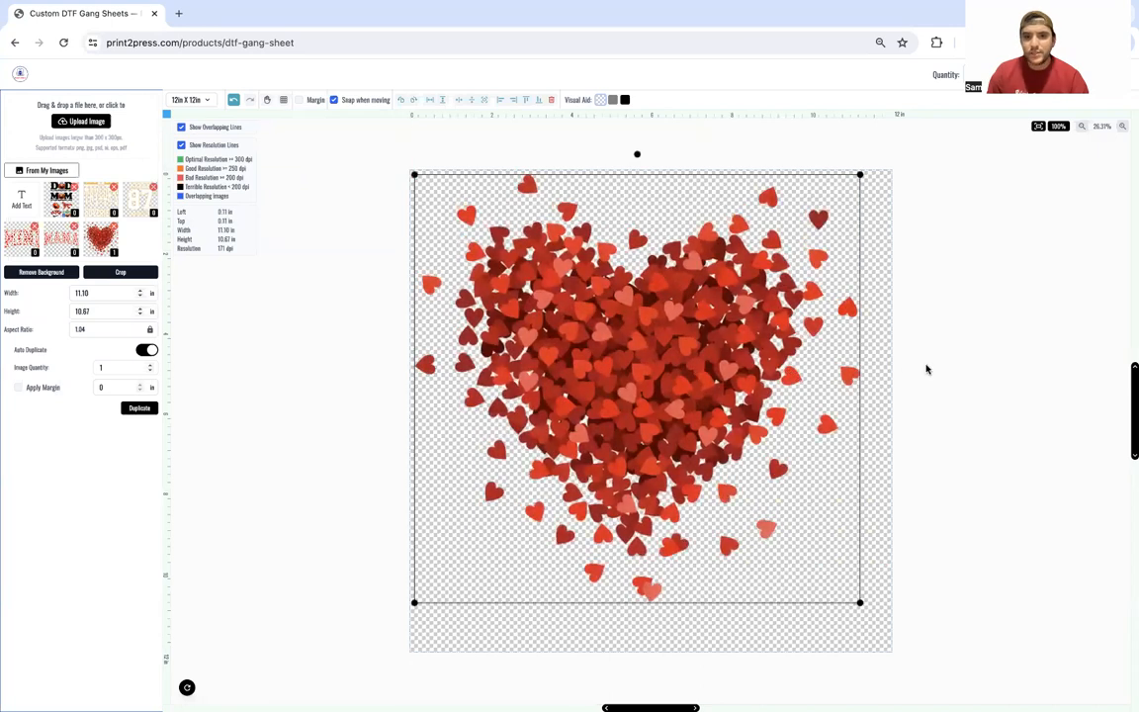
click(927, 369)
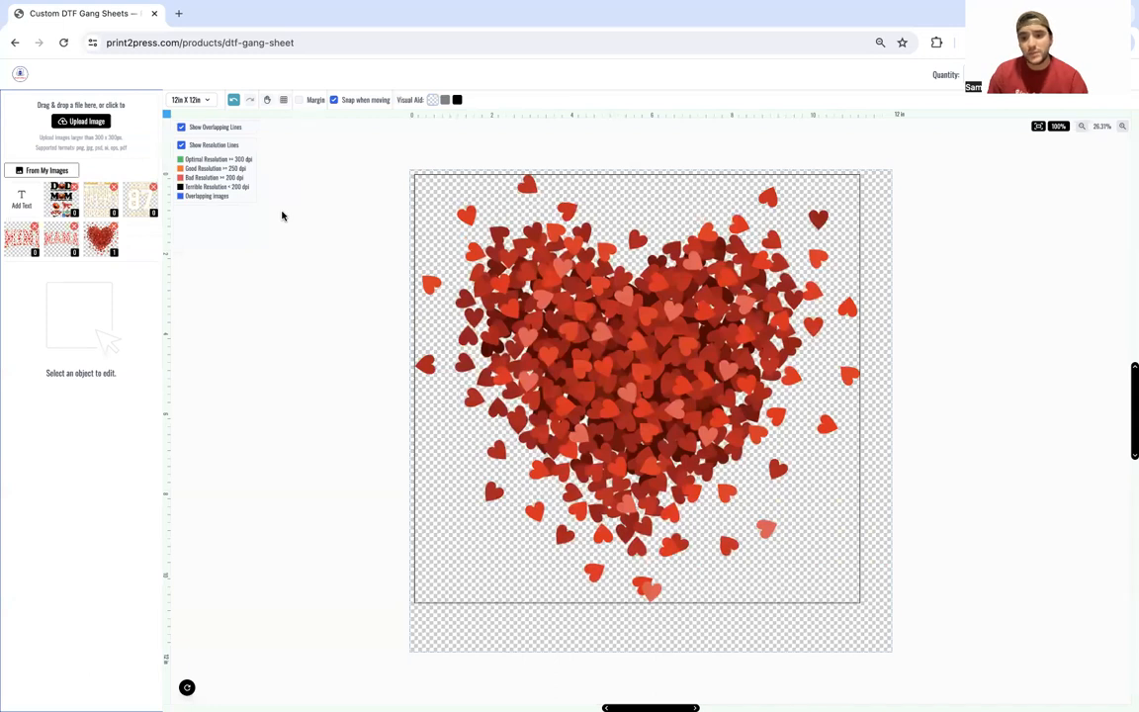
click(498, 302)
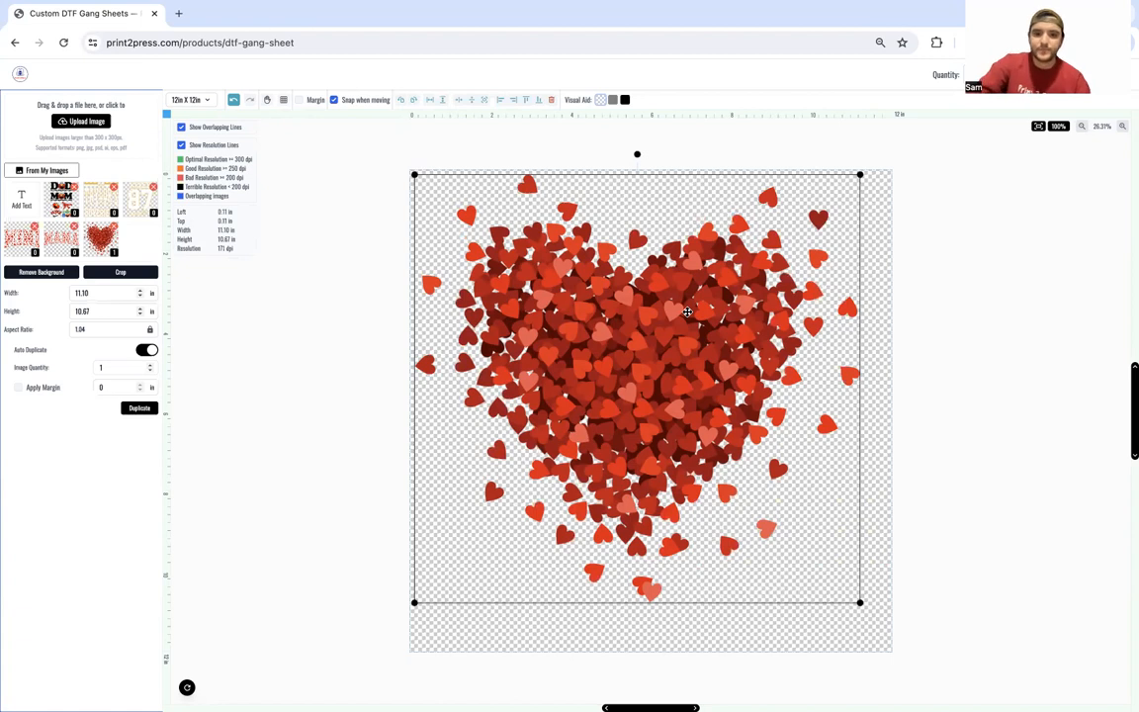
key(Delete)
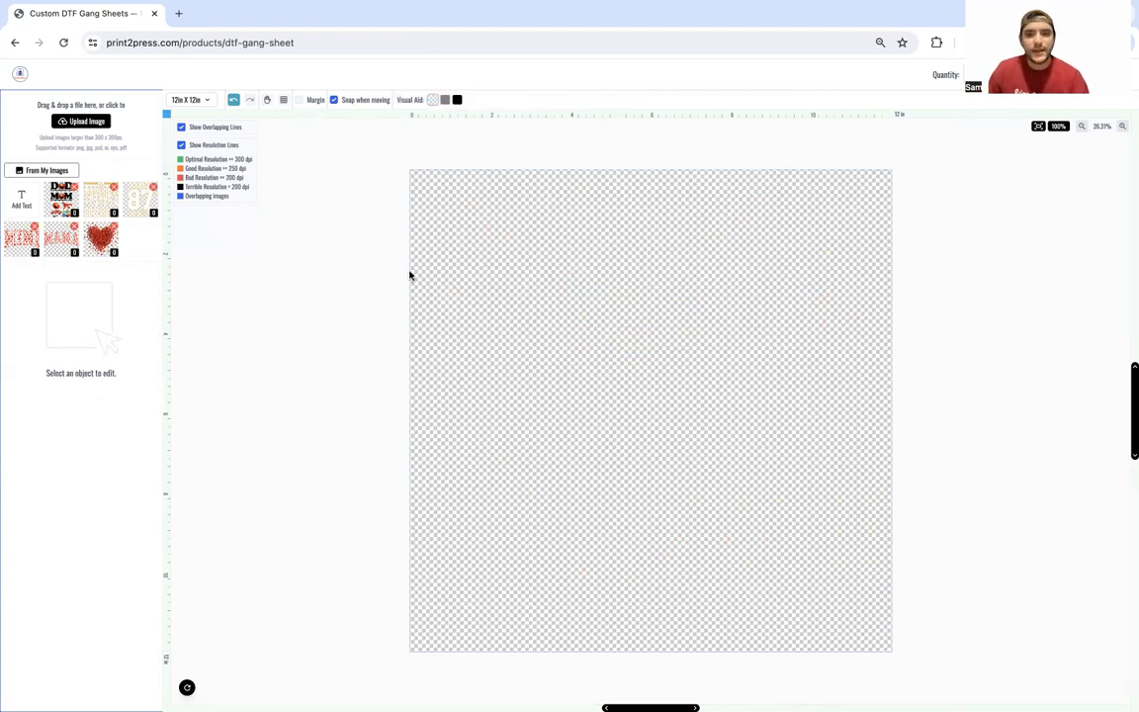
Step: Place the Dad/Mom birthday design, switch to a 12in X 36in sheet, and stretch it to full width
click(63, 203)
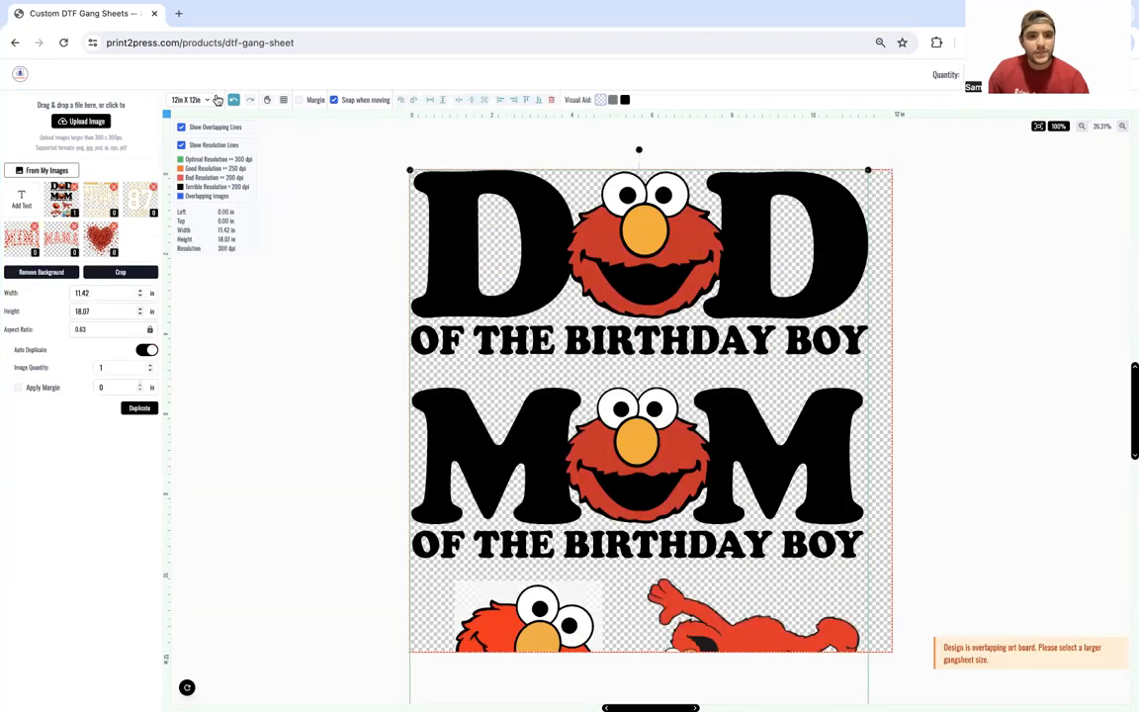
click(216, 100)
click(198, 155)
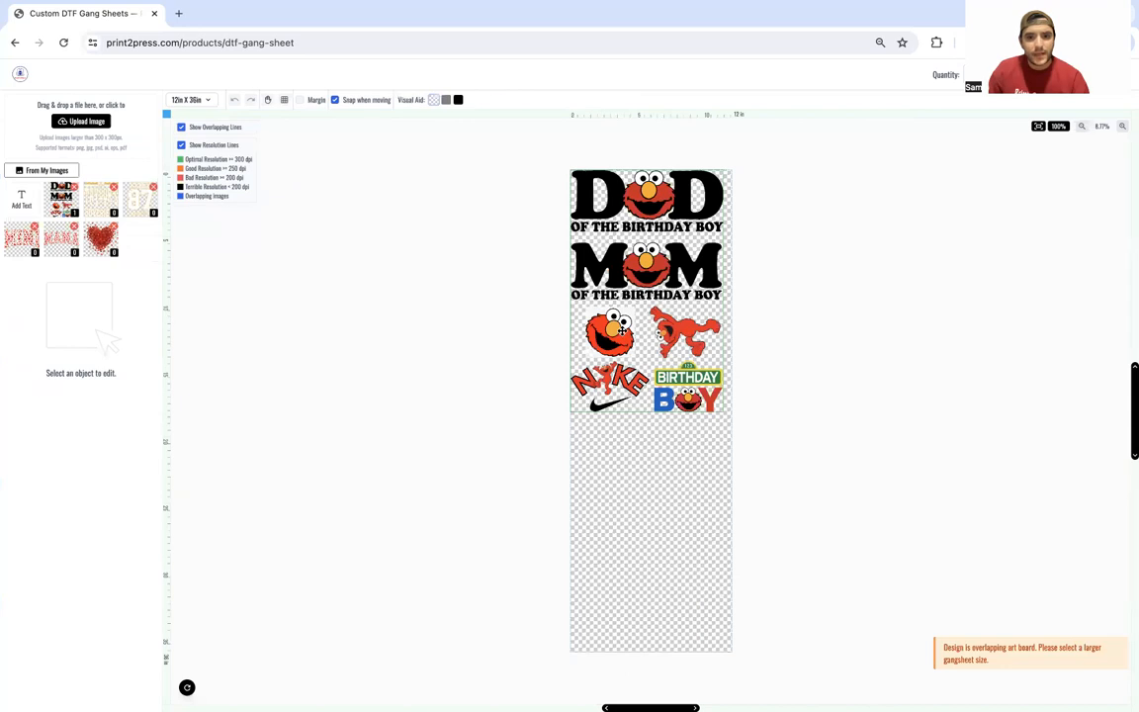
click(622, 330)
drag(729, 412, 730, 423)
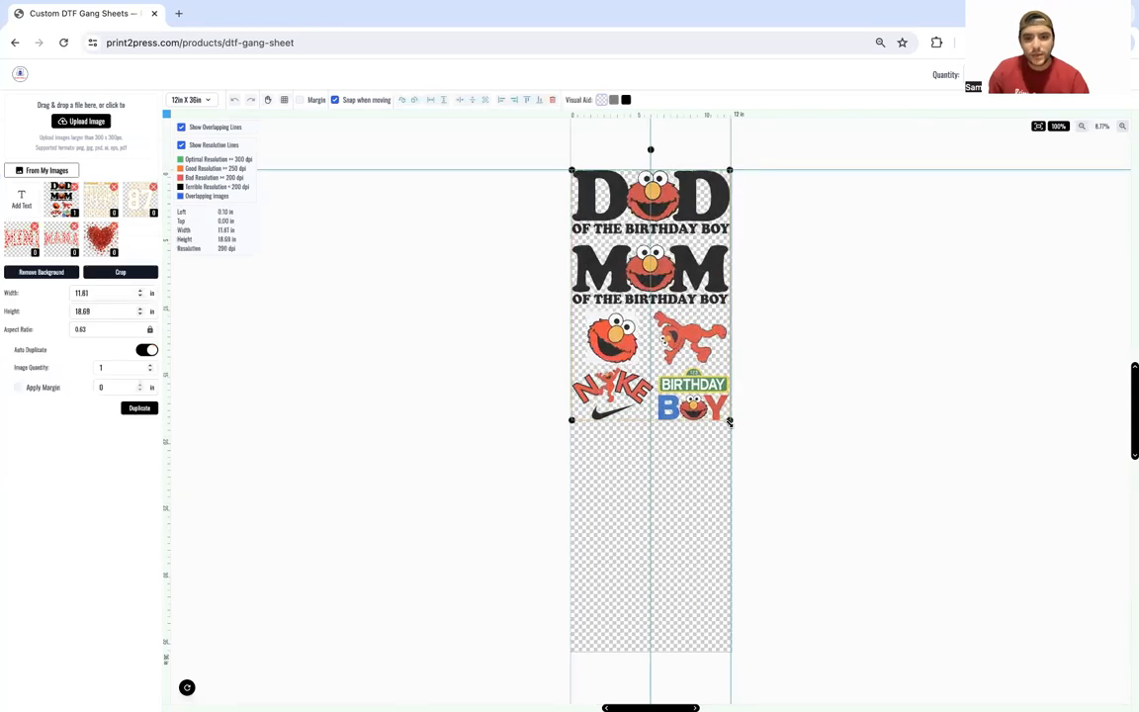
click(760, 423)
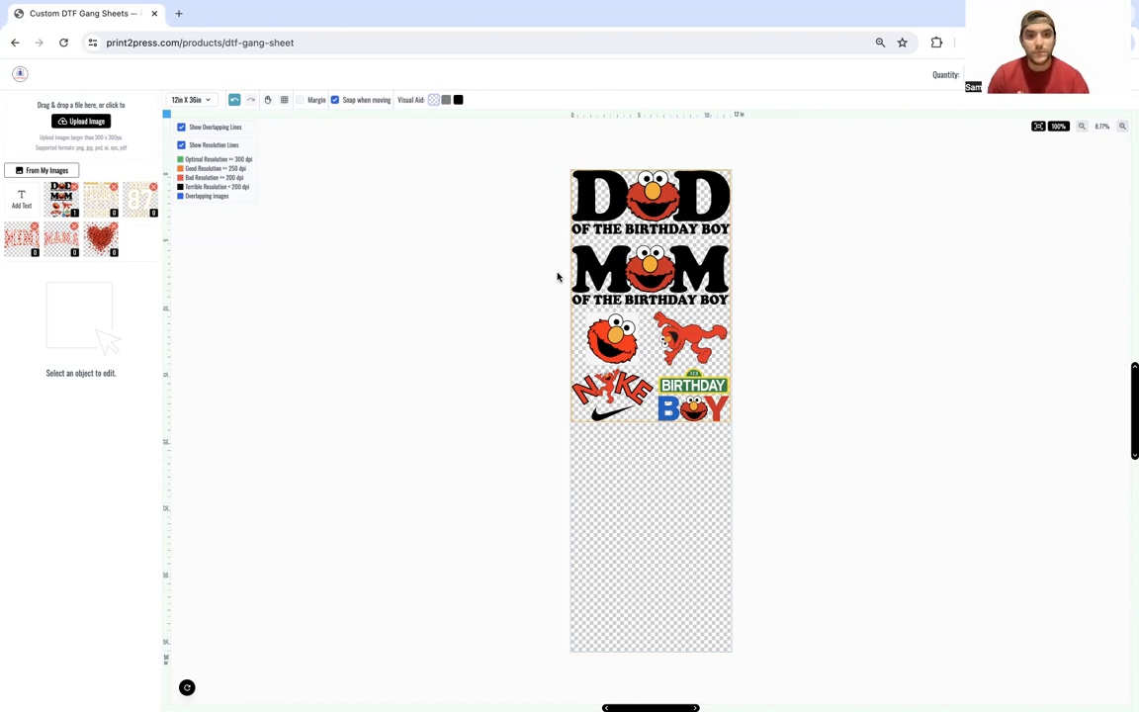
Step: Replace the Elmo design with the heart on a 12in X 12in sheet, 6 in wide
click(664, 265)
key(Delete)
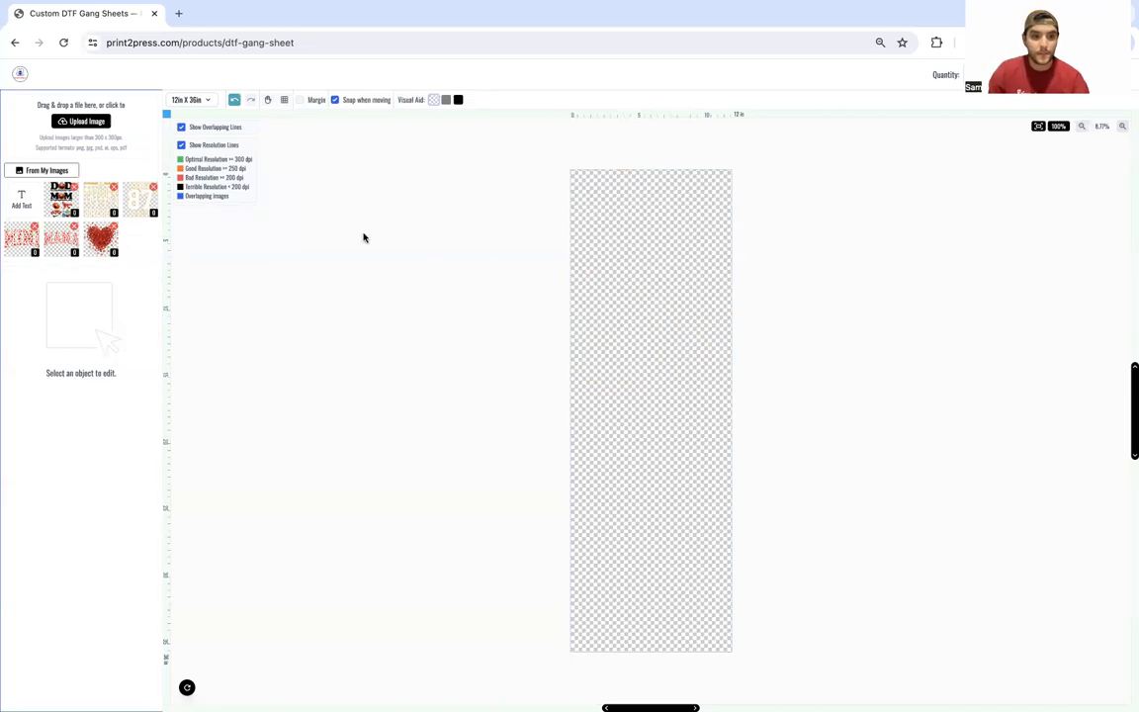
click(94, 230)
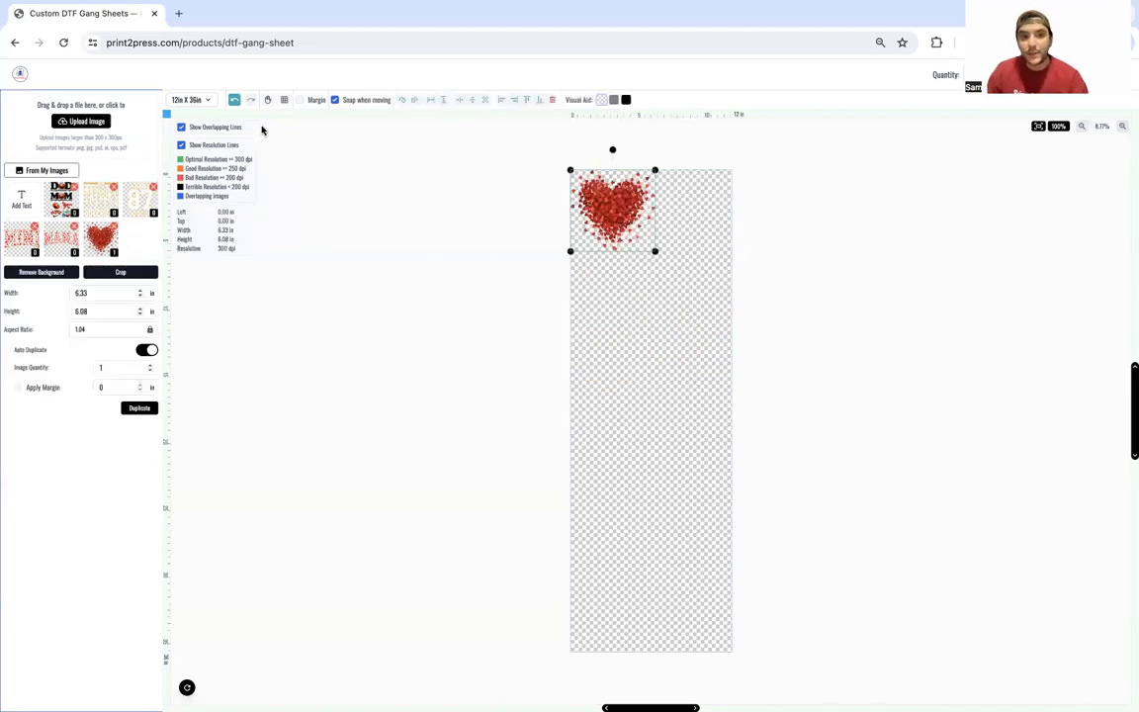
click(181, 100)
click(193, 121)
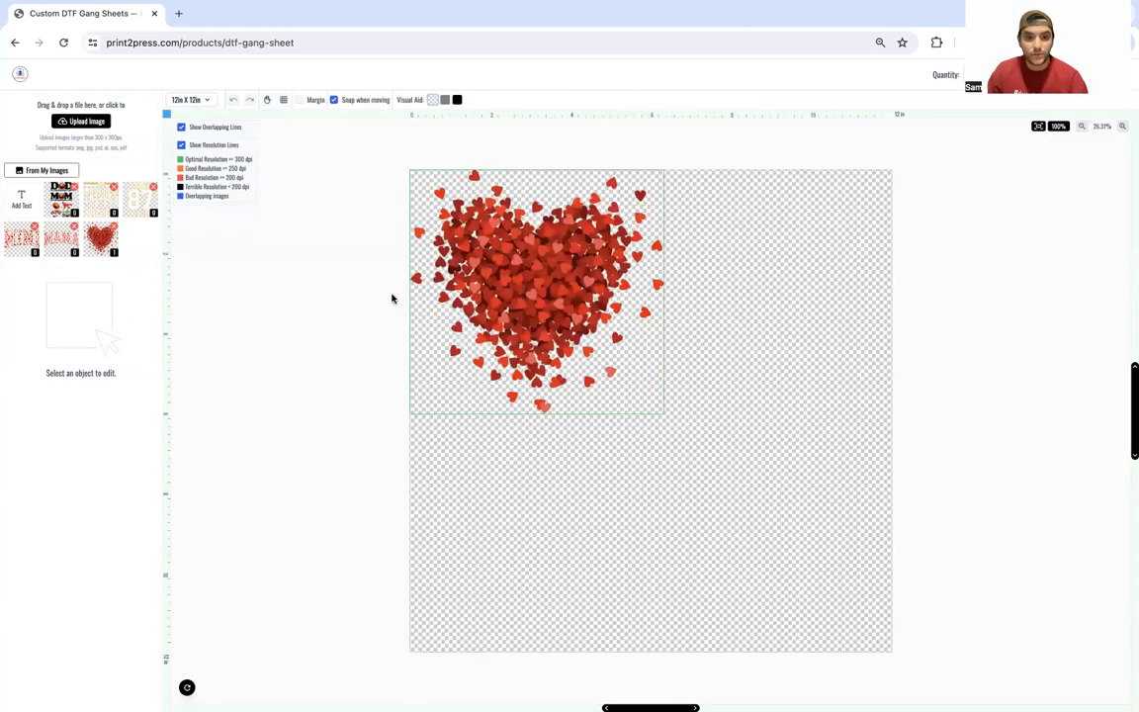
click(140, 296)
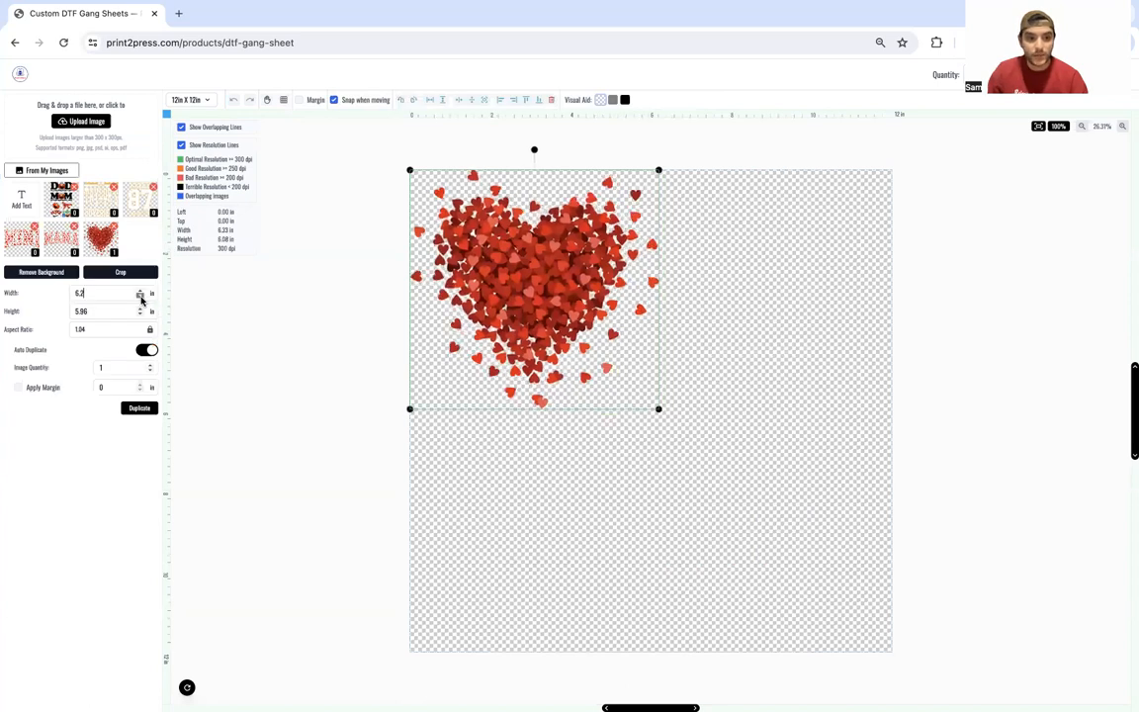
Step: Raise Image Quantity to 3, duplicate into a 2×2 grid, and select all four hearts
click(150, 365)
click(150, 364)
click(150, 365)
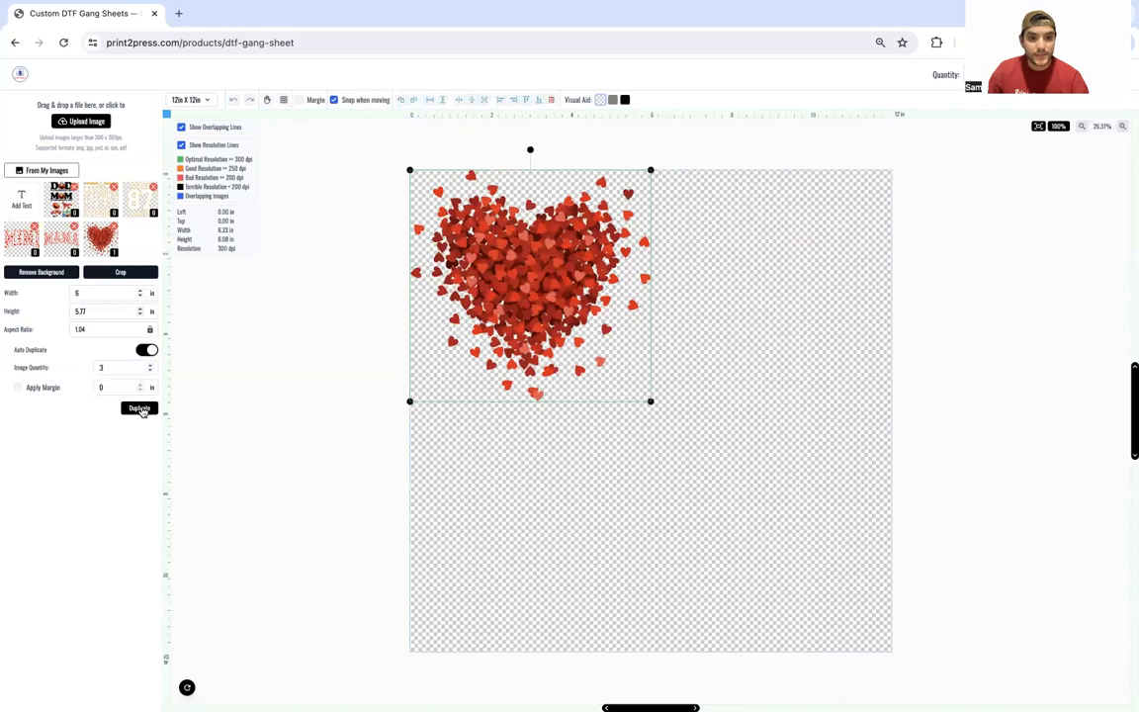
click(140, 408)
click(372, 325)
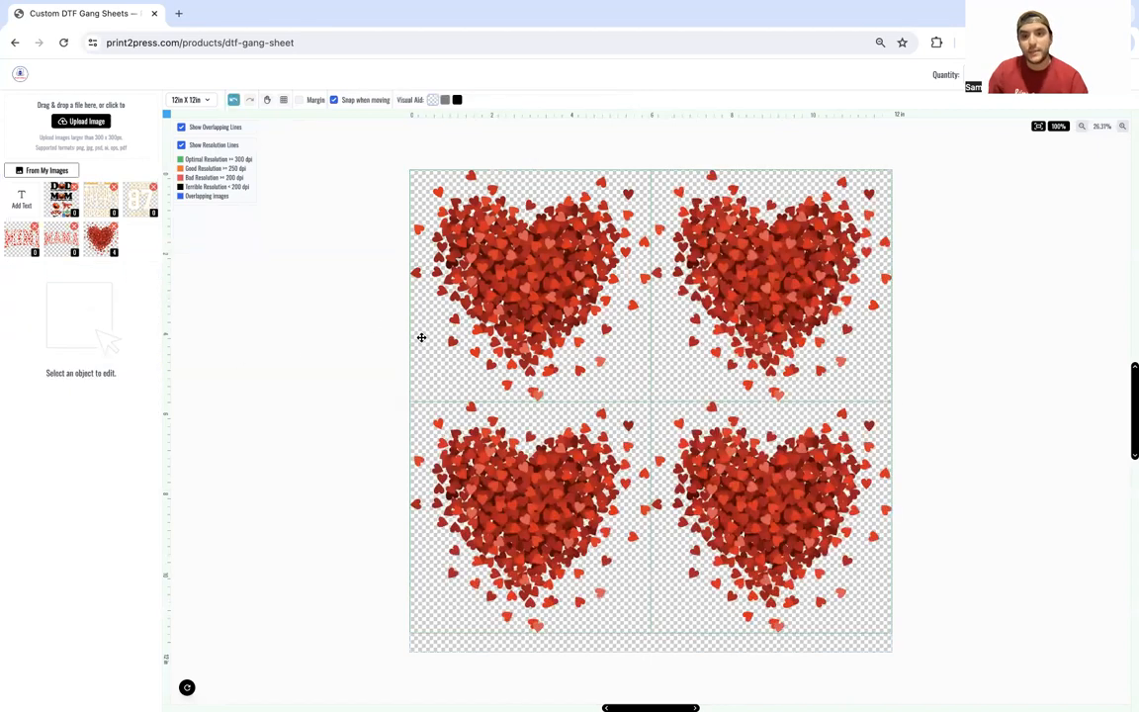
drag(369, 287, 788, 458)
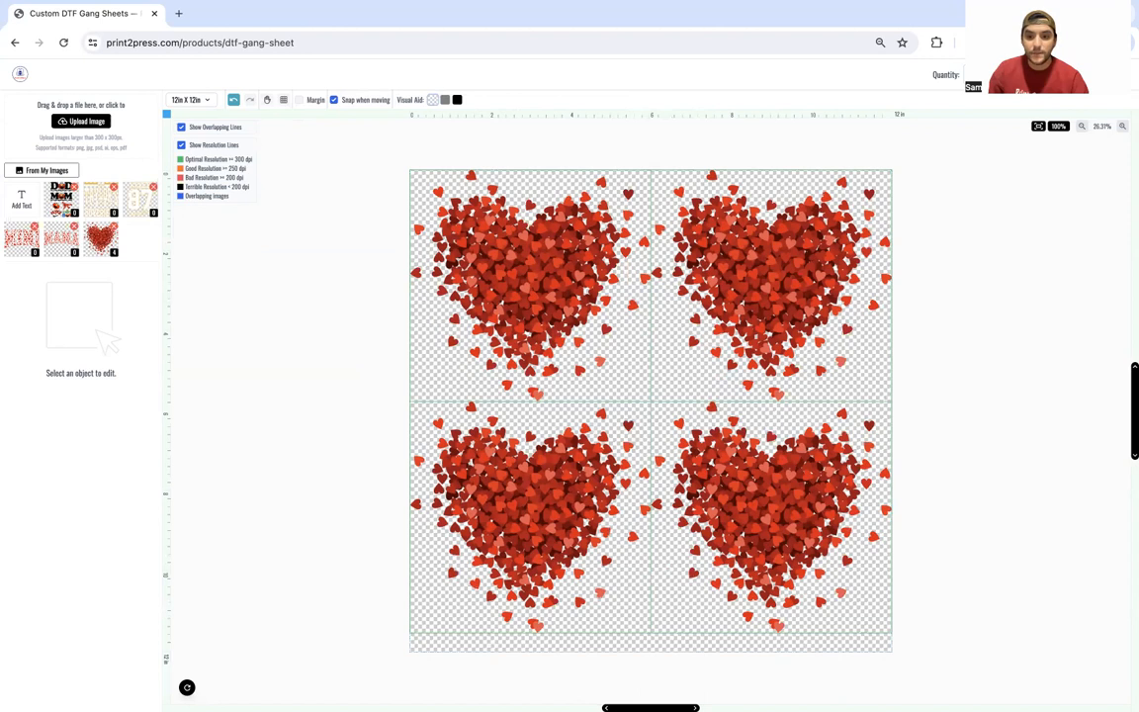
click(1096, 74)
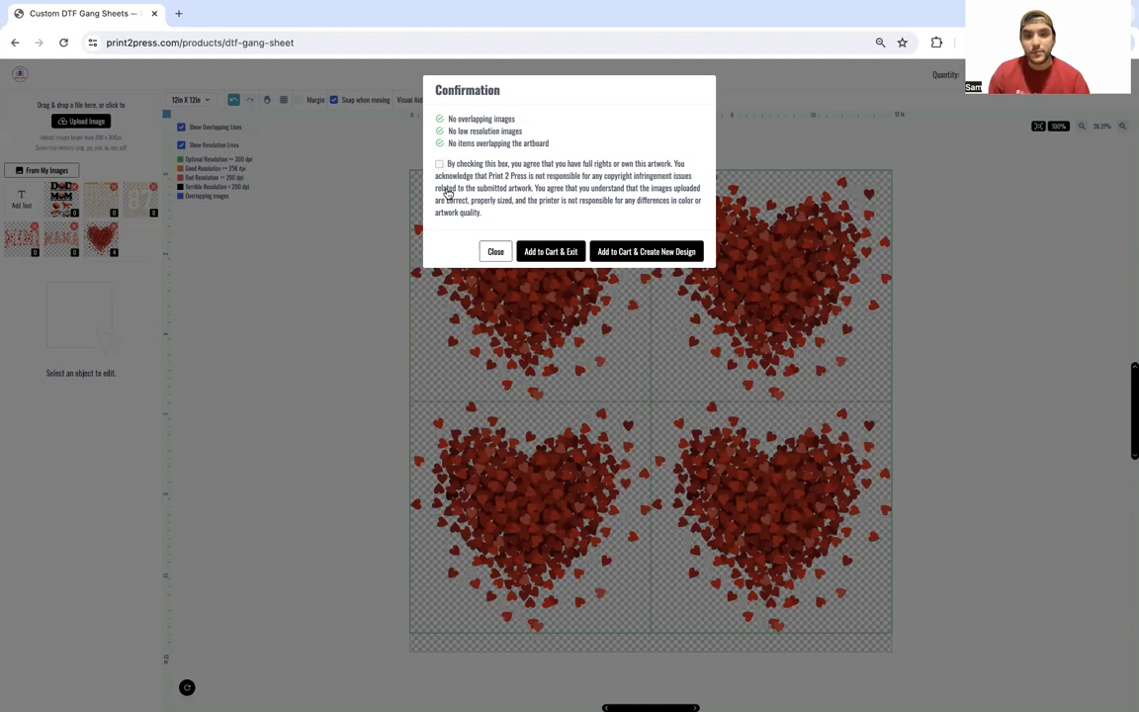
click(492, 254)
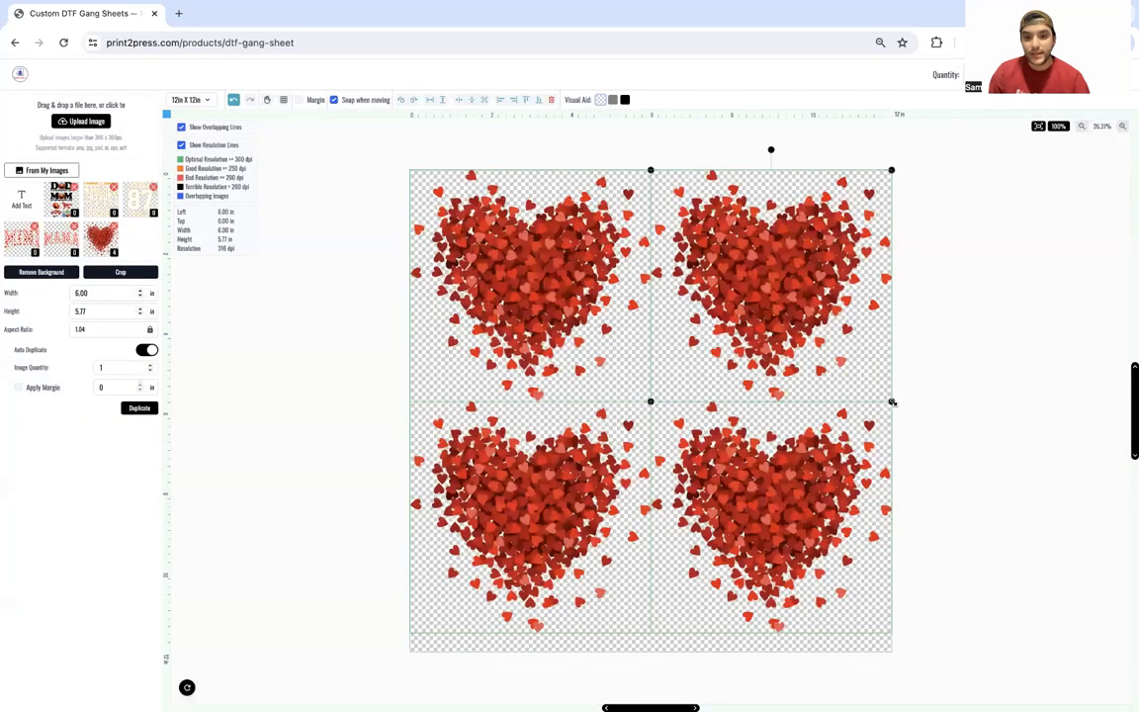
Step: Enlarge the top-right heart to overlap, then add to cart with Print Anyway and artwork rights accepted
drag(892, 402, 917, 423)
click(974, 317)
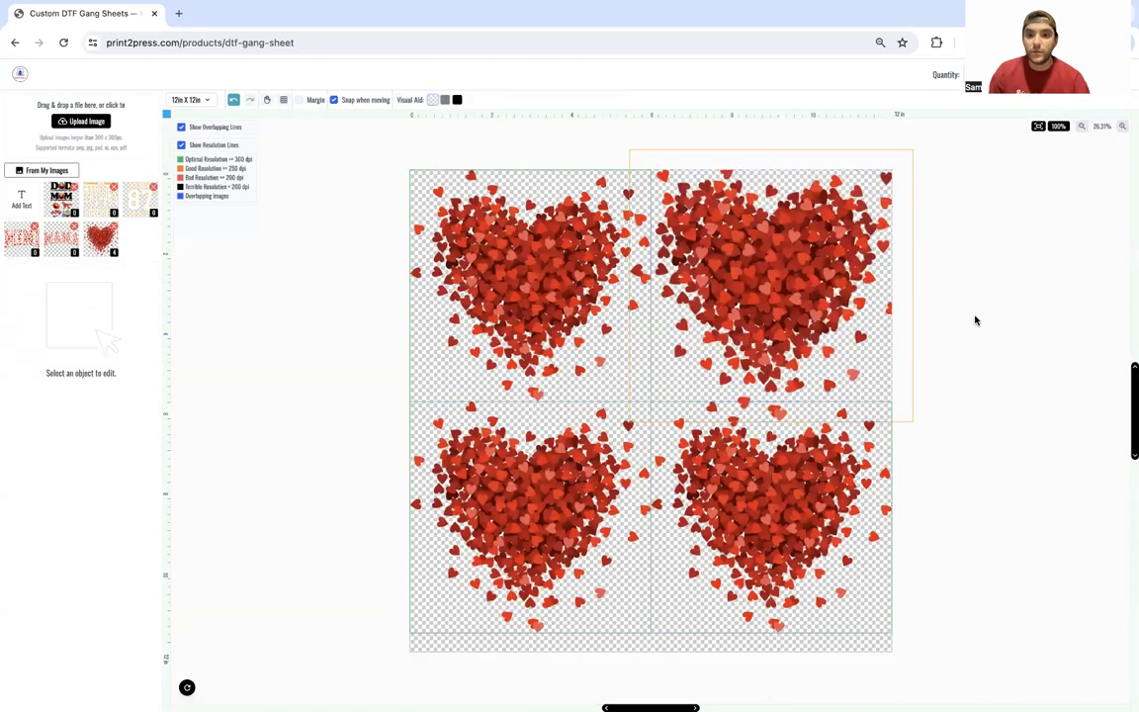
click(1097, 75)
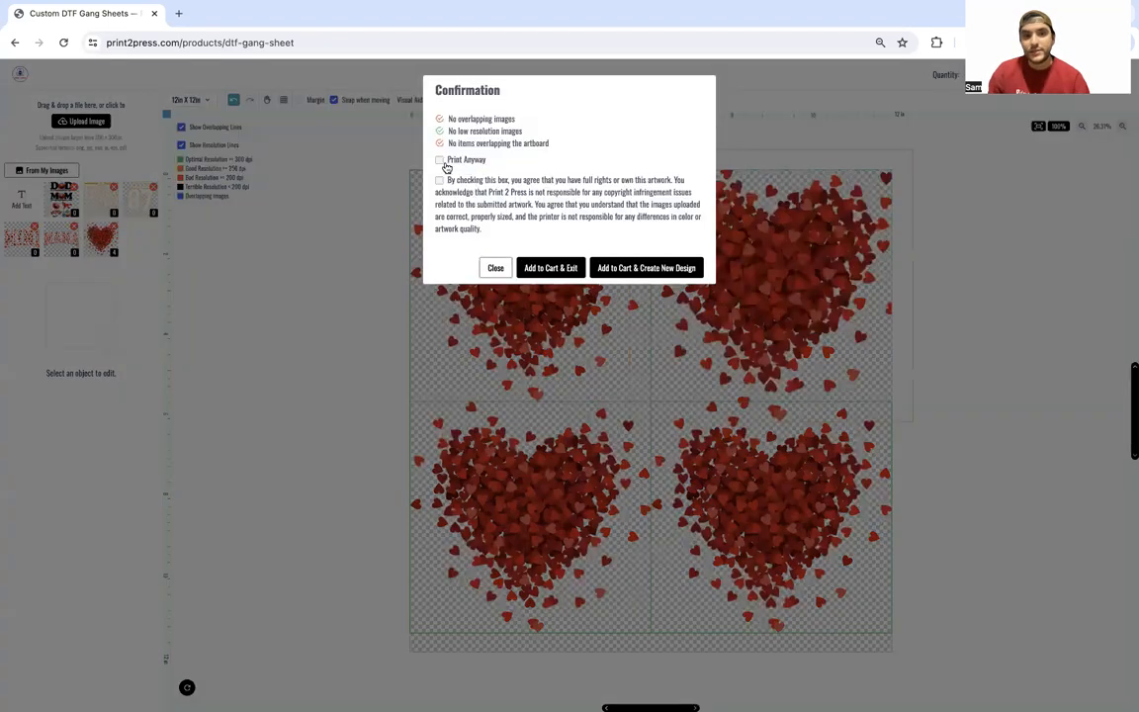
click(440, 160)
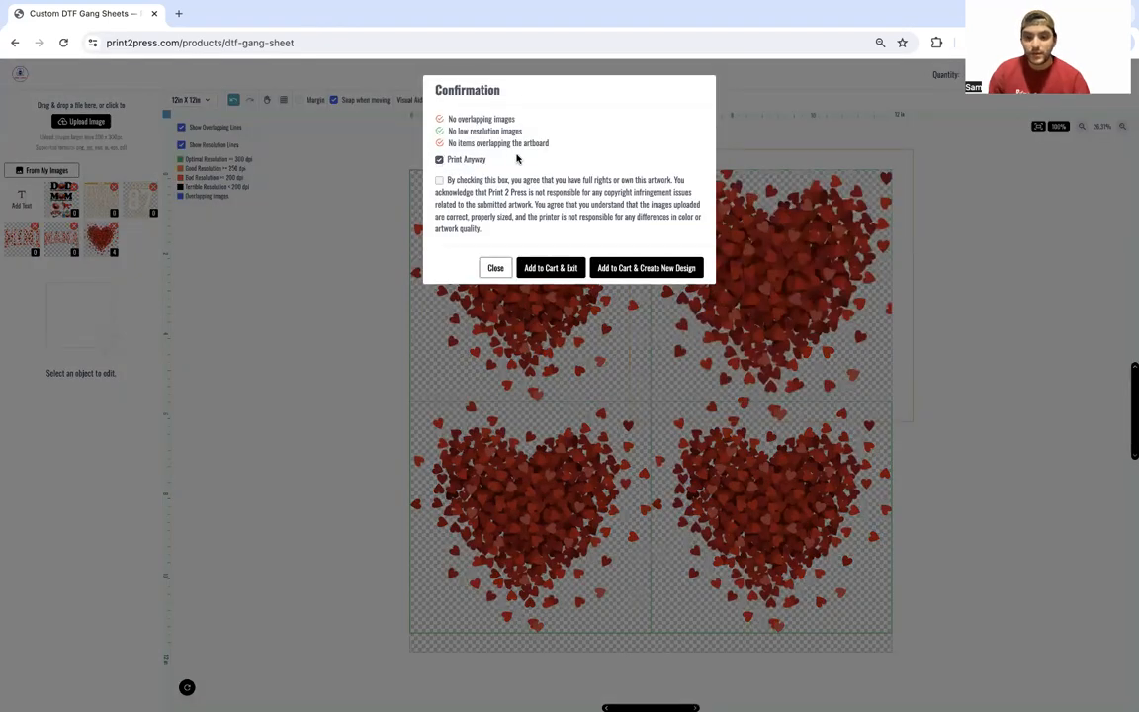
click(440, 159)
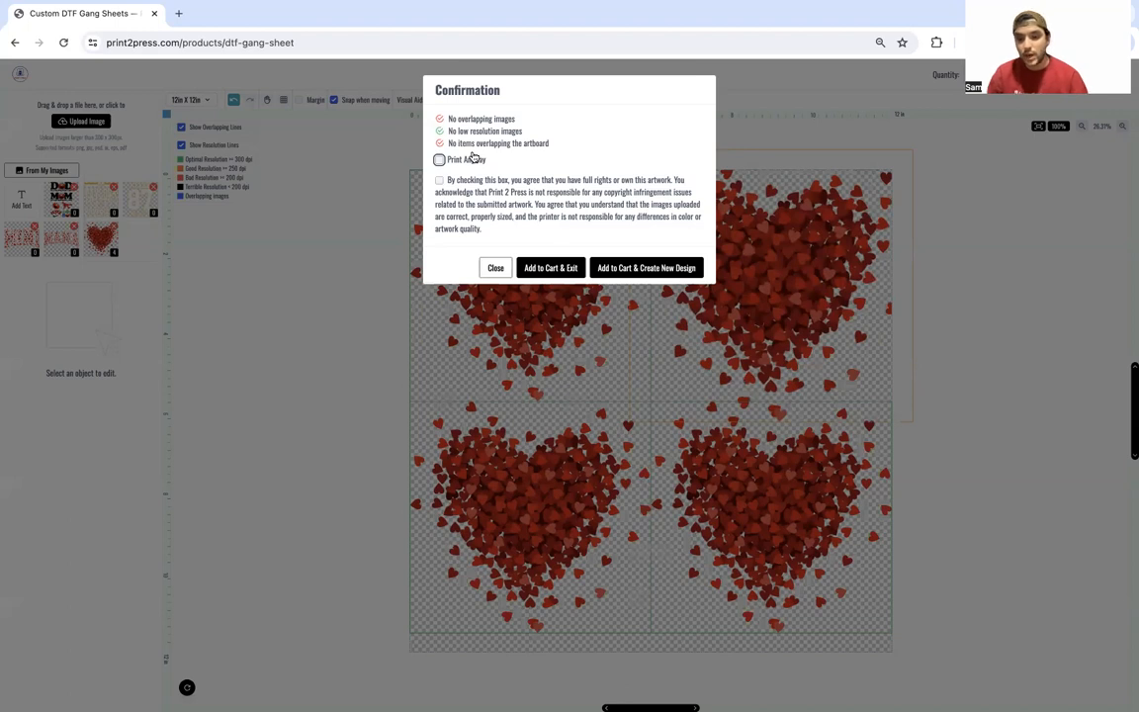
click(474, 159)
click(474, 182)
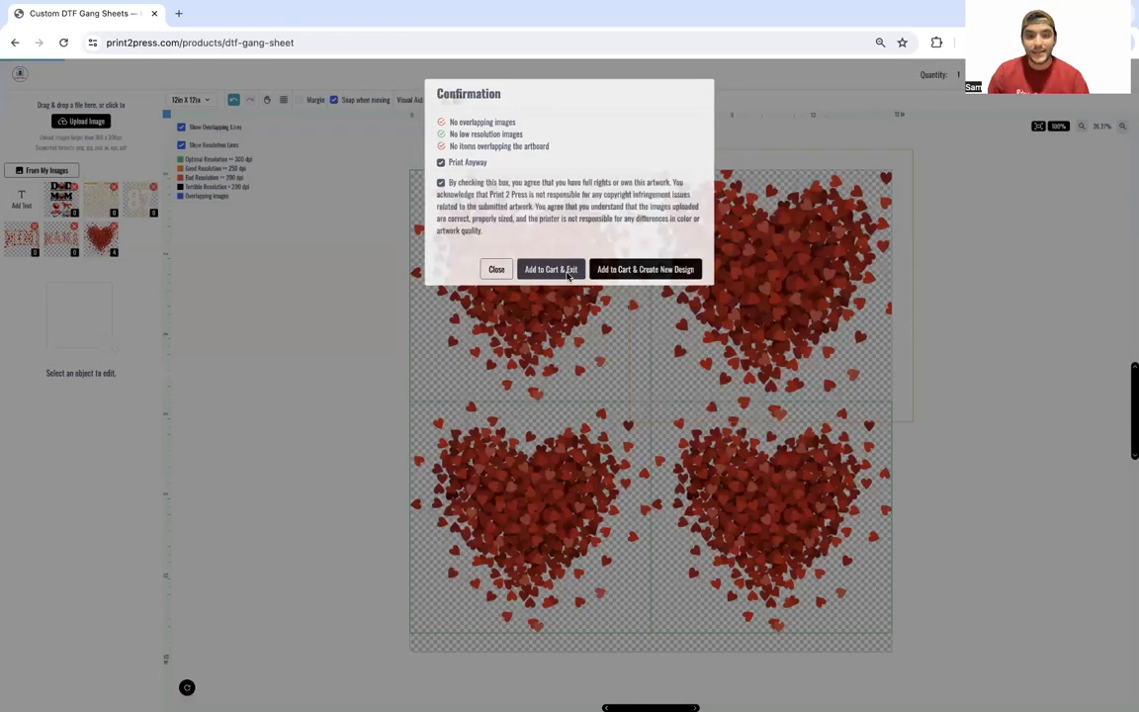
click(569, 269)
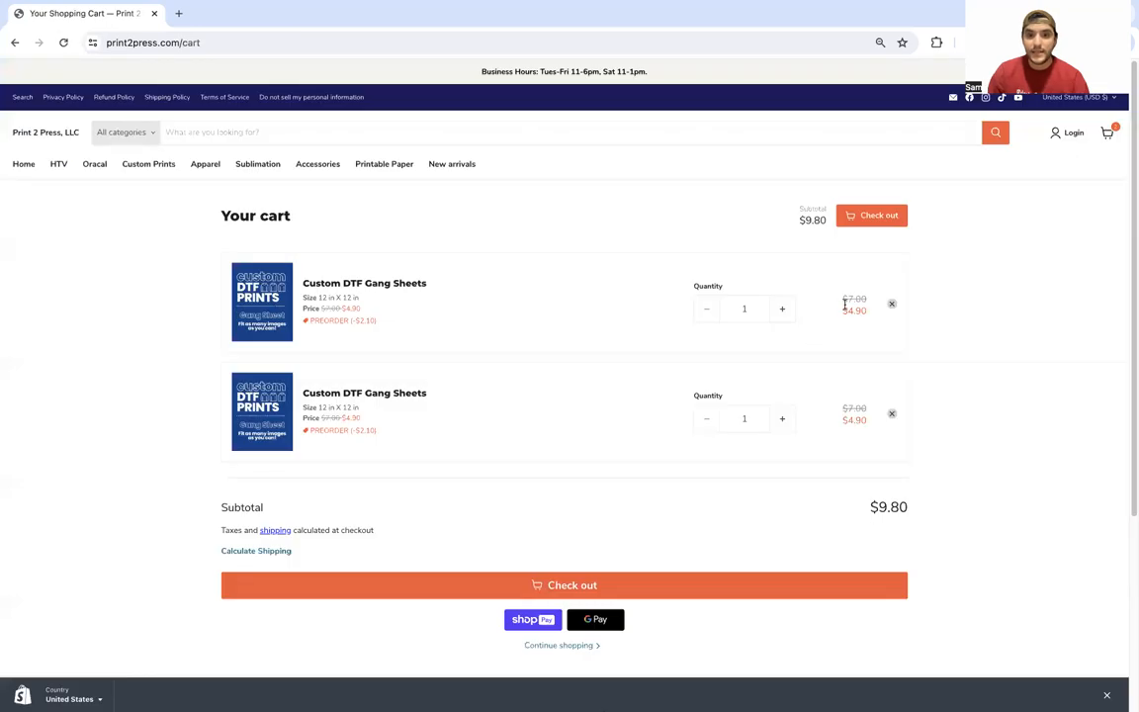
Step: Delete the first Custom DTF Gang Sheets item, leaving one 12 in × 12 in sheet at $4.90
drag(842, 313, 862, 311)
click(991, 356)
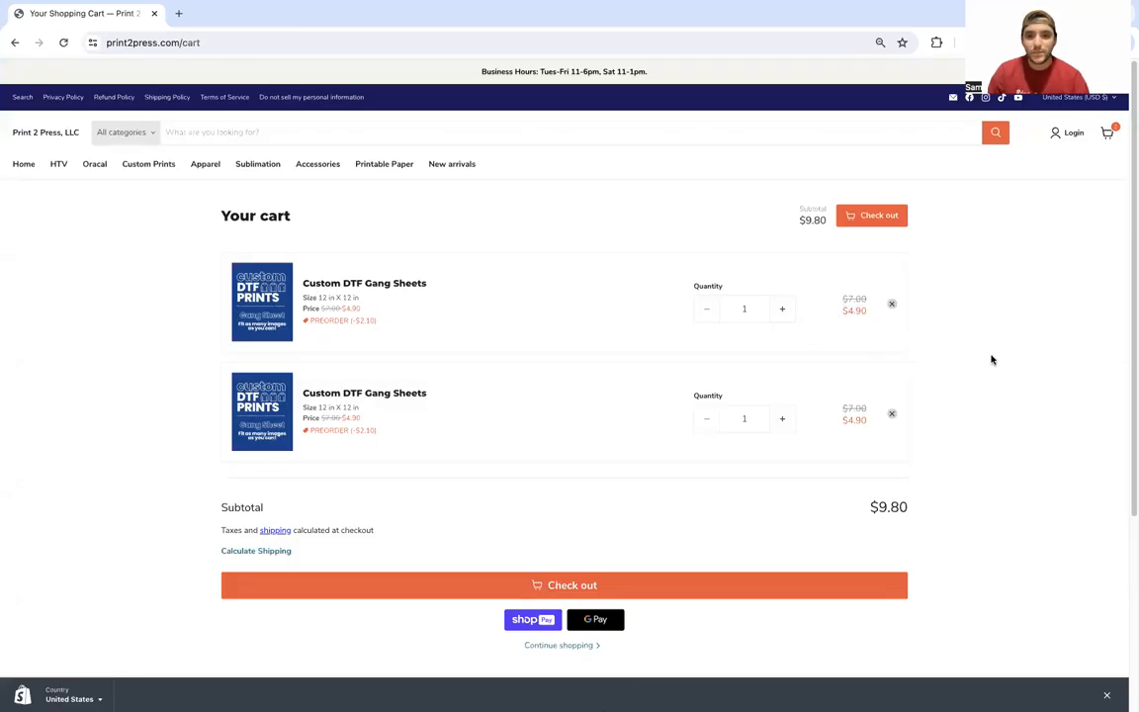
click(891, 304)
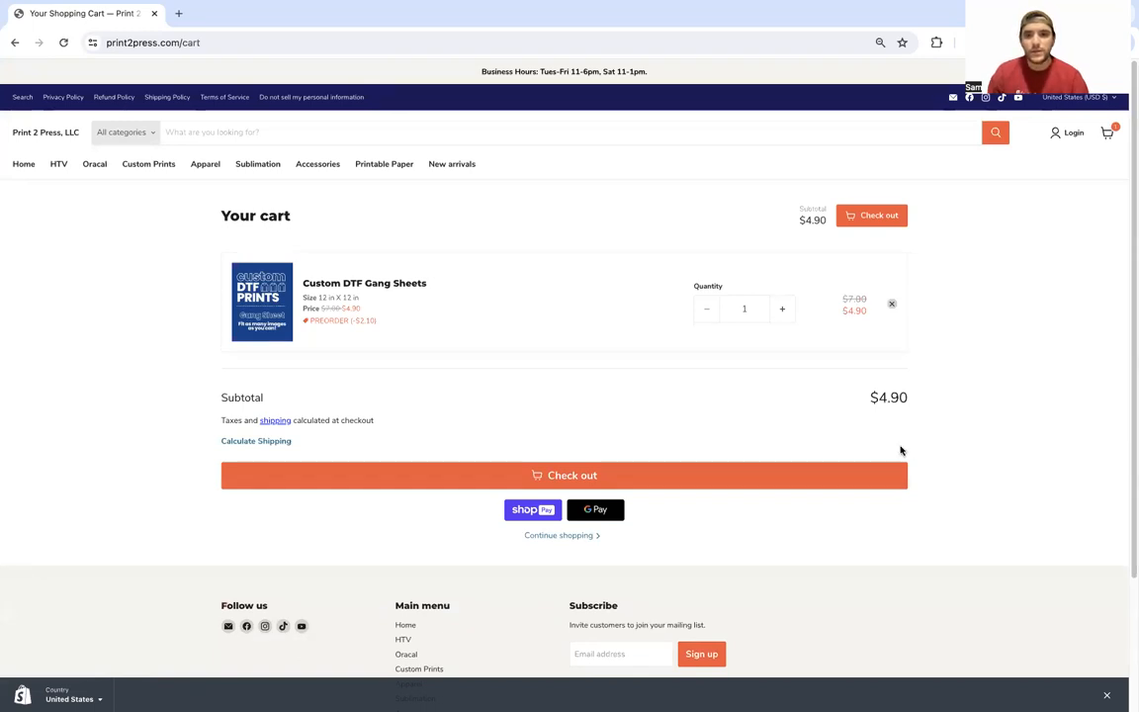
Step: At checkout, remove and re-apply the 'preorder' discount code
click(894, 478)
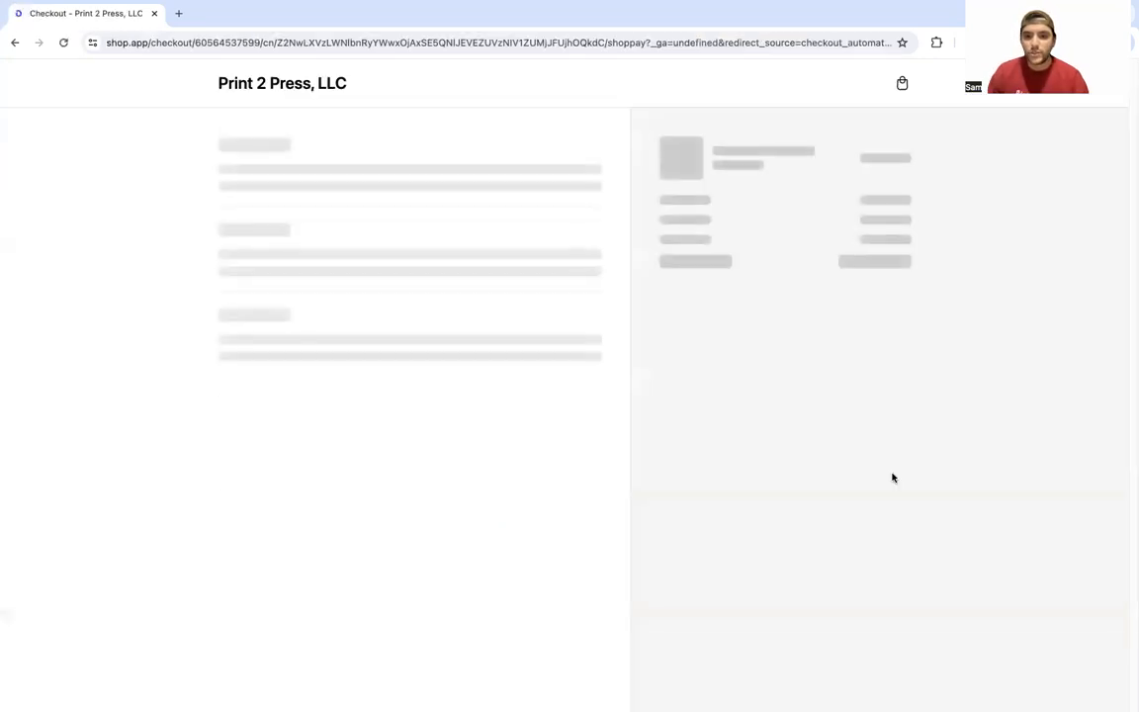
click(722, 307)
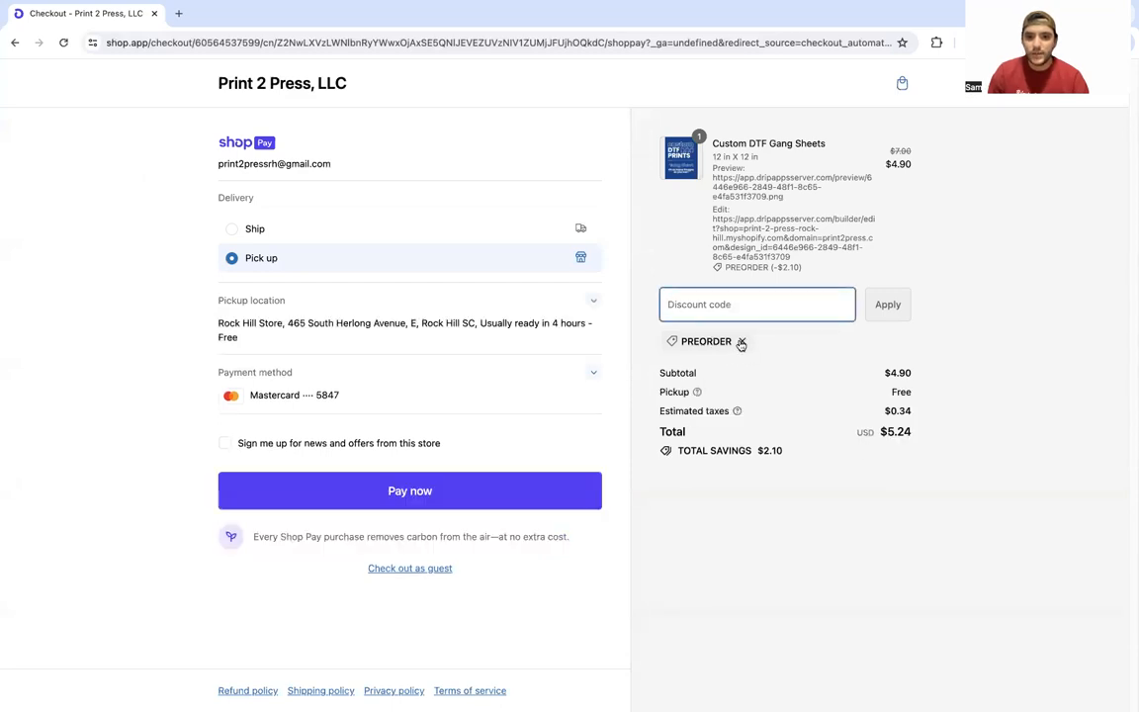
click(741, 342)
text(preorder)
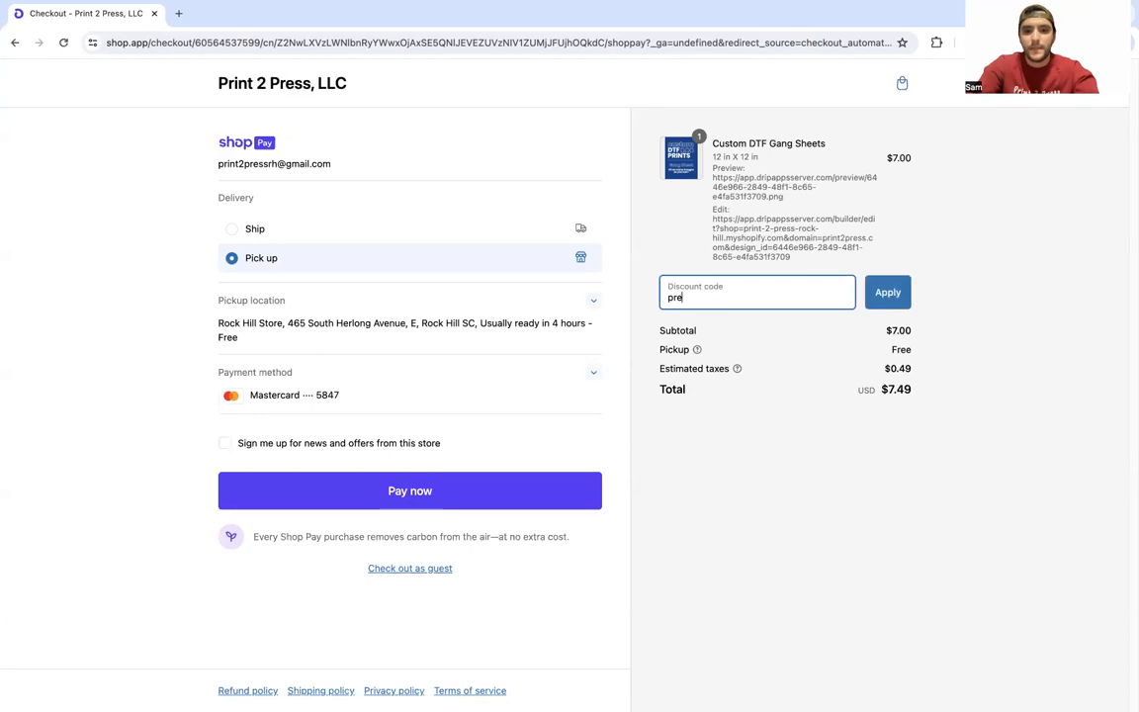
click(872, 305)
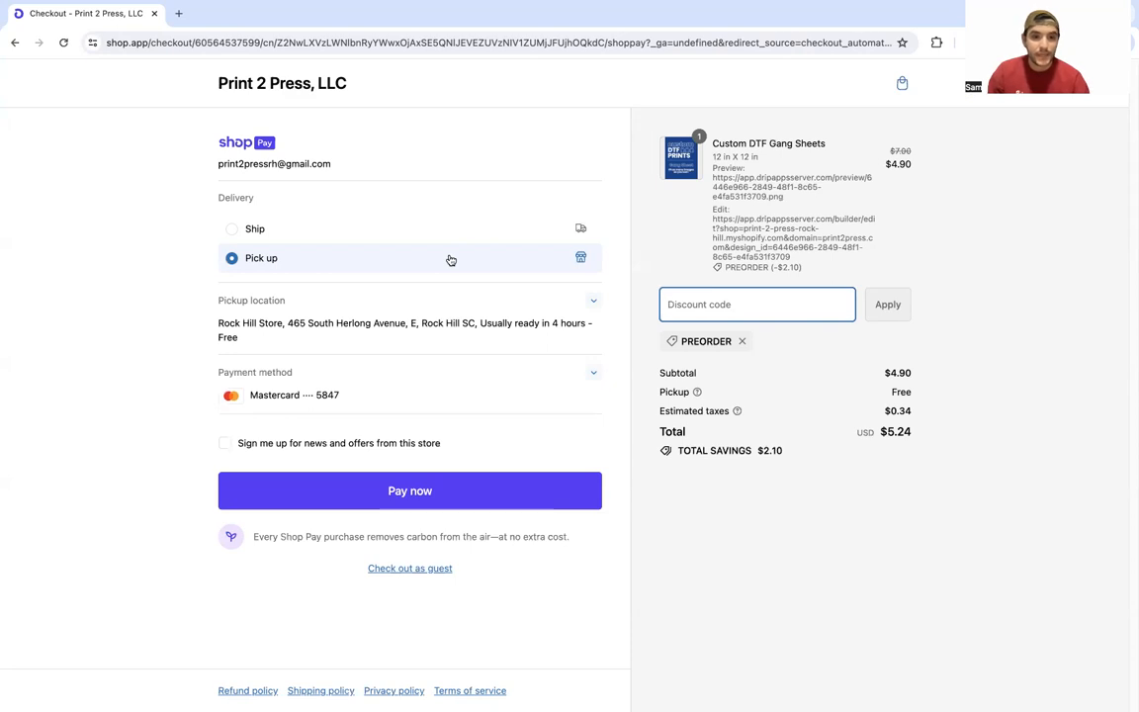
Step: Keep delivery on Pick up and leave Shop Pay for the store's alternative payment methods
click(353, 228)
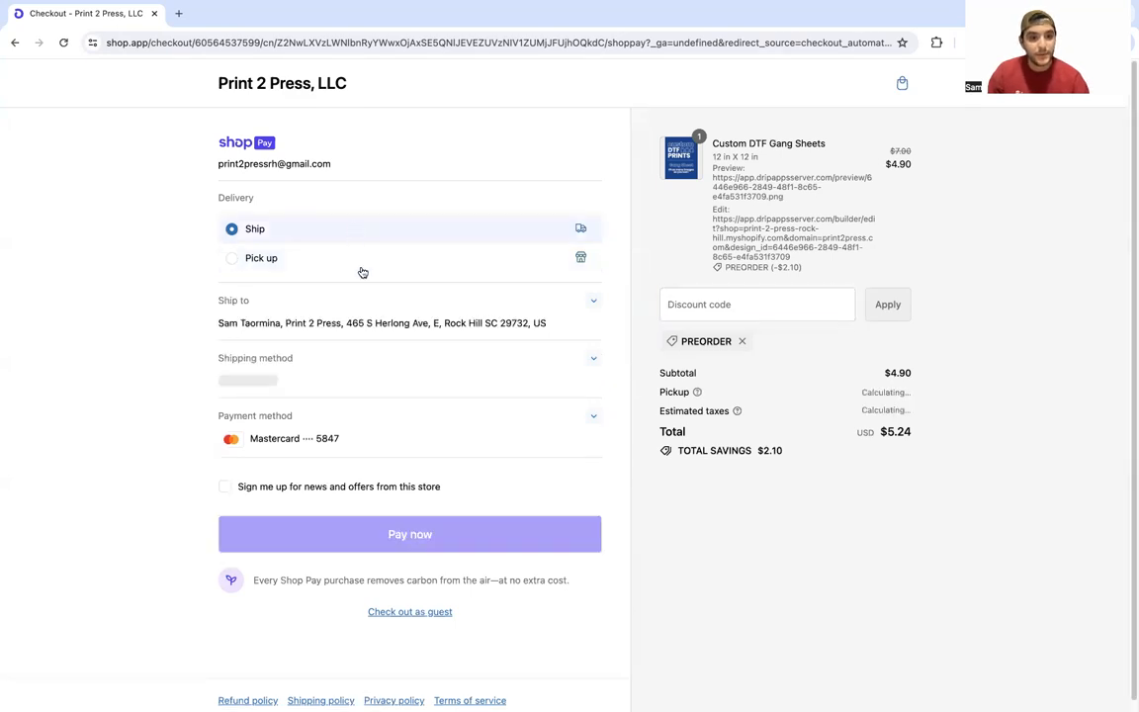
click(355, 260)
click(433, 376)
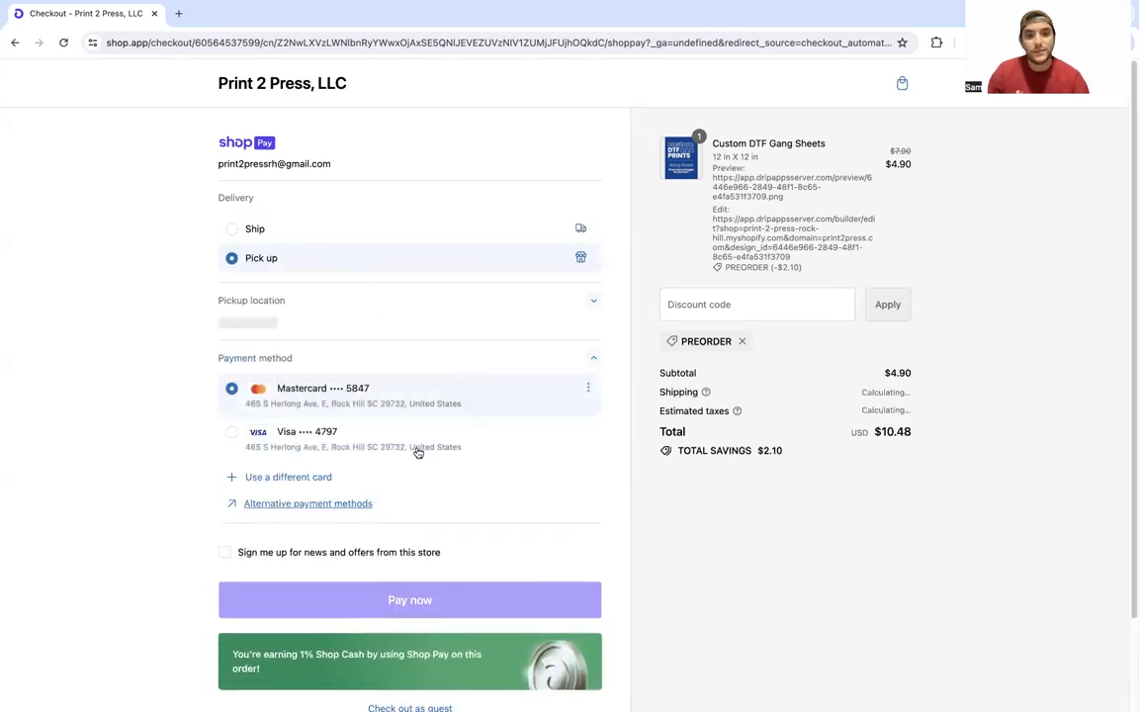
click(321, 521)
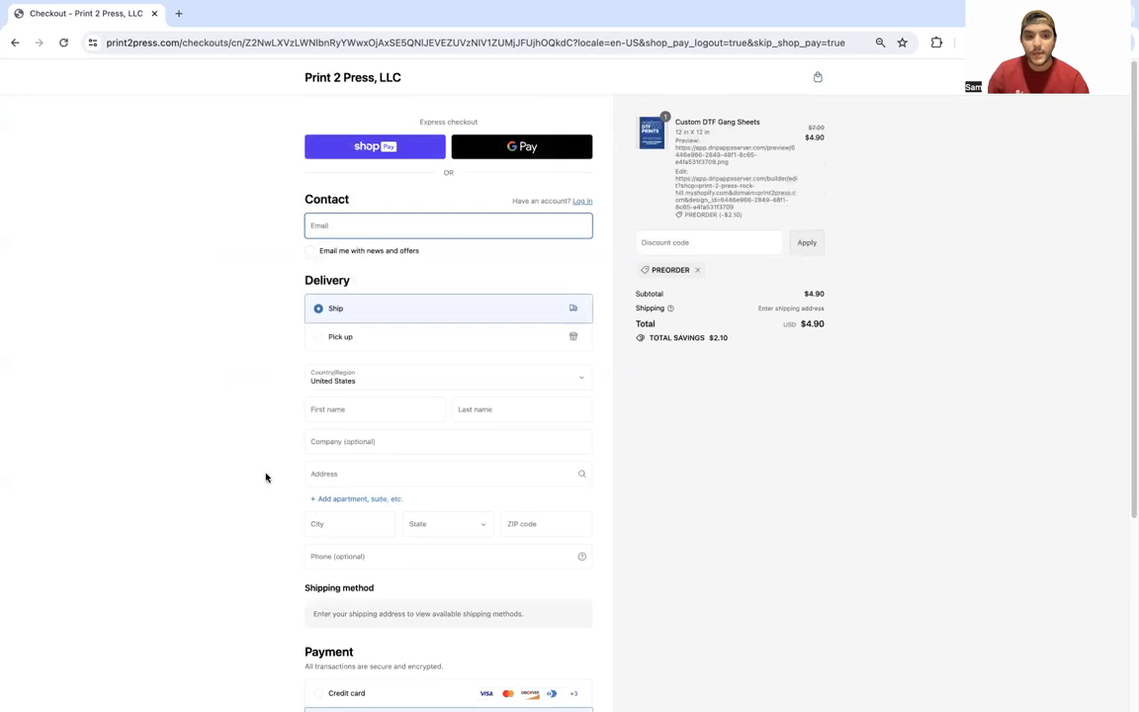
scroll(265, 477, down, 4)
scroll(265, 478, down, 1)
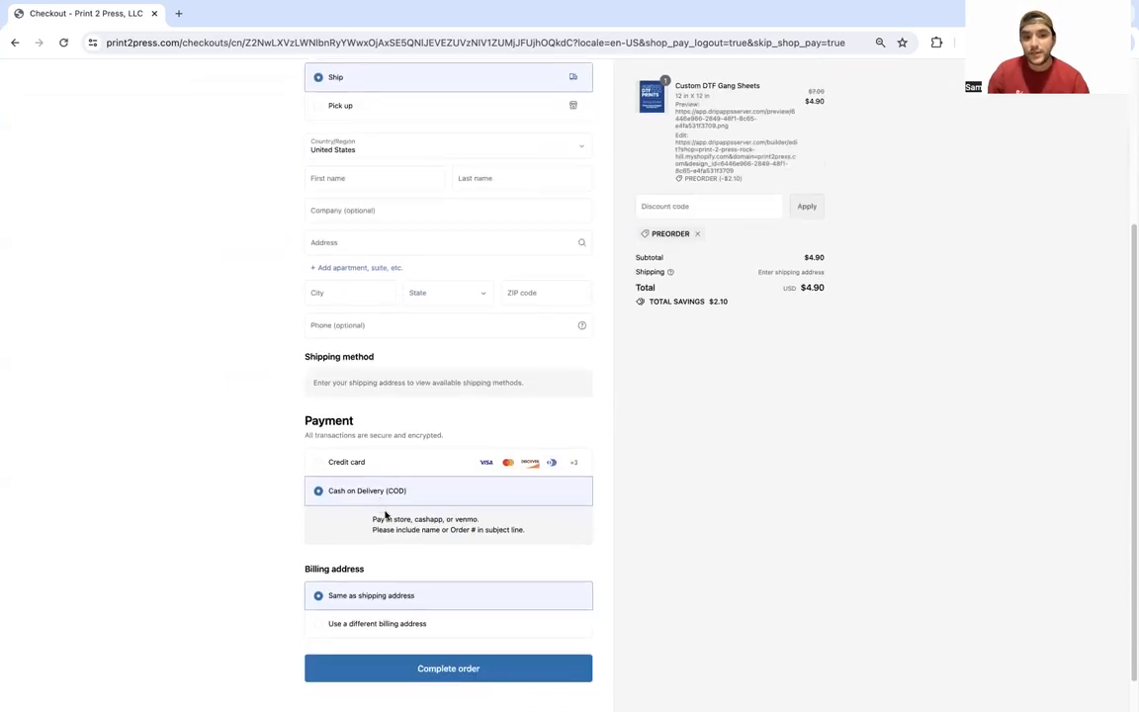
drag(411, 519, 373, 520)
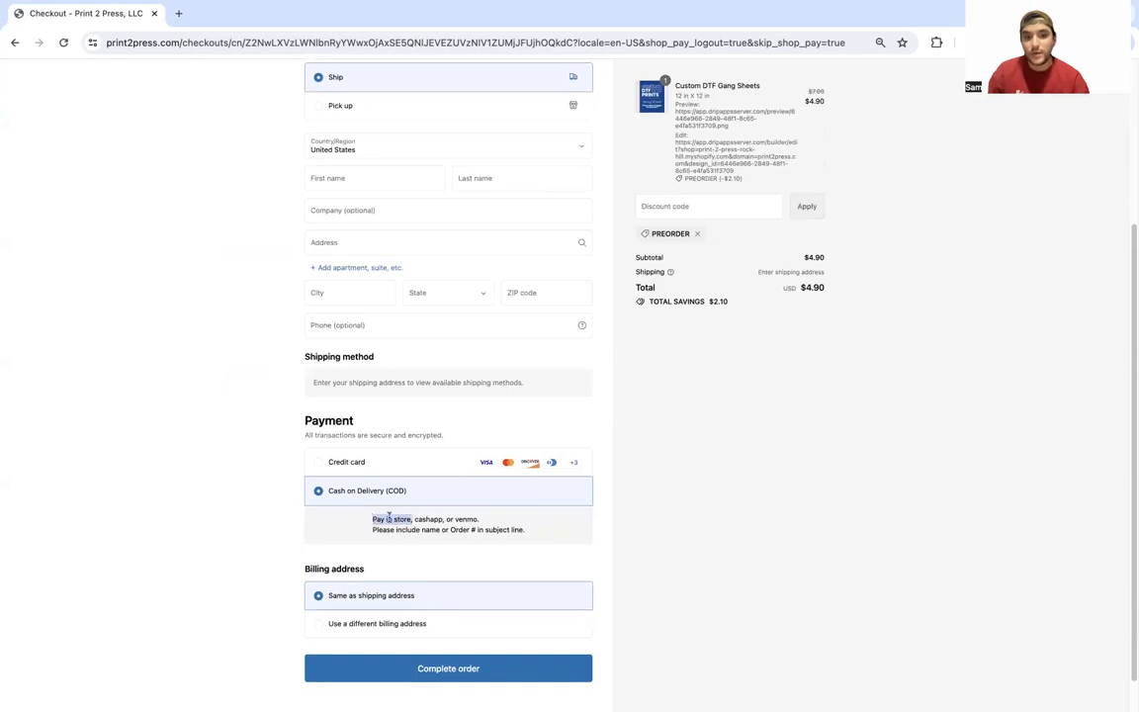
mouse_move(443, 519)
mouse_down()
mouse_move(414, 519)
mouse_move(455, 519)
mouse_up()
click(504, 521)
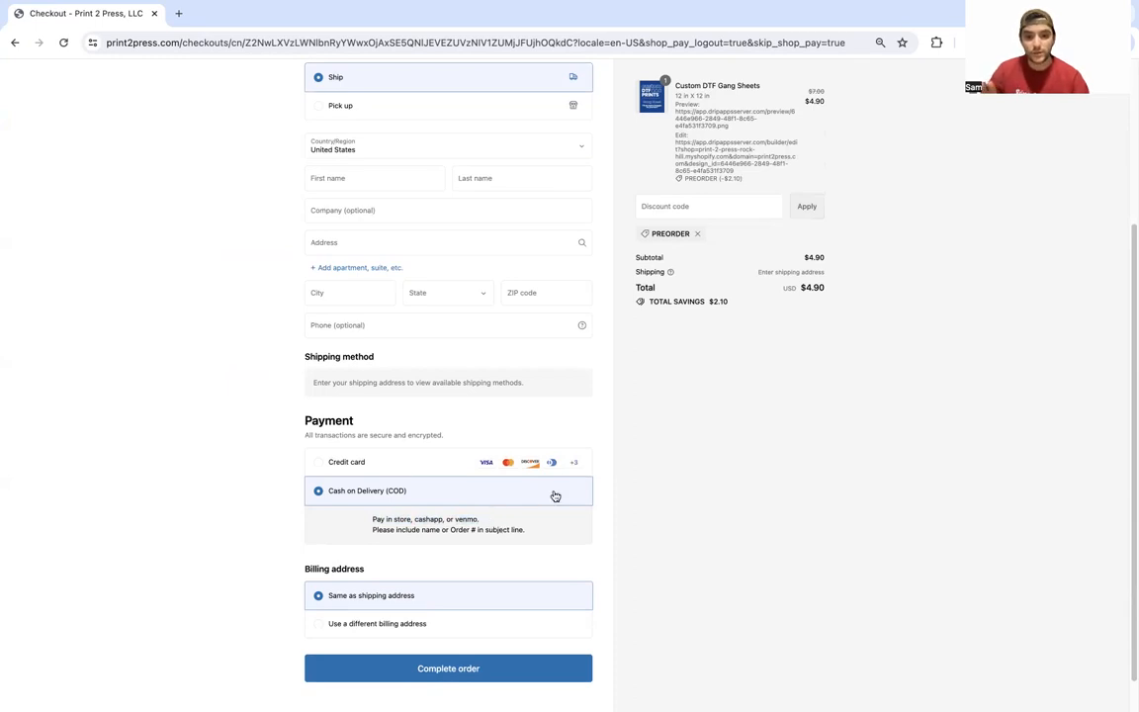
scroll(555, 496, down, 1)
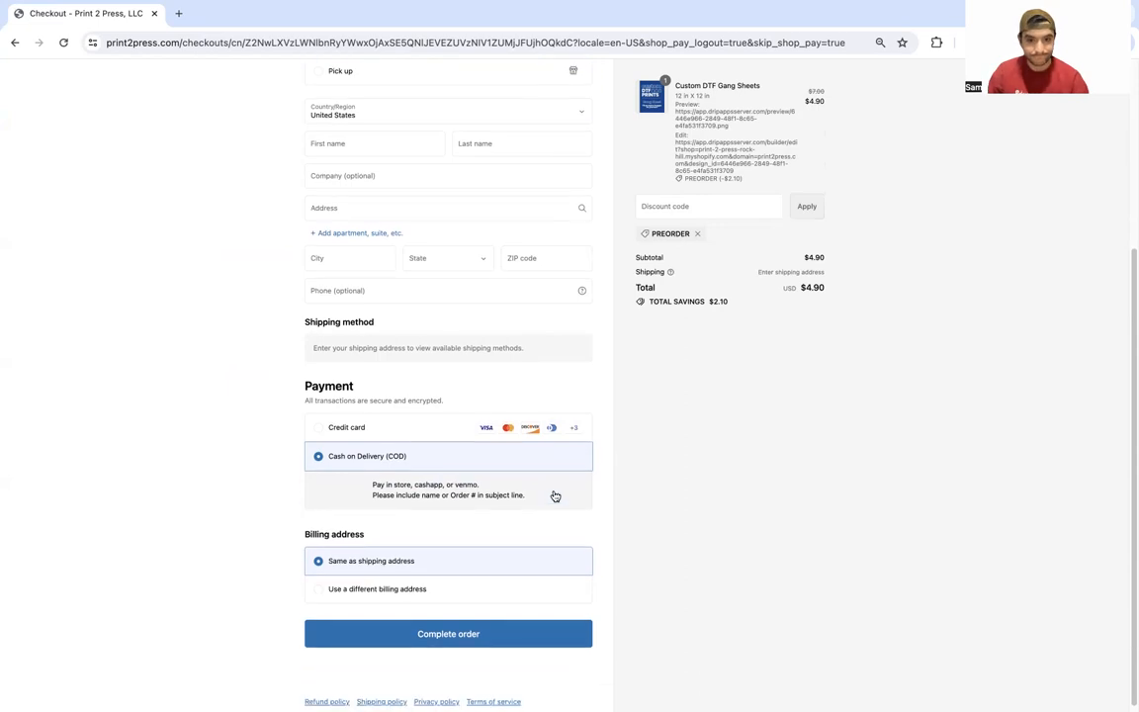
scroll(555, 495, up, 5)
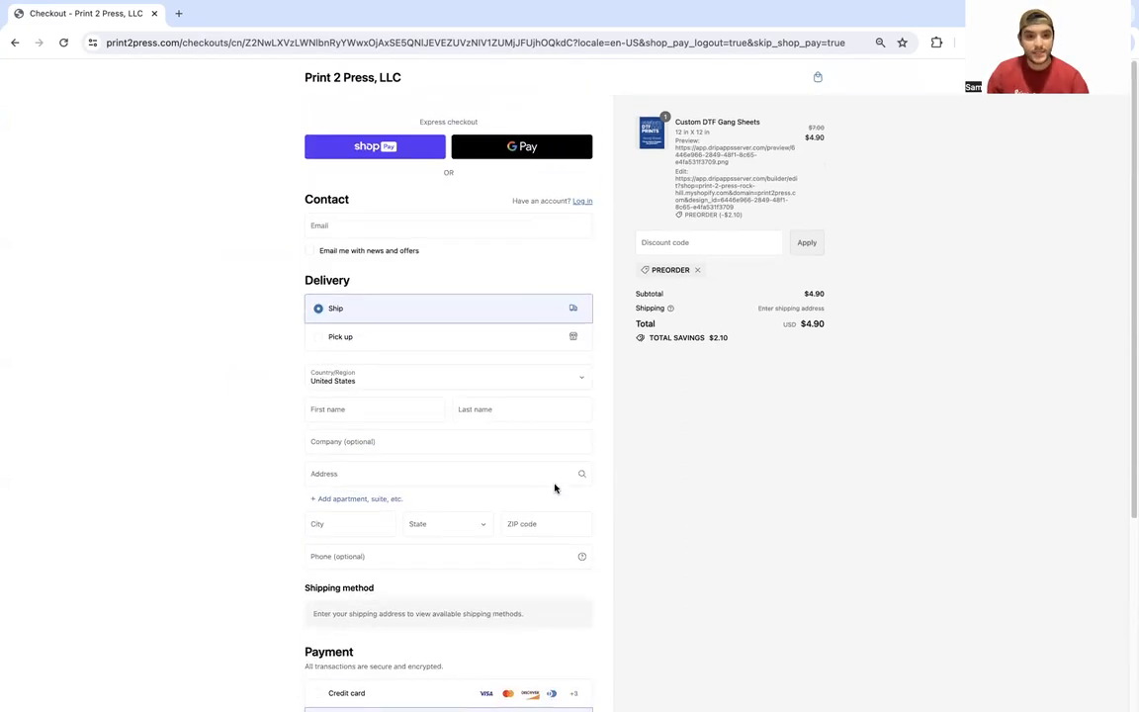